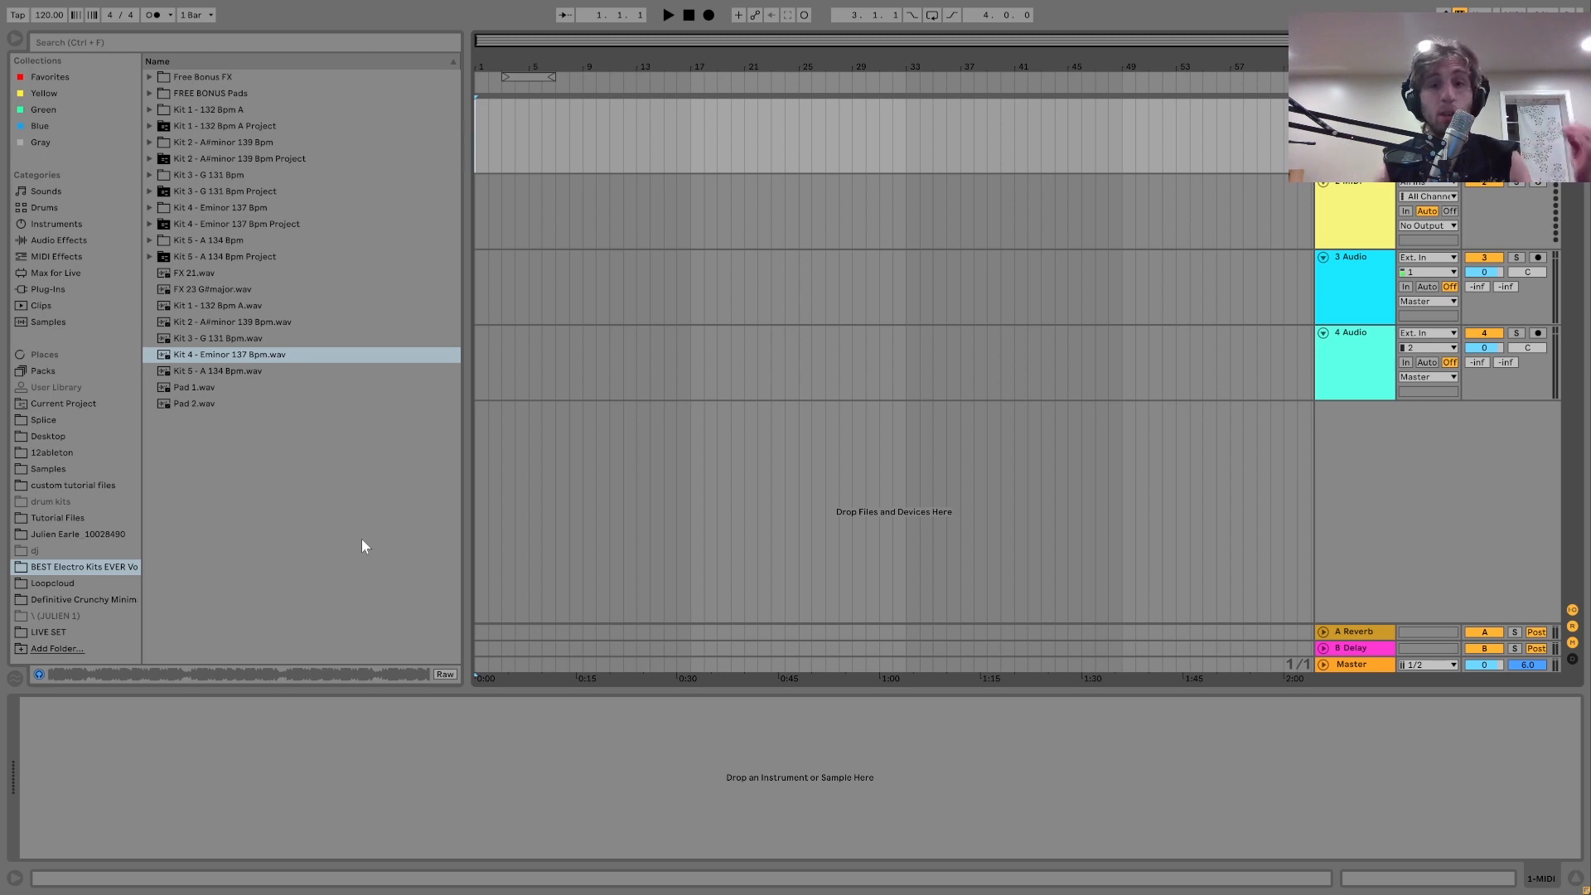
Preview the five full kit loops, from Kit 1 - 132 Bpm A.wav through Kit 5 - A 134 Bpm.wav.
click(233, 305)
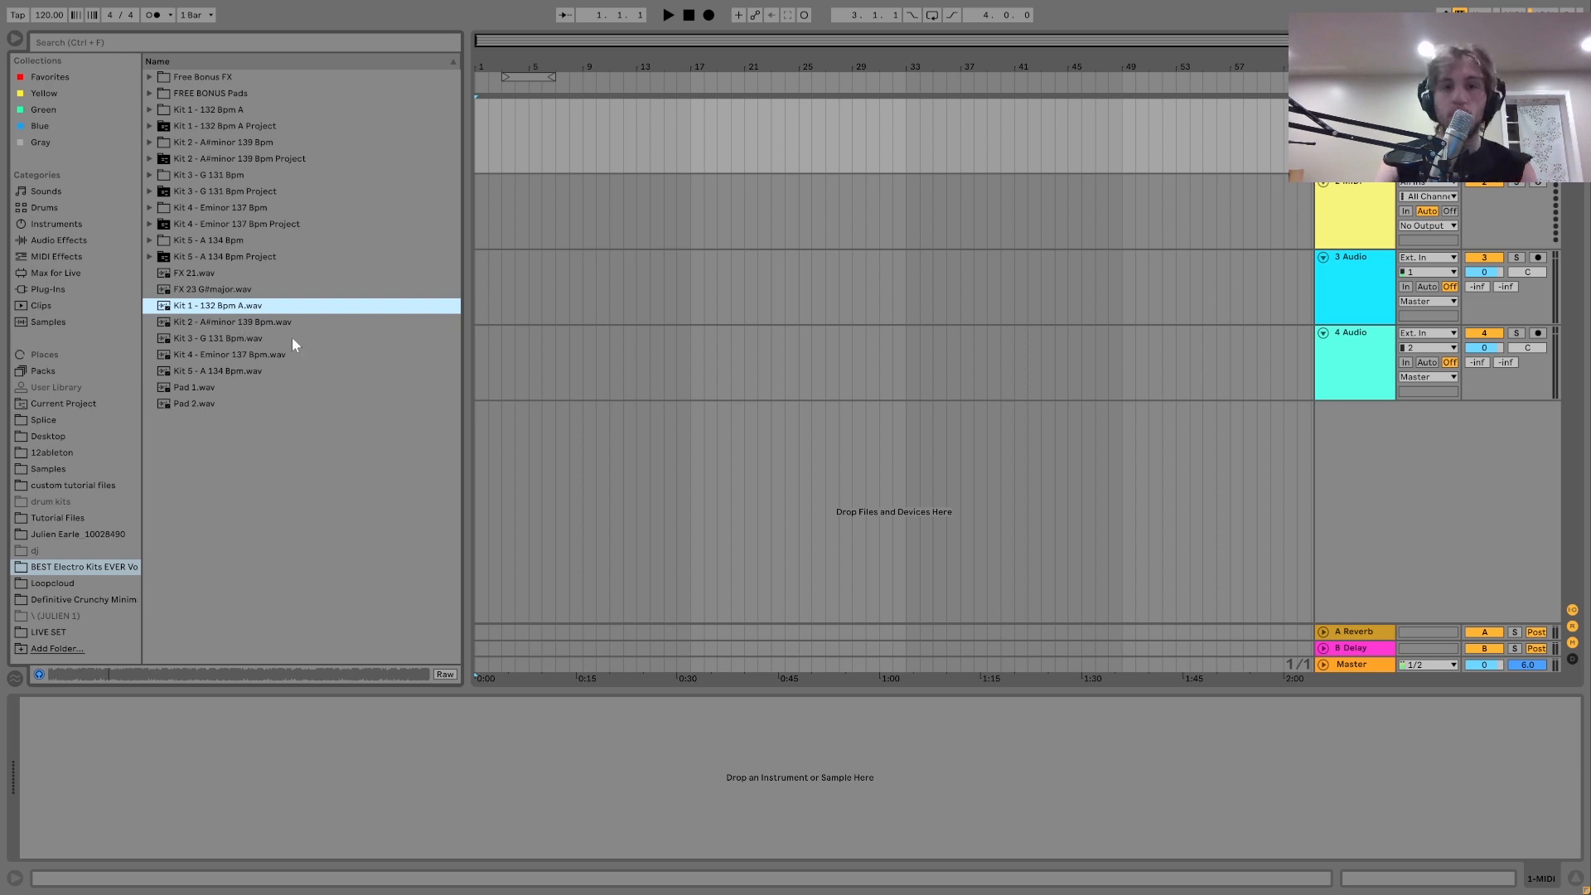
click(226, 325)
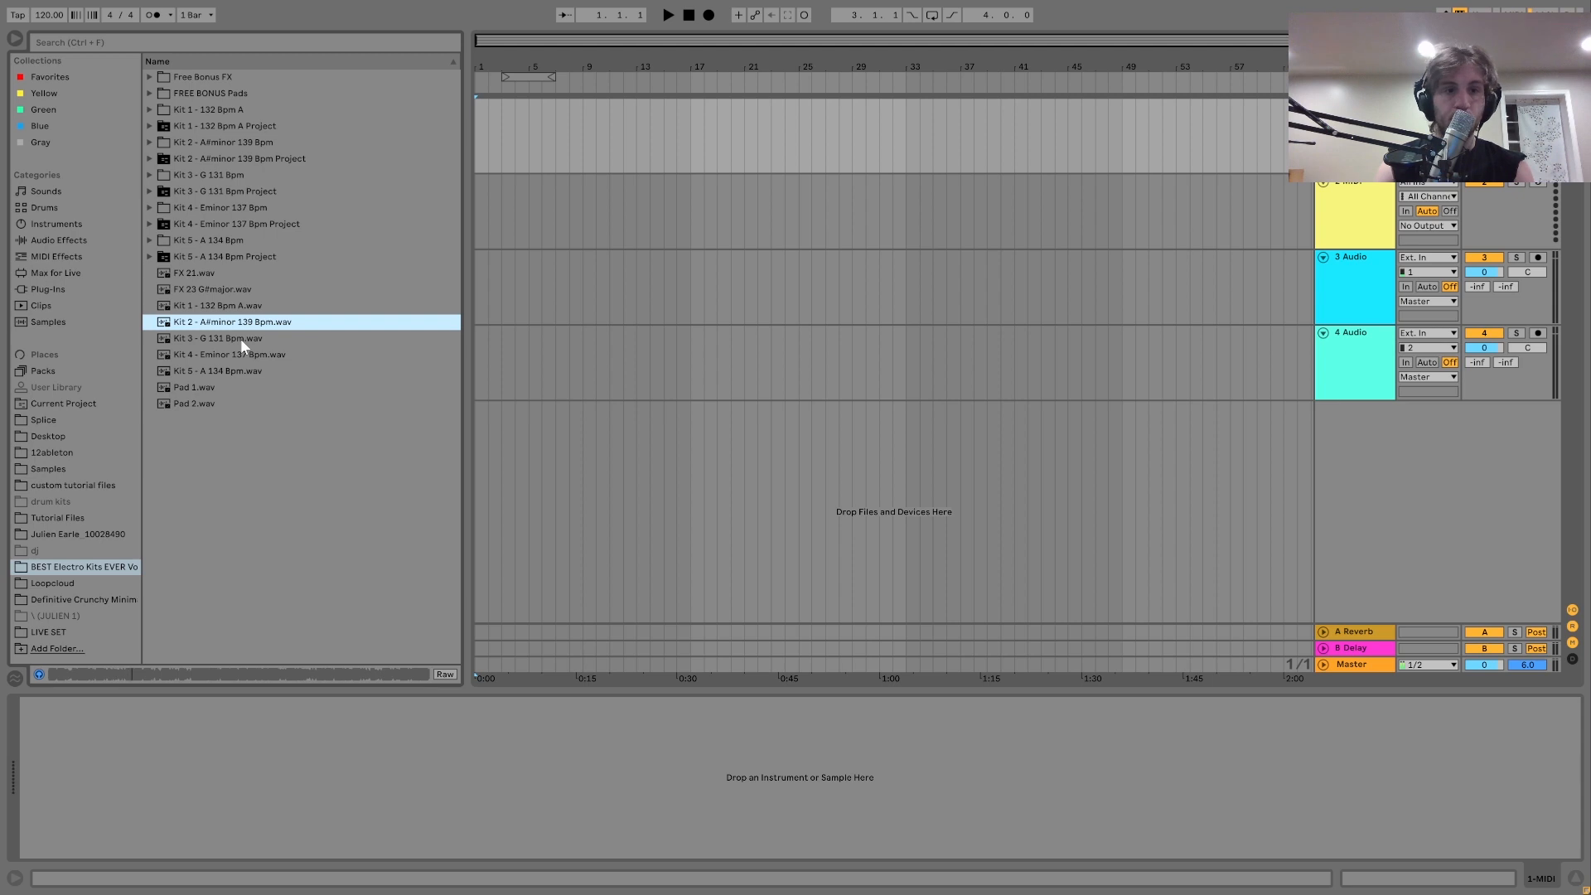
click(240, 338)
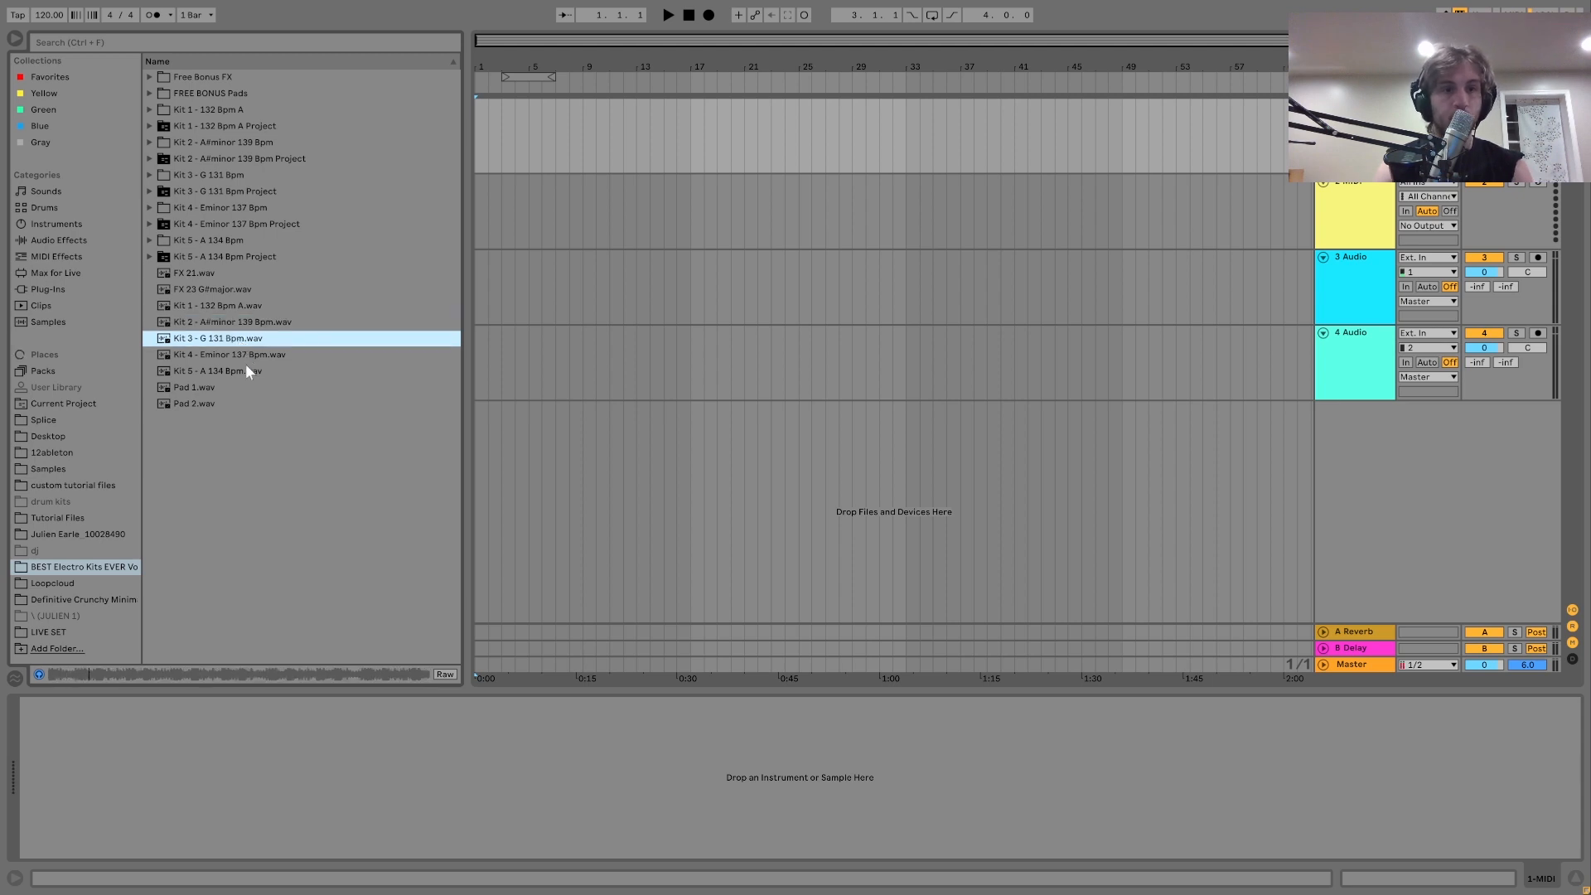
click(234, 359)
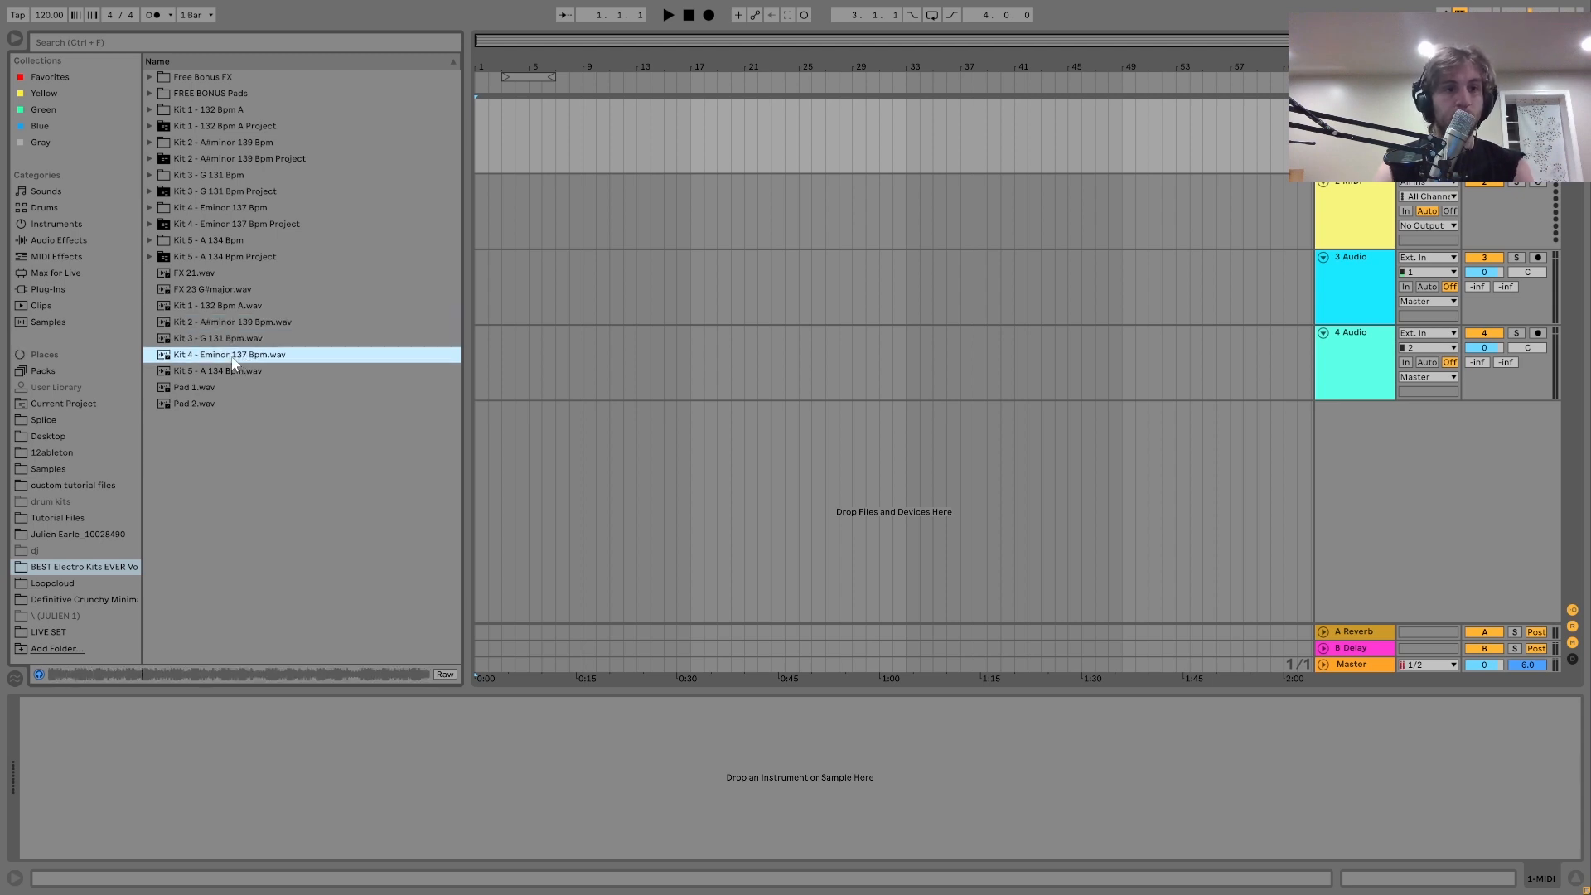
click(233, 372)
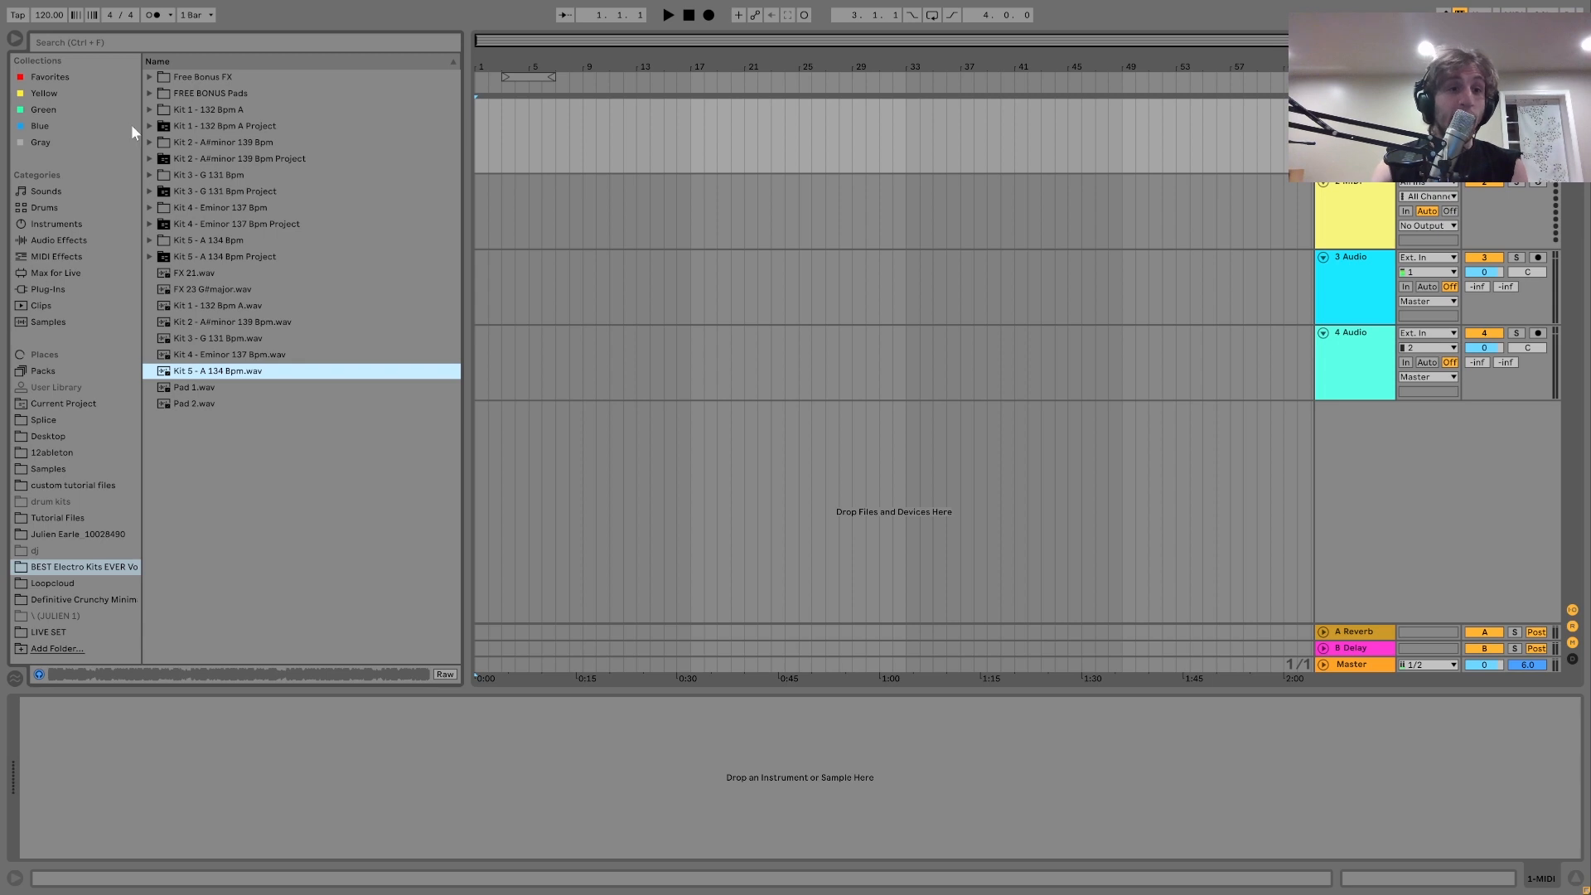
Look through the contents of the Kit 1 project, Kit 2, Free Bonus FX and FREE BONUS Pads folders, and preview FX 23 G#major.wav.
click(151, 126)
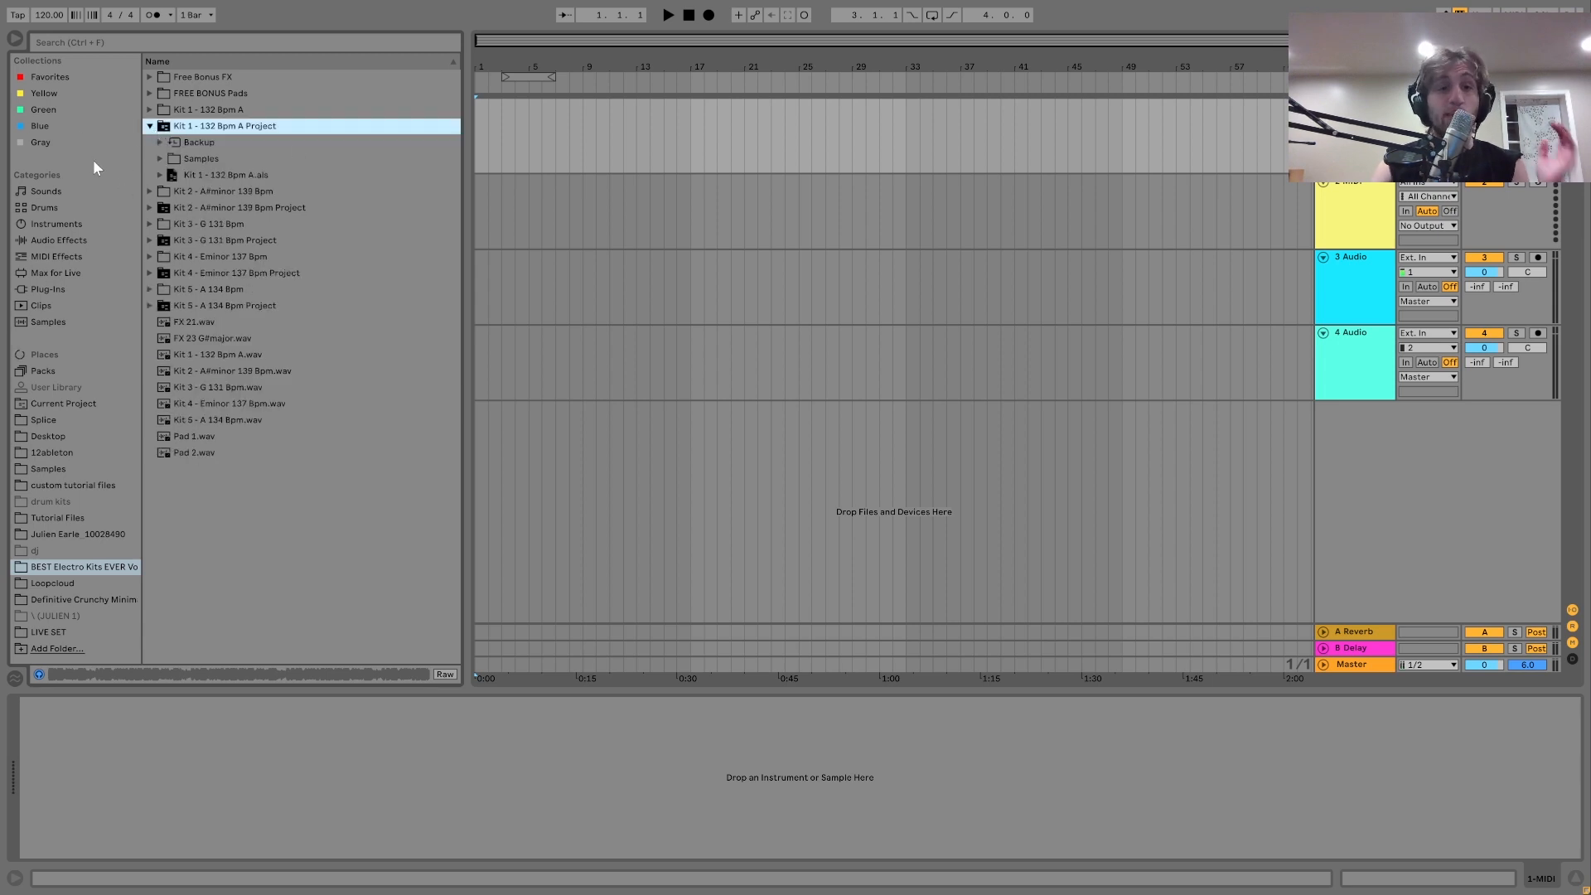
click(153, 193)
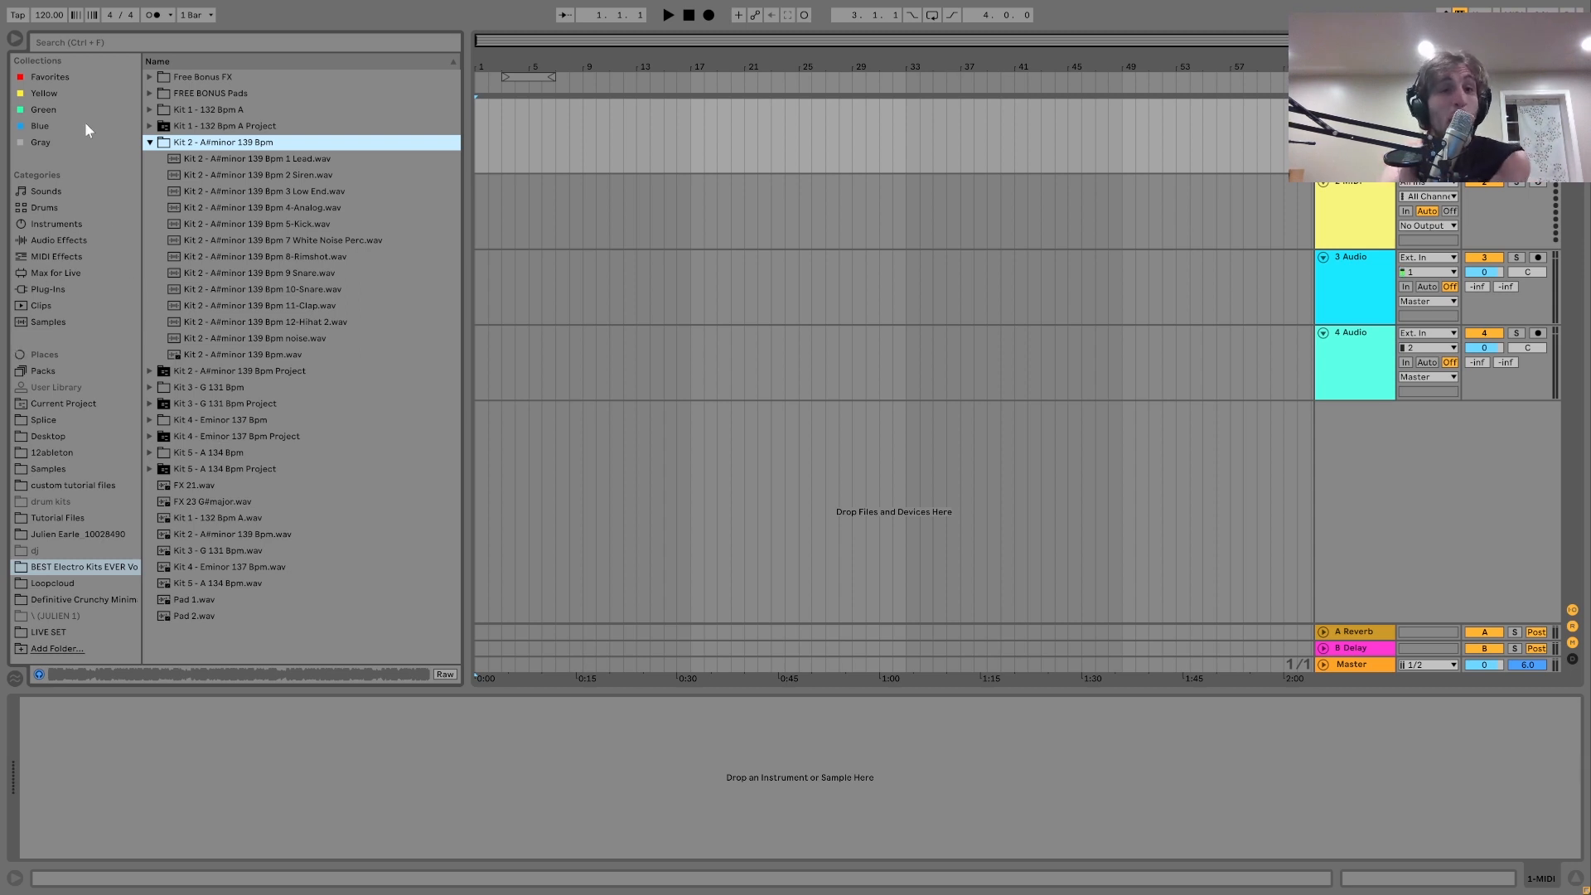
click(226, 503)
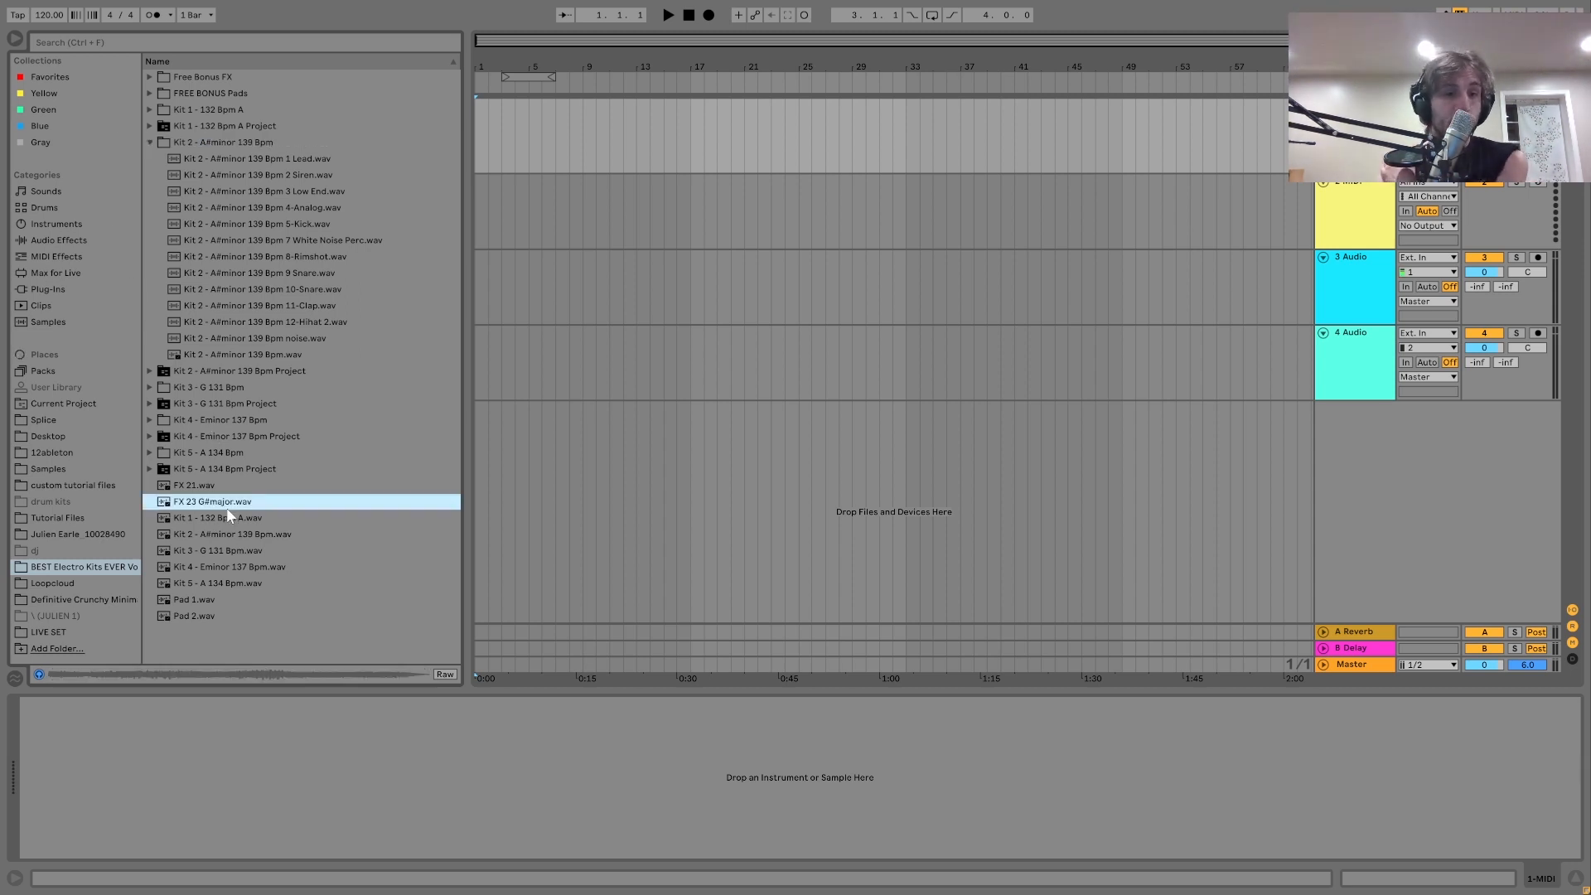
double_click(160, 82)
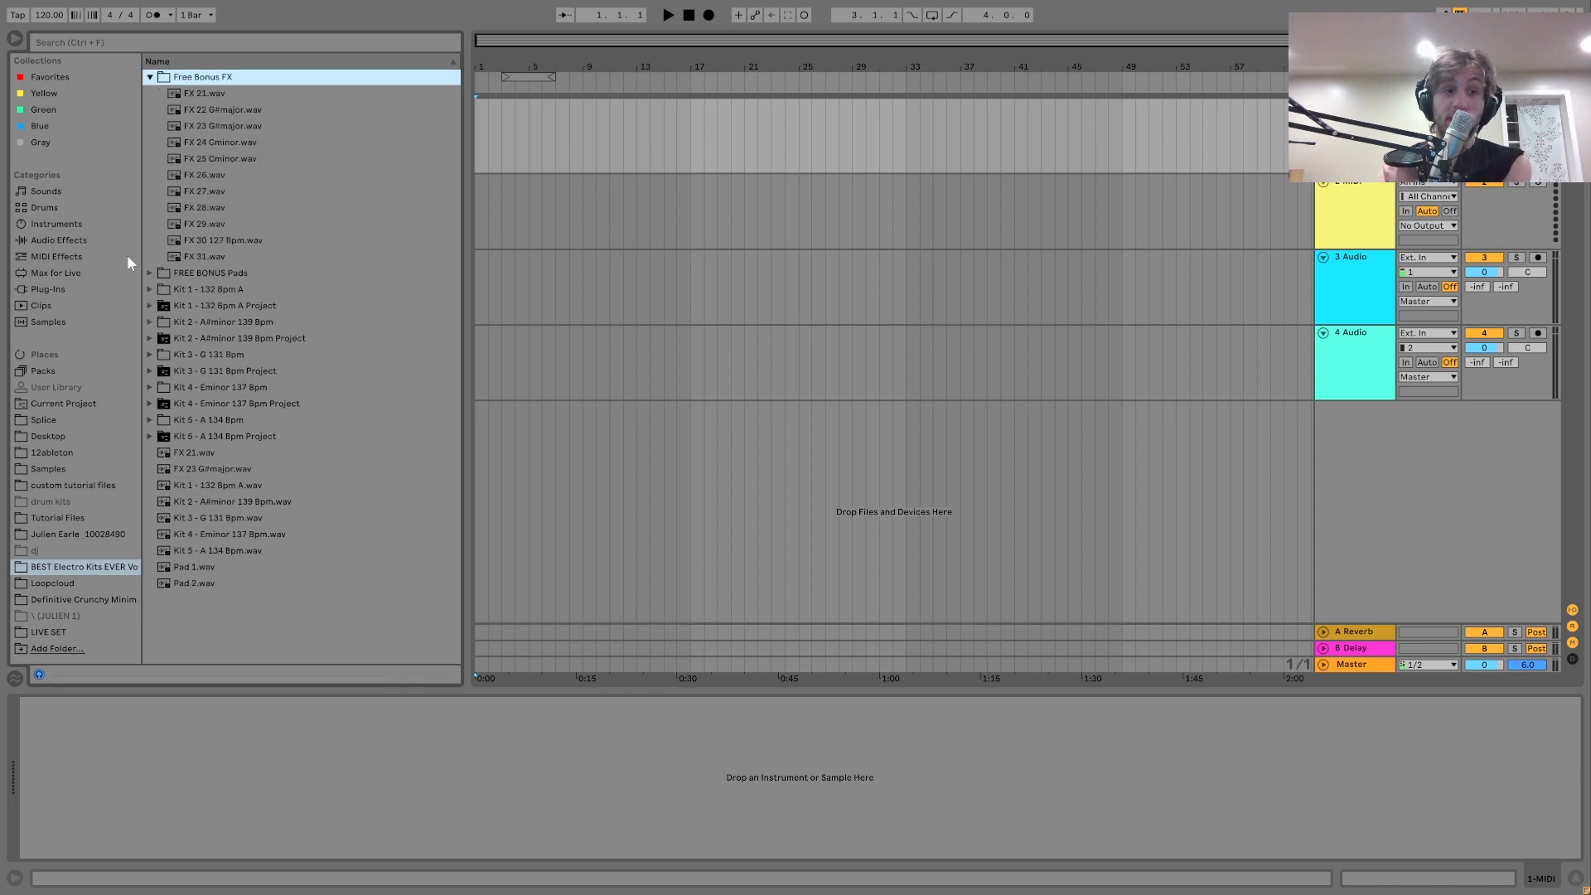
double_click(158, 275)
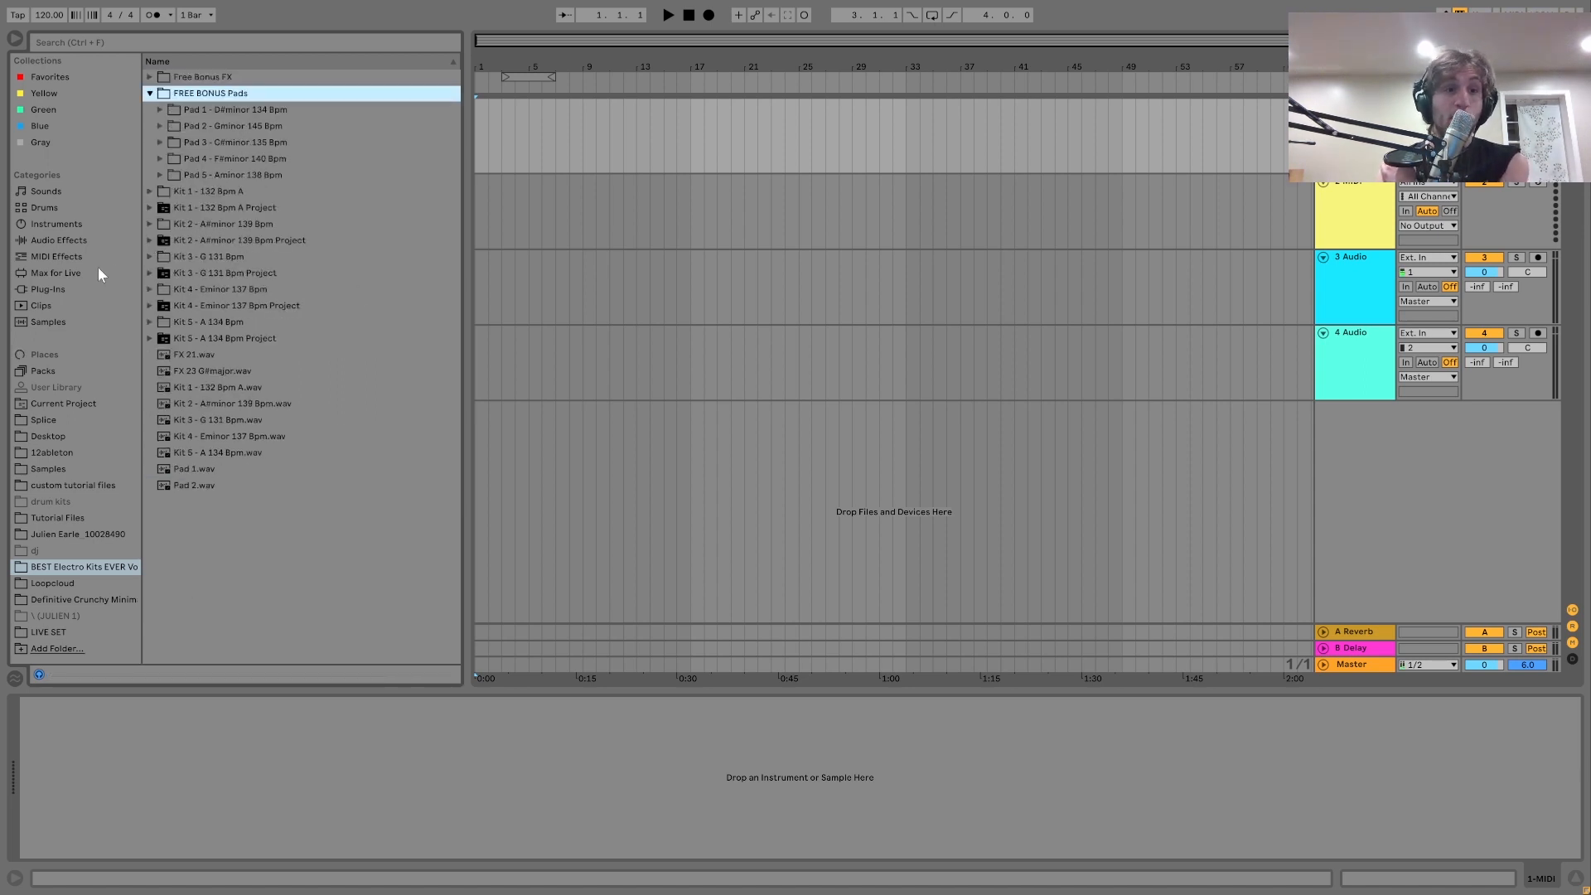
click(150, 94)
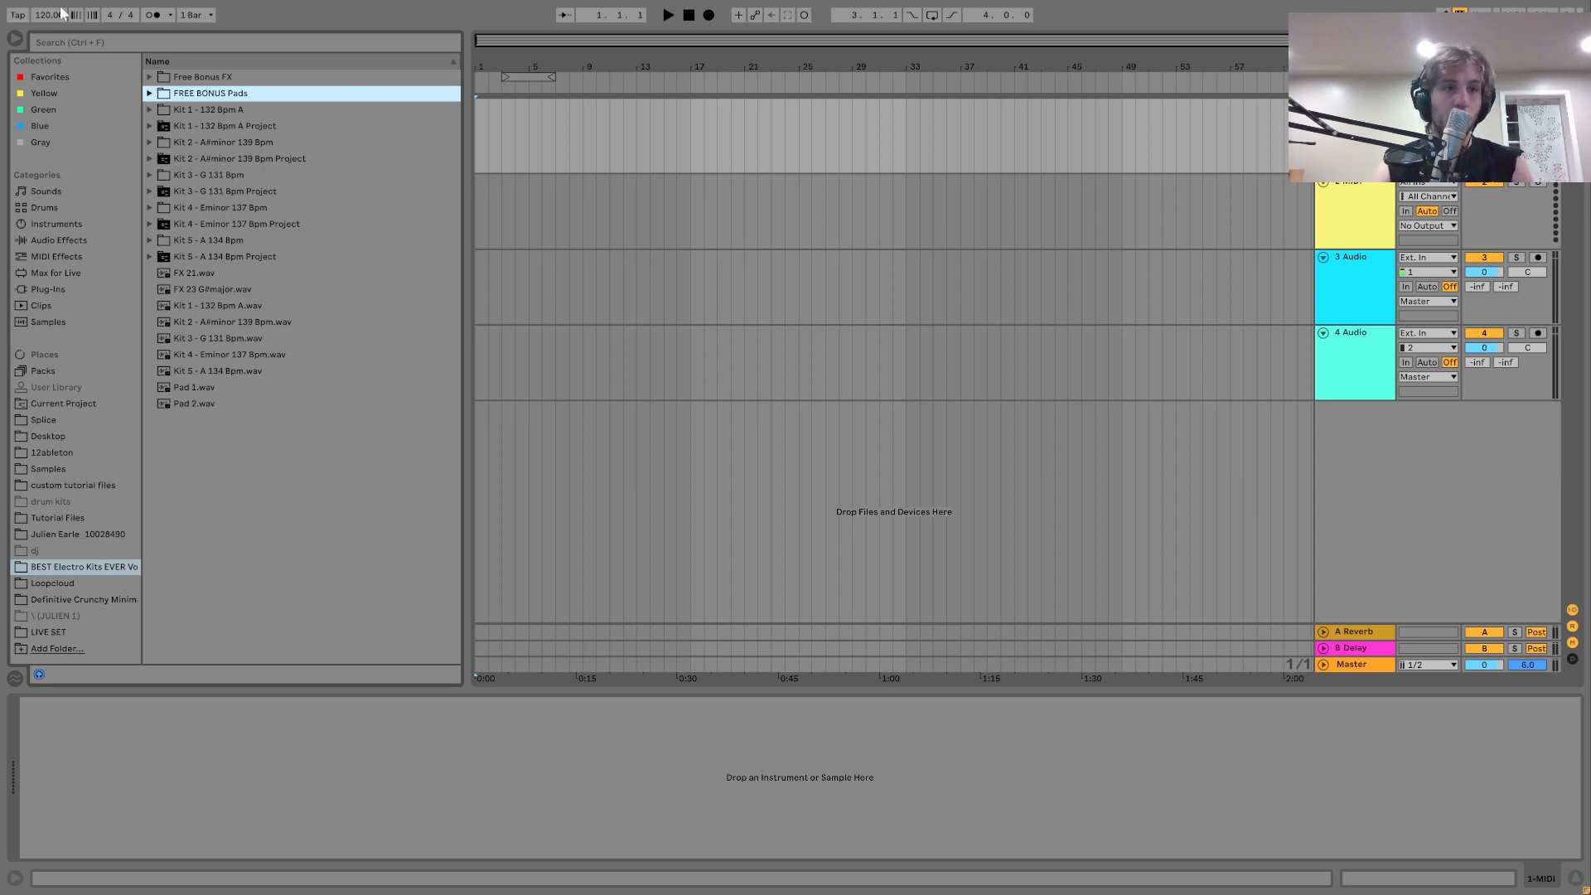
Set the project tempo to 136 BPM.
drag(58, 17, 59, 7)
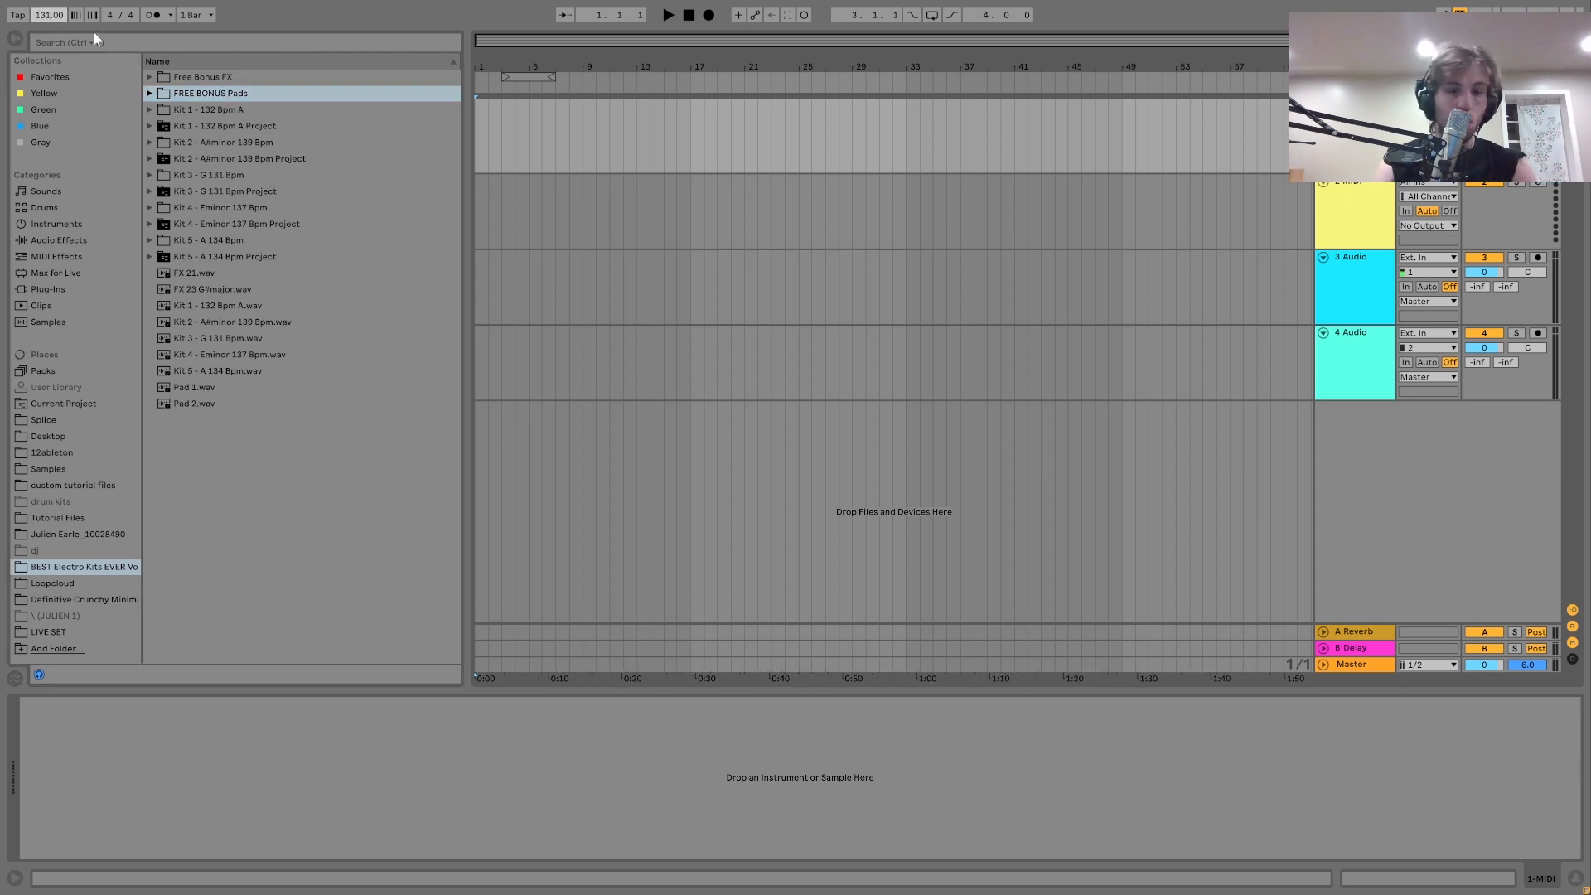
text(6)
key(Return)
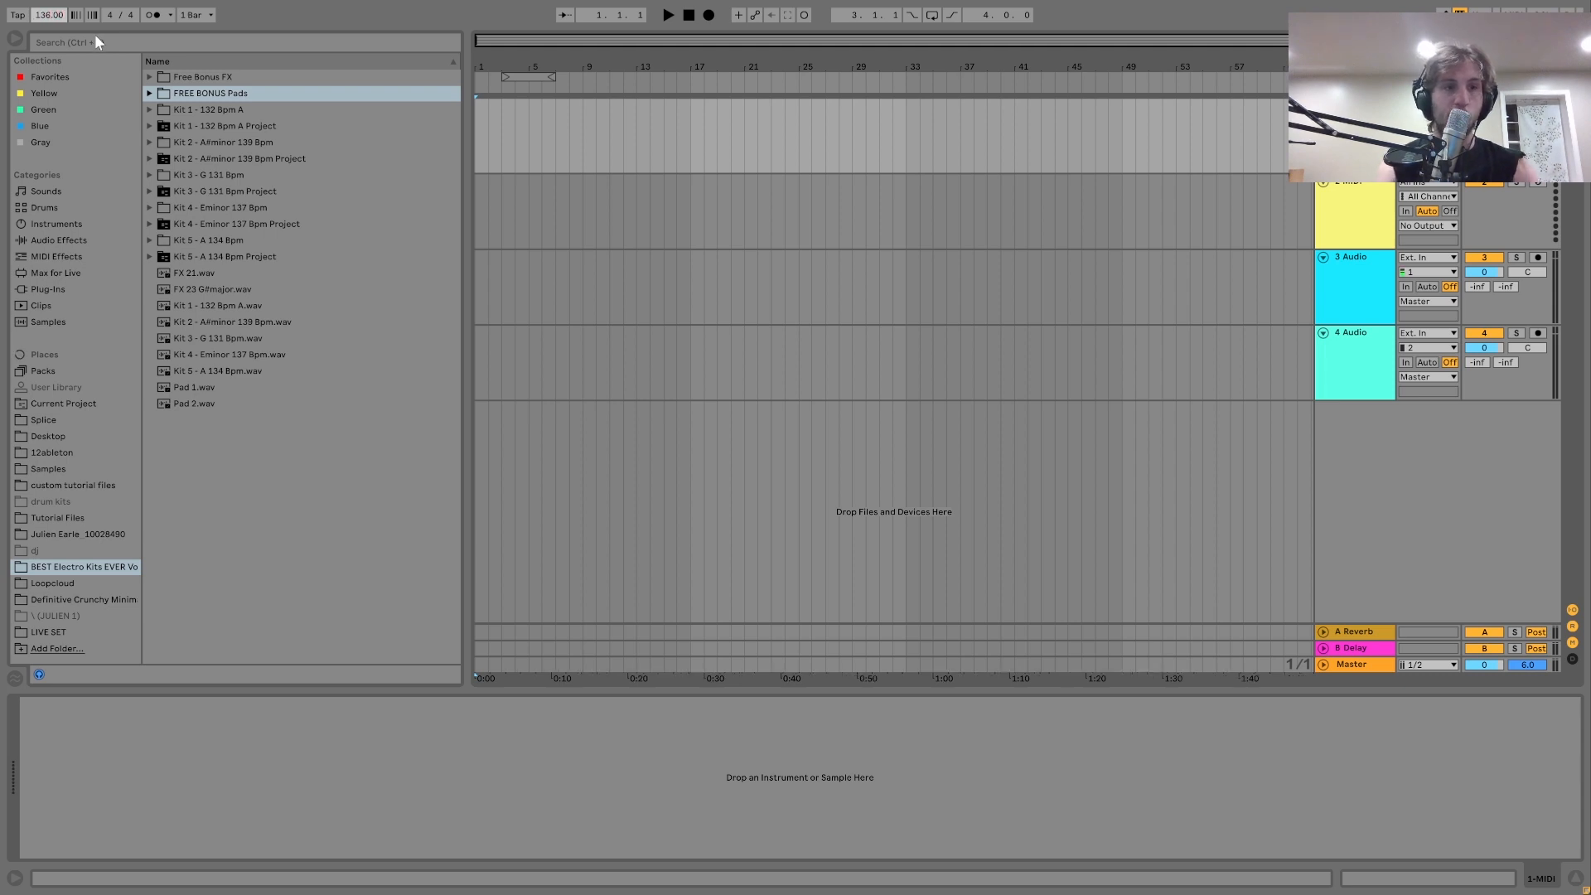
Add the 1-Group track group from Kit 3 - G 131 Bpm.als to the start of the arrangement, below the existing tracks.
click(190, 165)
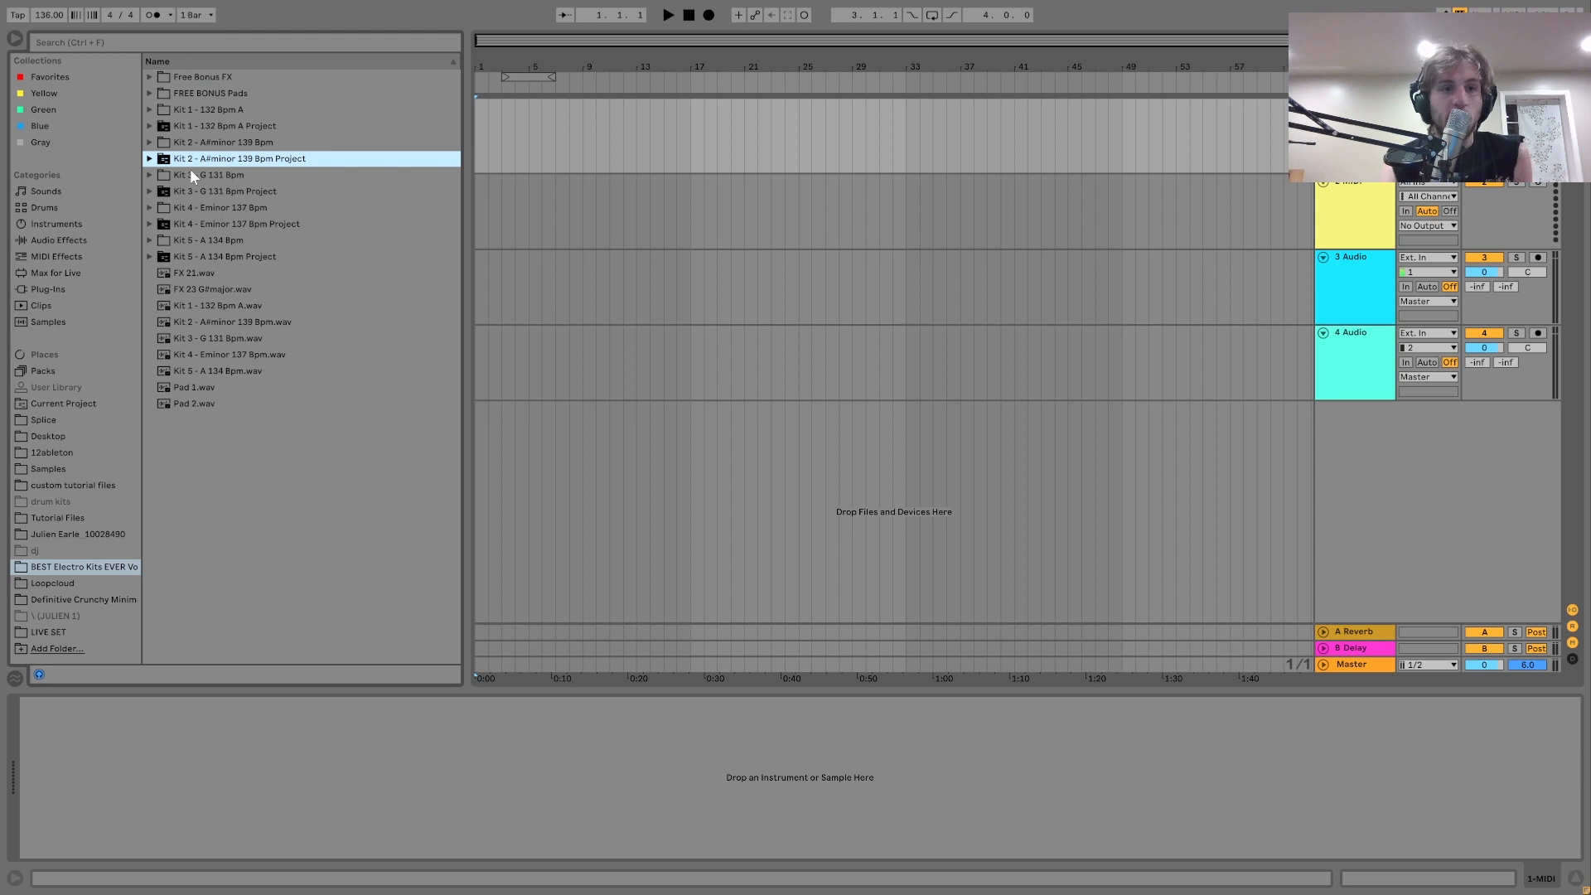
key(Down)
key(Down)
key(Right)
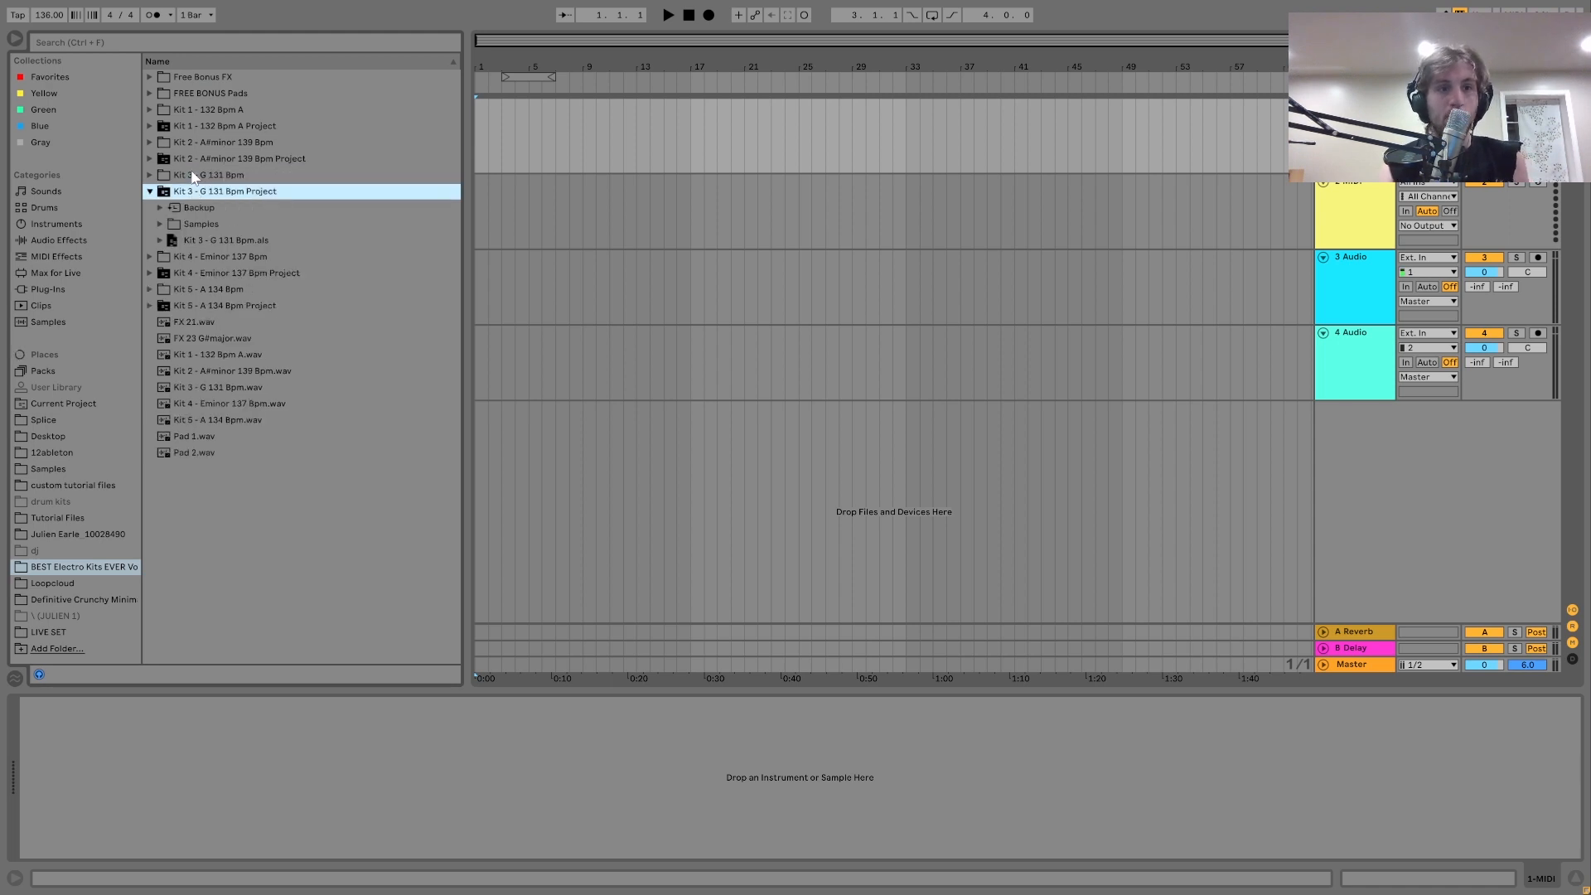
key(Down)
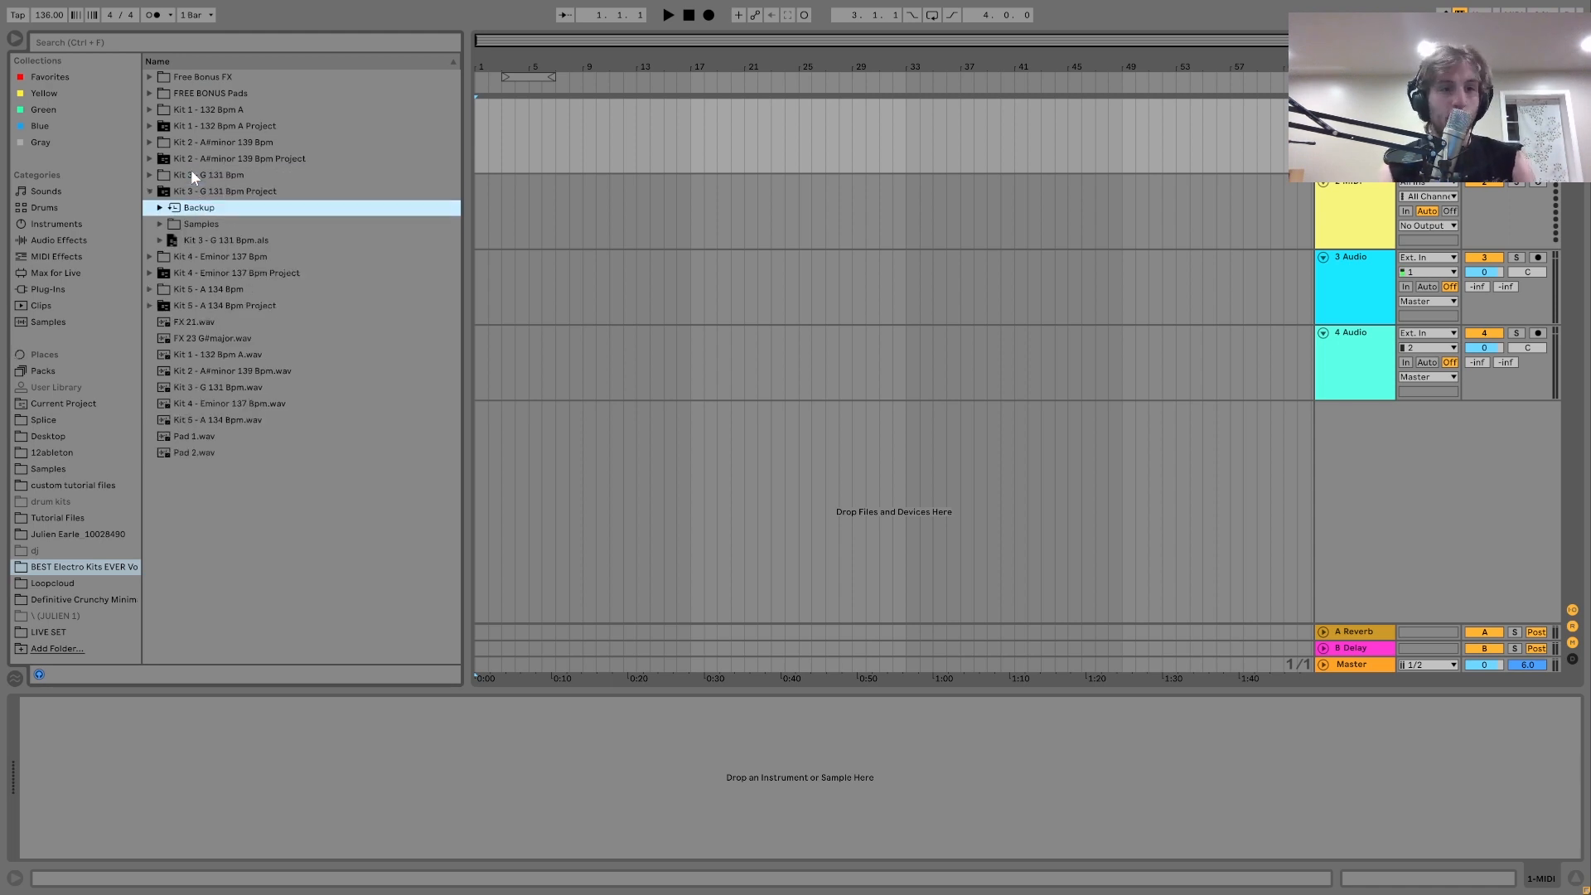
key(Down)
key(Down)
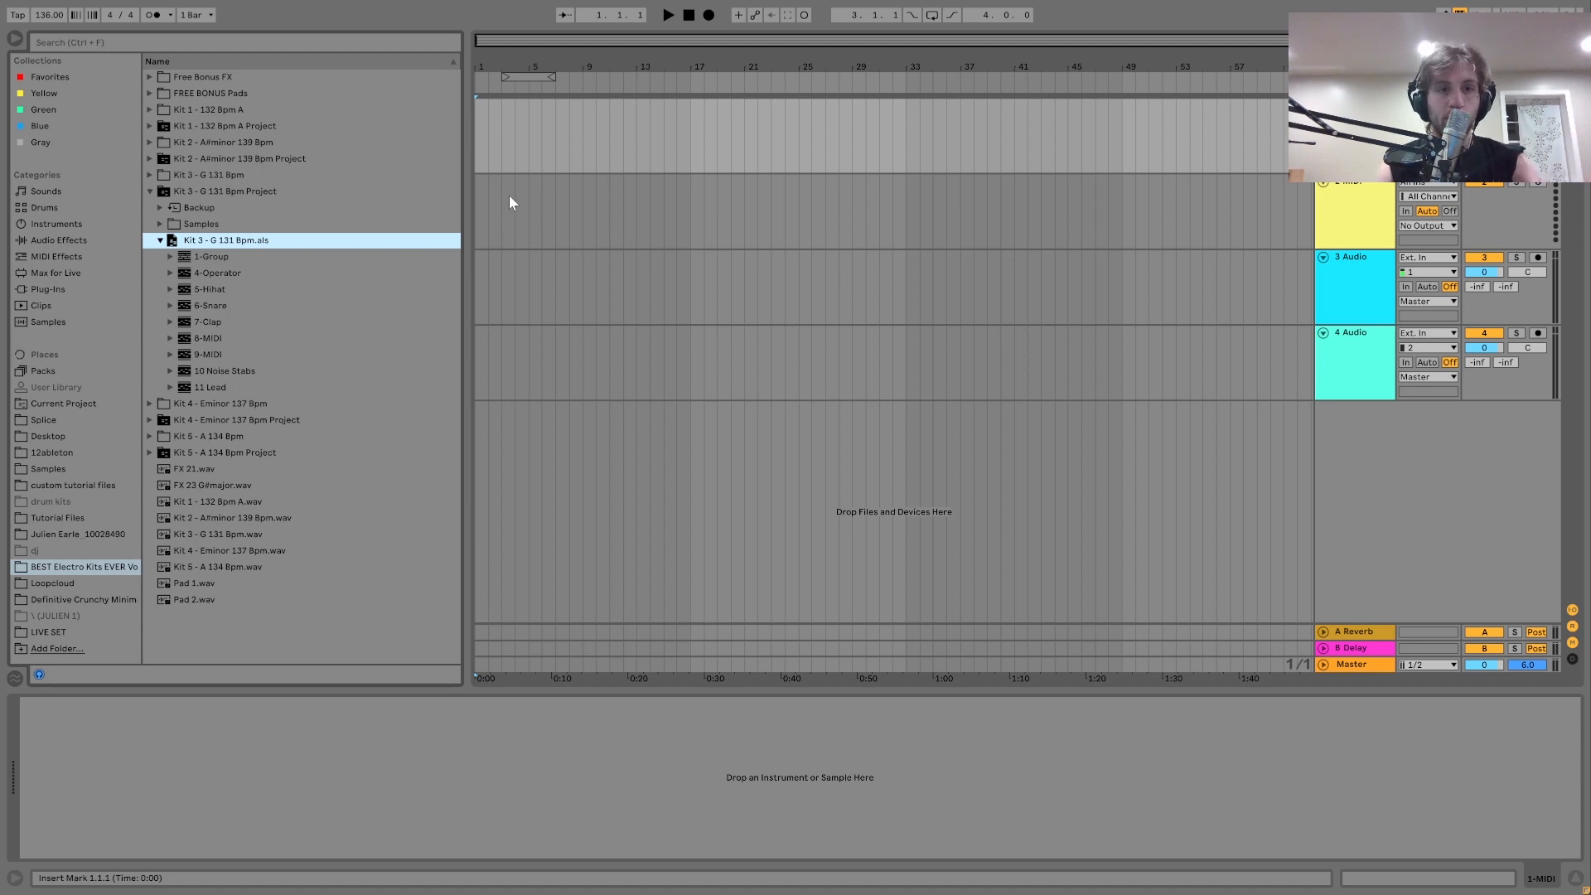
click(168, 256)
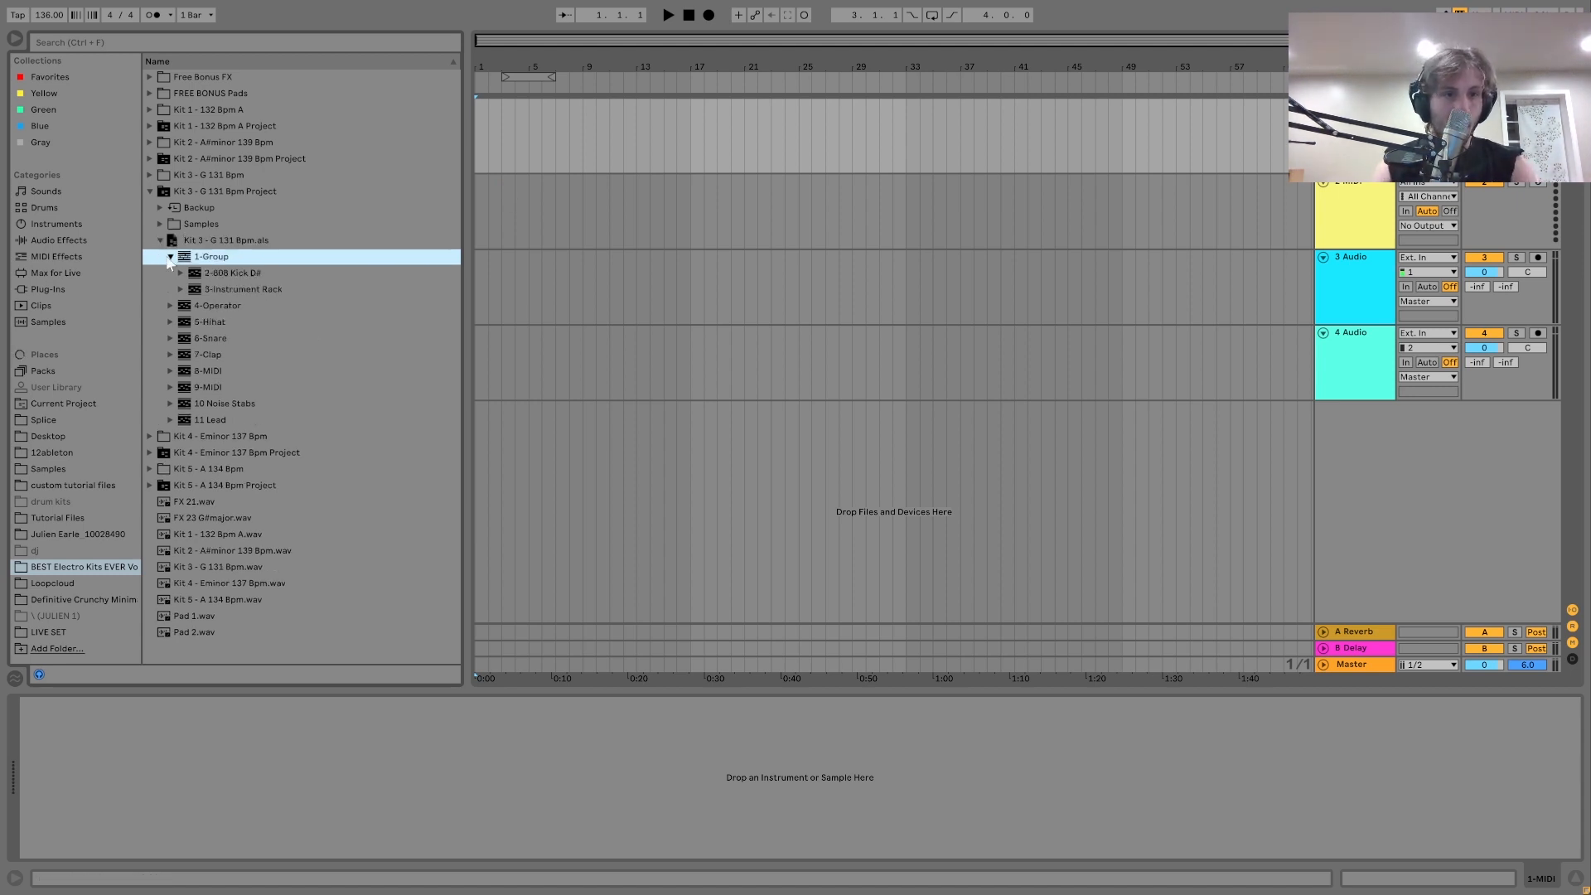
drag(494, 407, 501, 385)
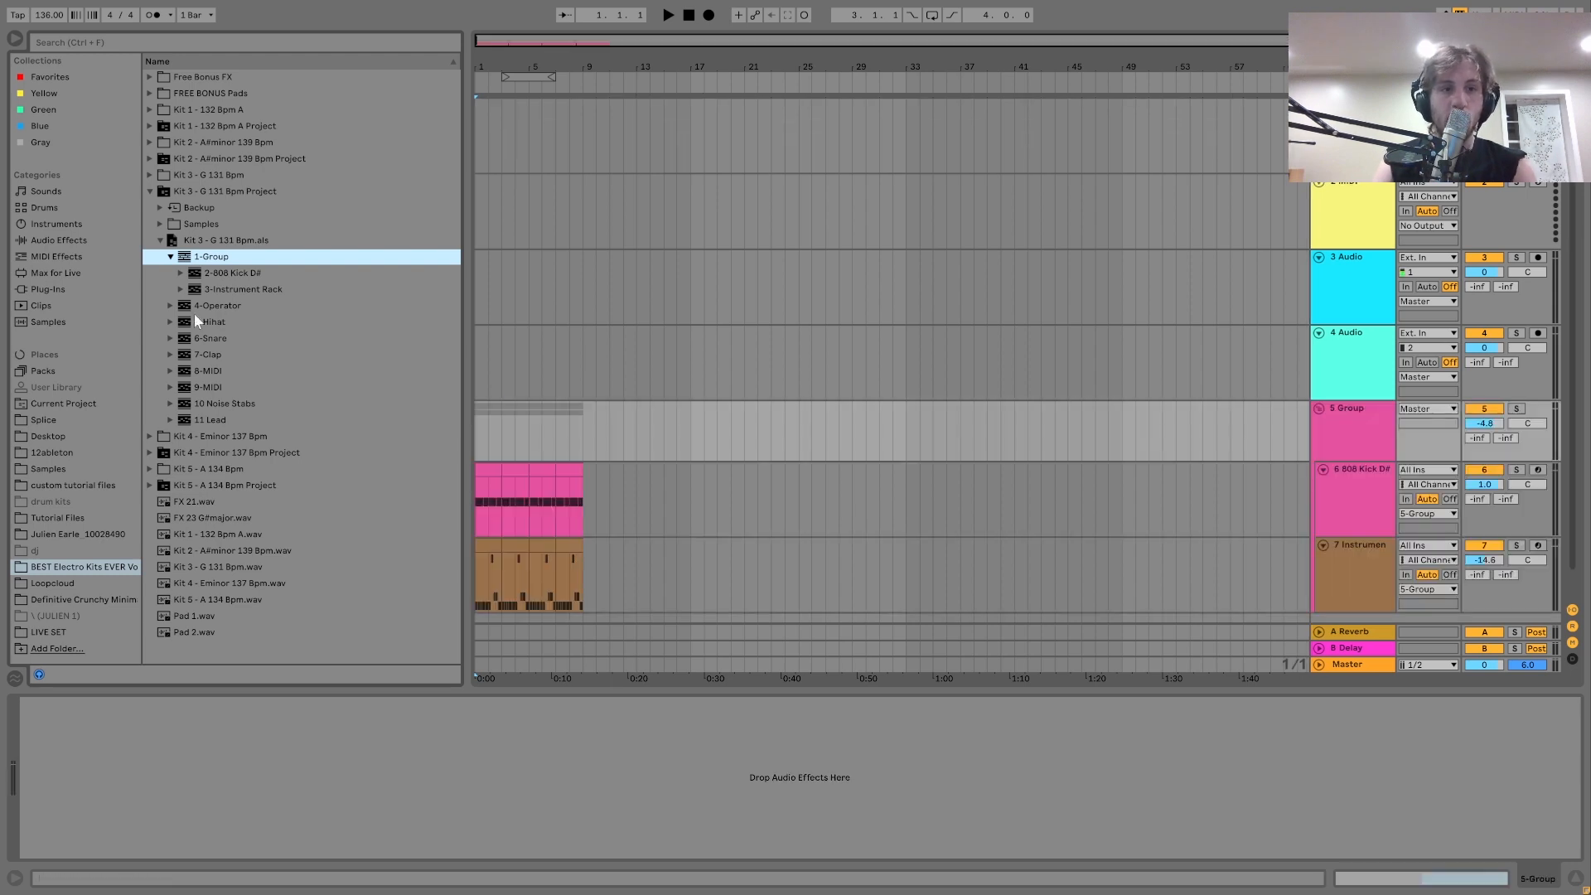
Loop the eight-bar range covered by the 808 kick clips.
click(486, 472)
shift+click(573, 464)
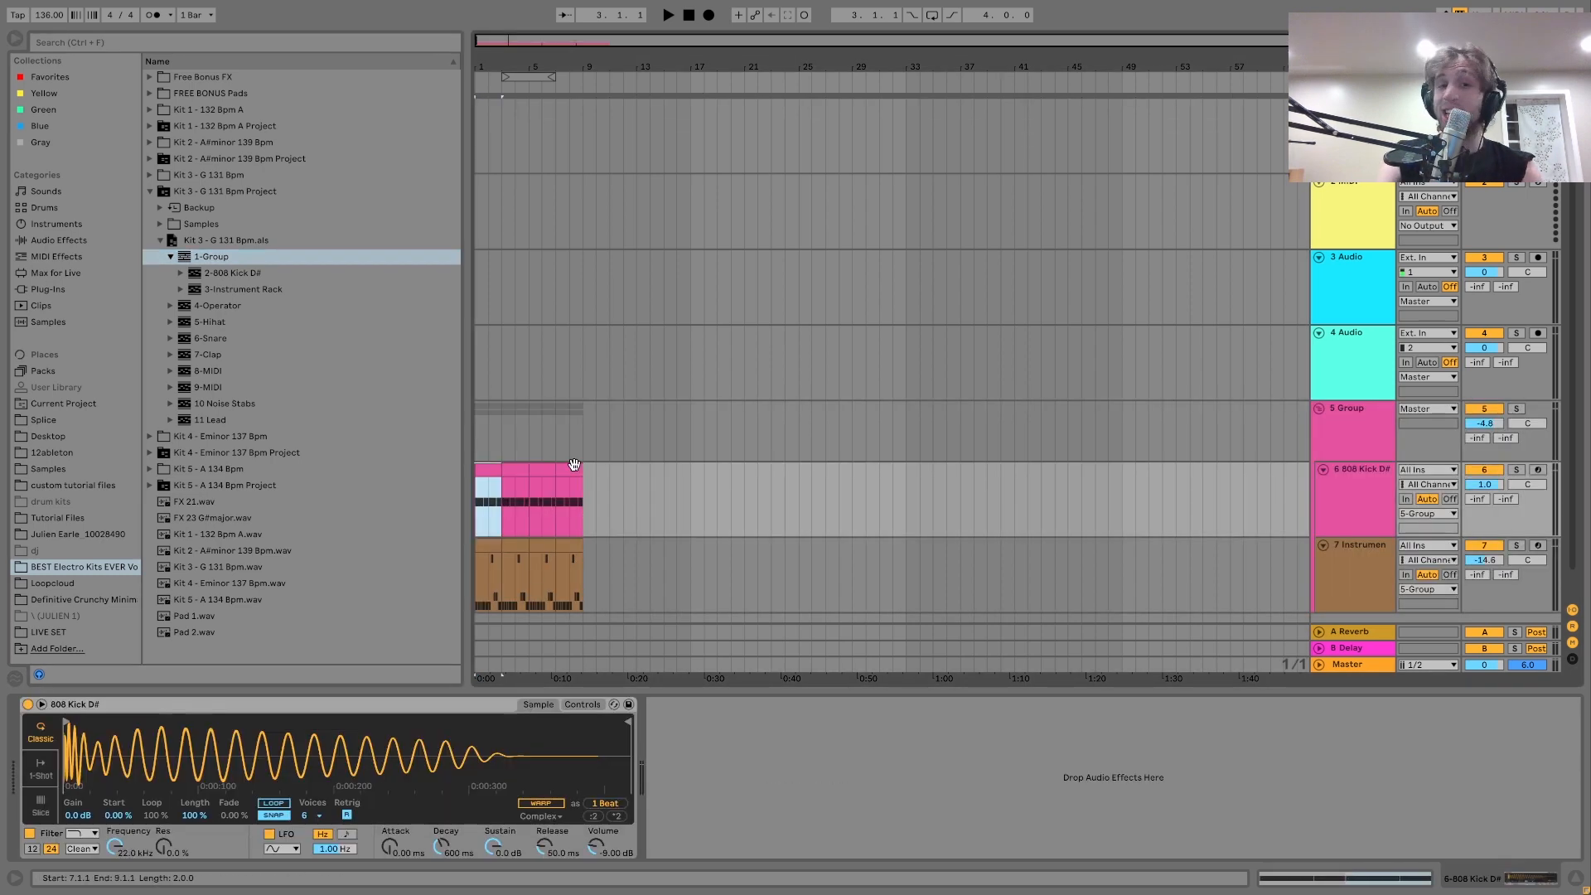
key(ctrl+l)
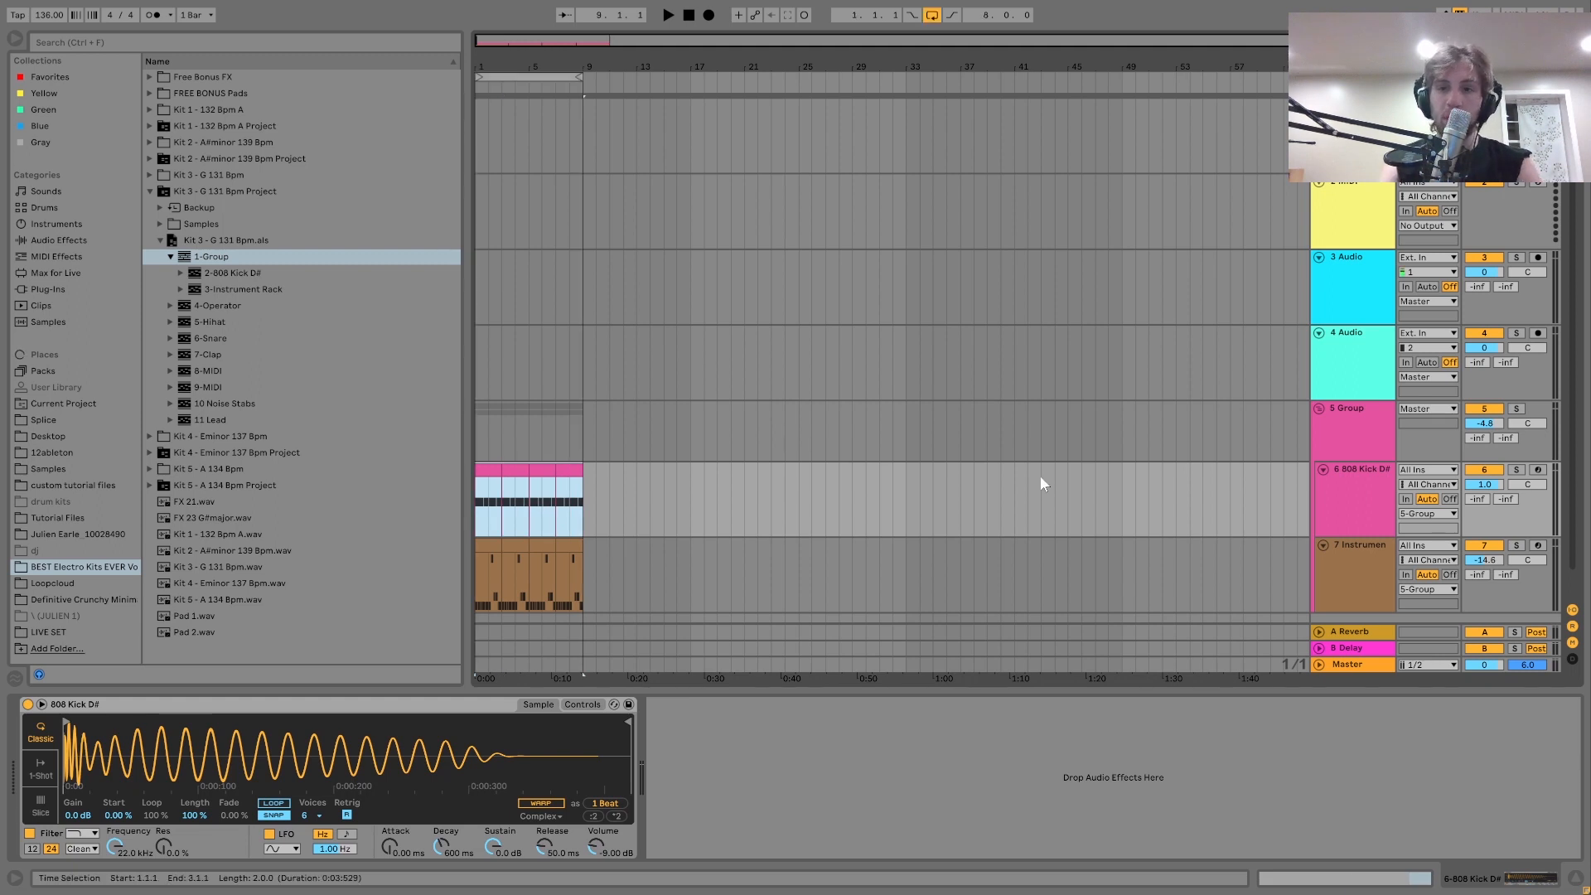
Solo the 808 Kick D# track, play the loop, and set the group's volume to 1.7 dB.
scroll(1039, 474, down, 1)
click(1517, 452)
key(space)
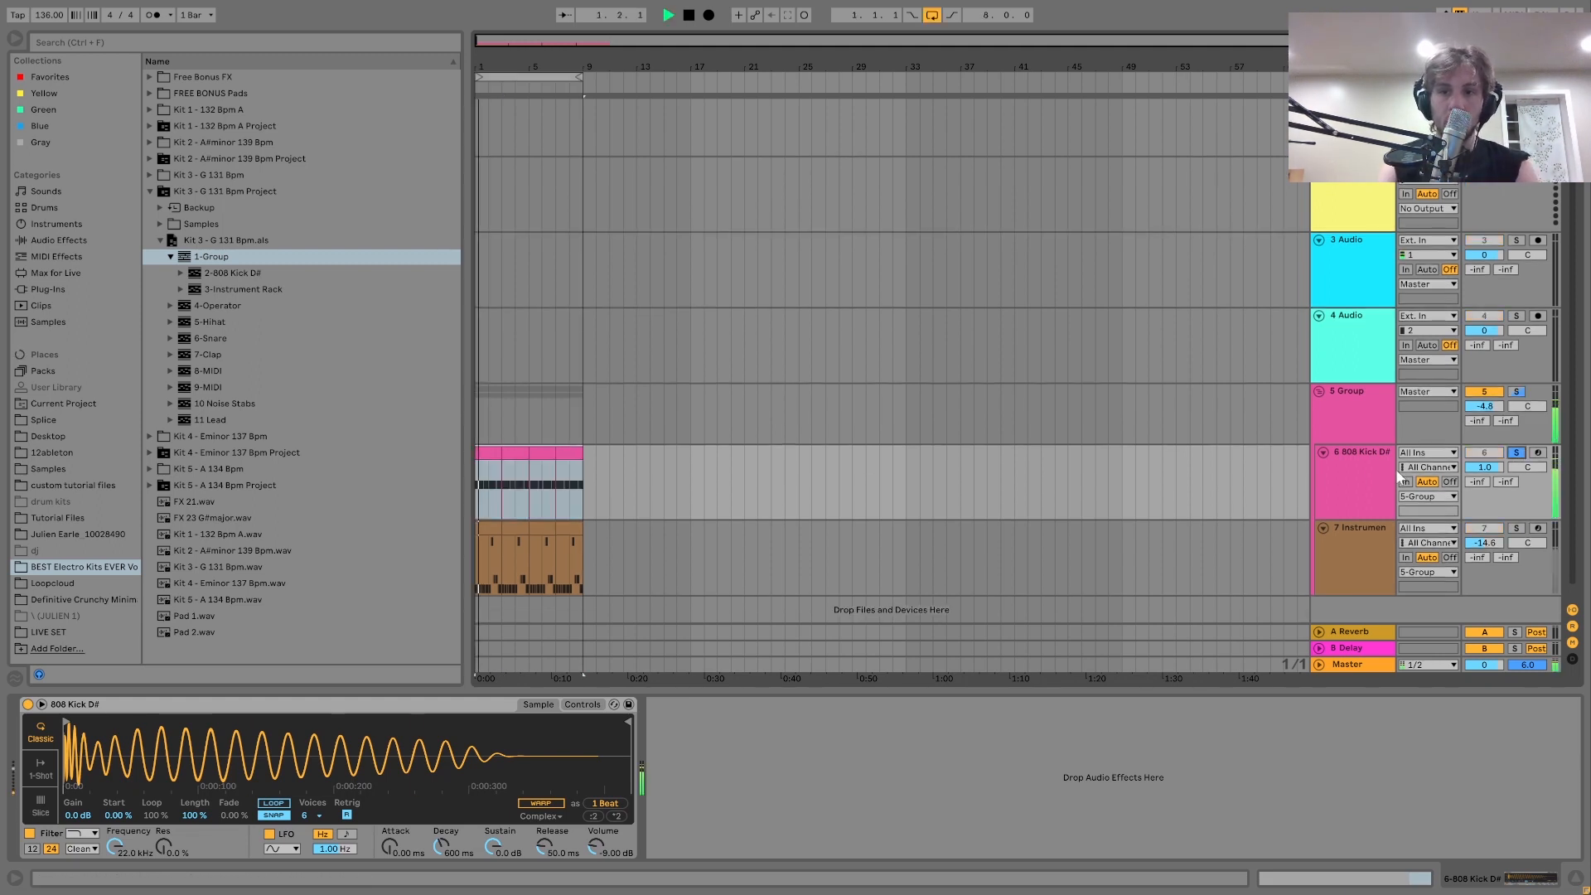
click(1395, 469)
drag(1487, 407, 1487, 385)
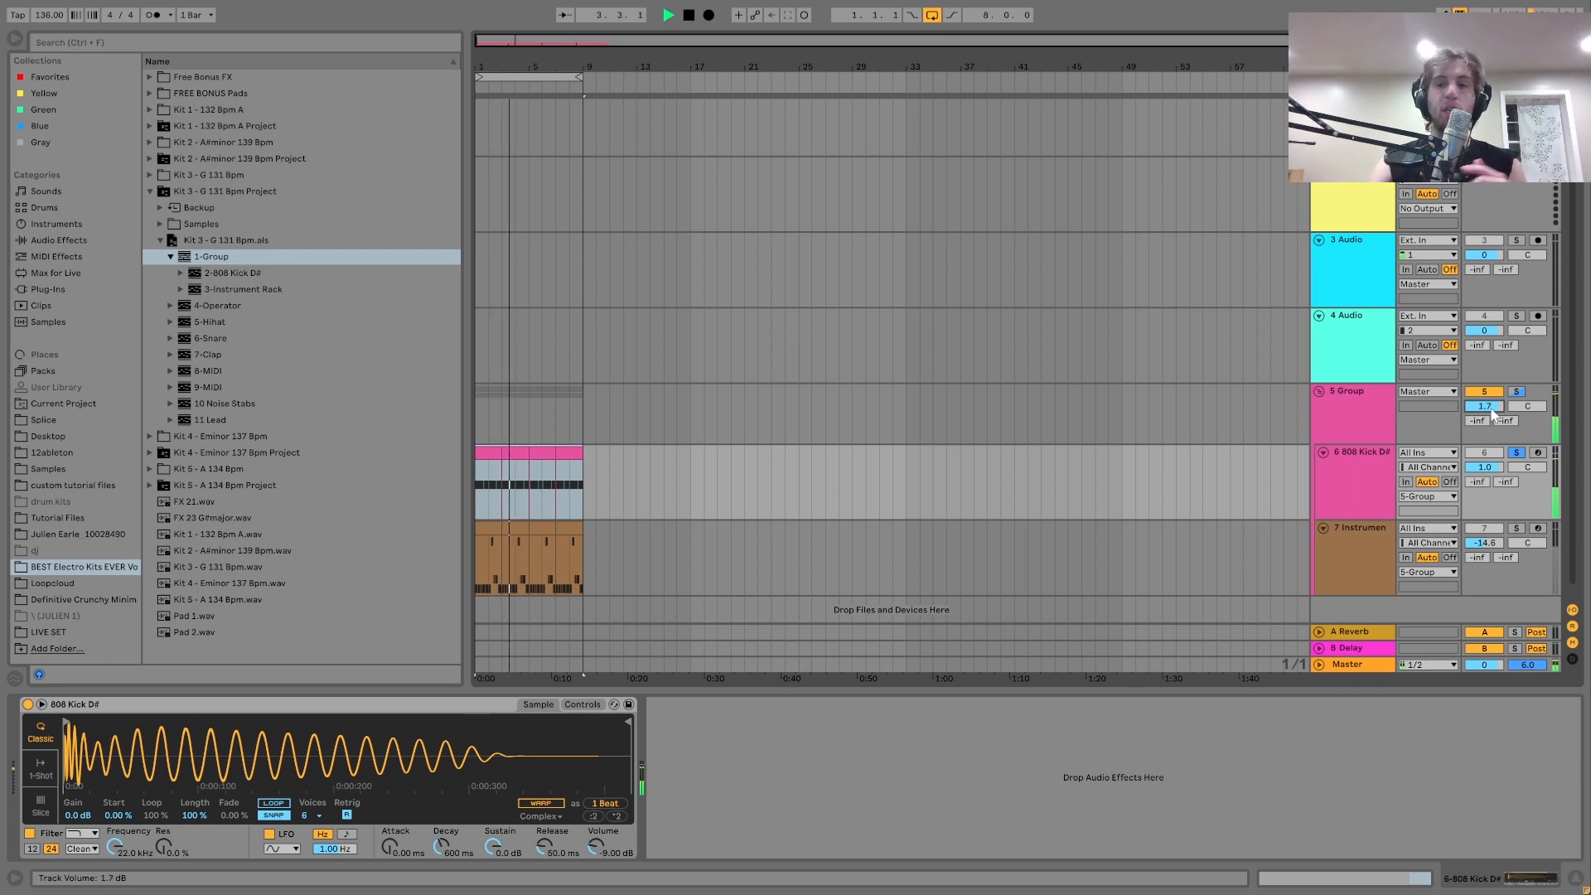
Solo the group's Instrument Rack track, show its devices, and listen to it until stopping playback.
click(1516, 528)
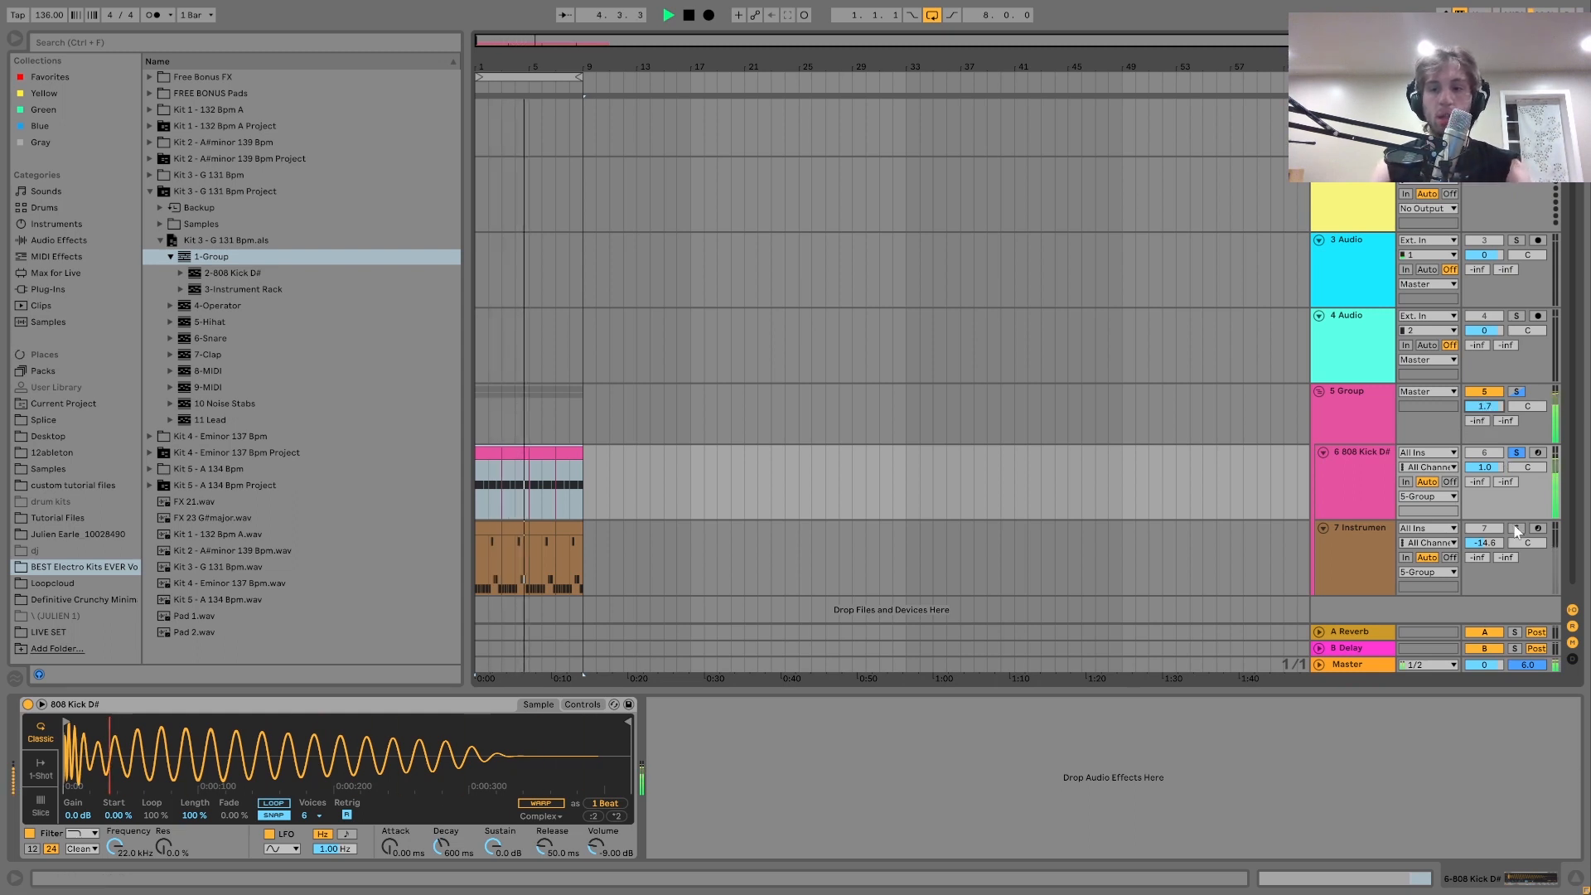
click(1355, 534)
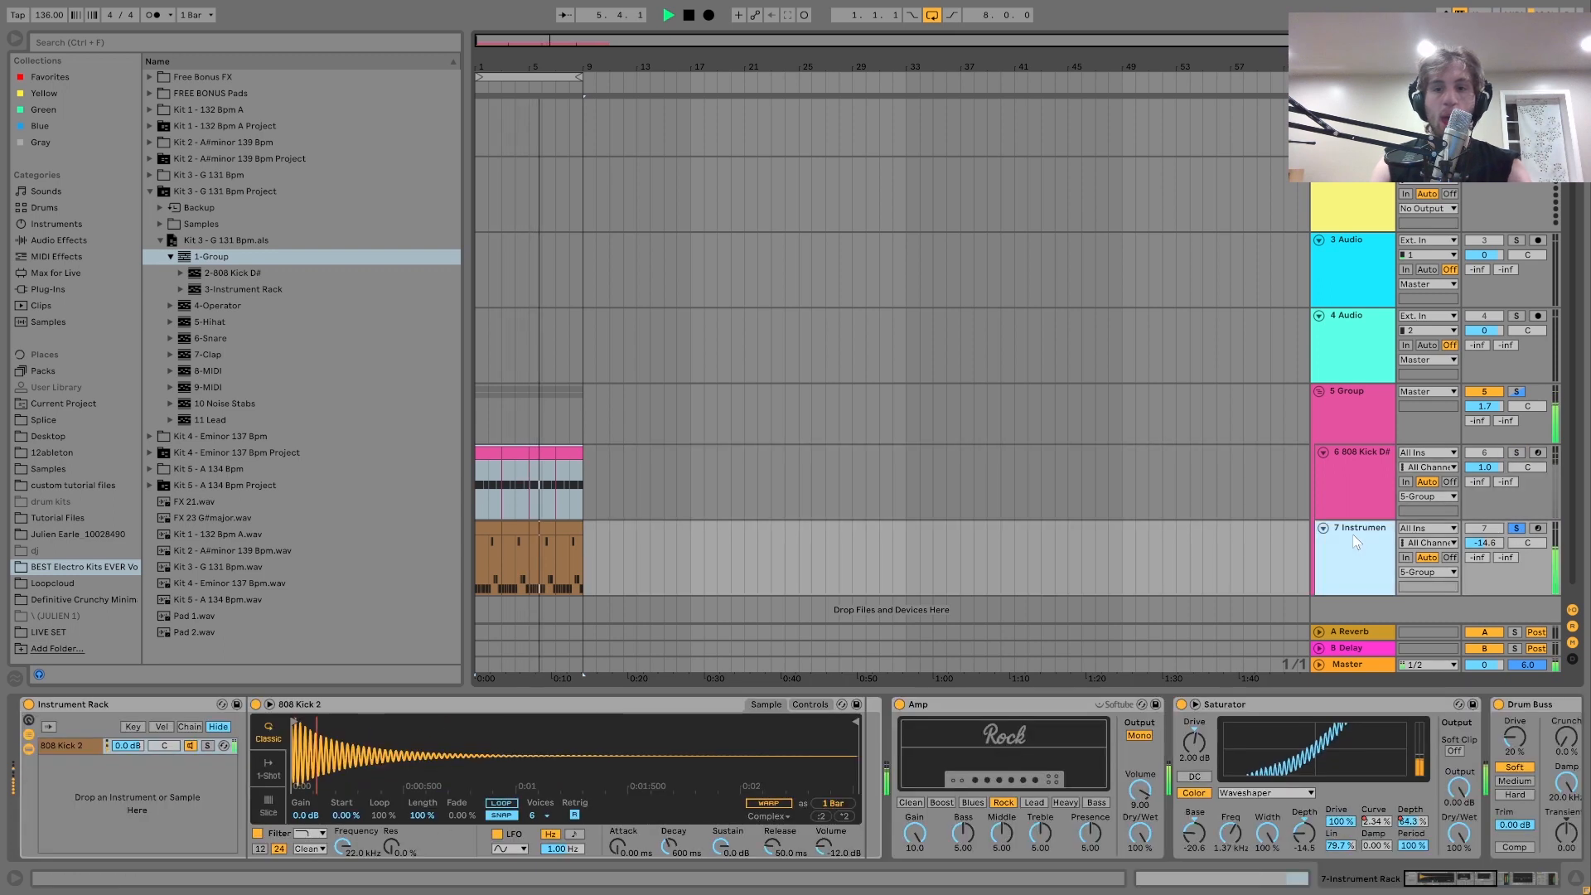
key(space)
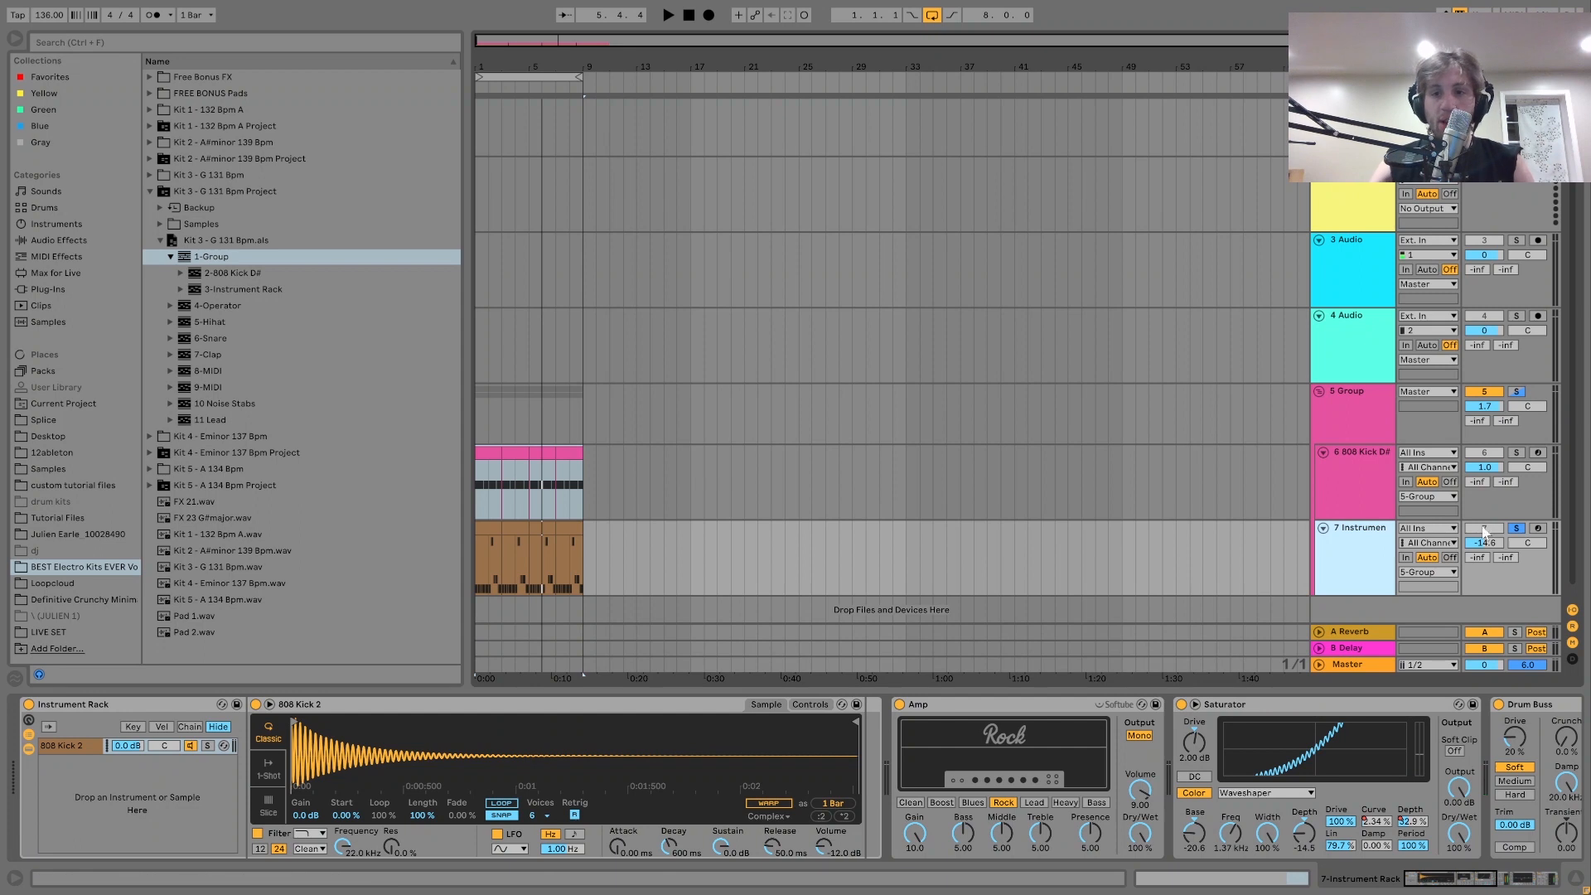
Listen to the 808 Kick D# track soloed alone, and compare the devices on the group, kick and Instrument Rack tracks.
click(1523, 438)
click(1520, 452)
key(space)
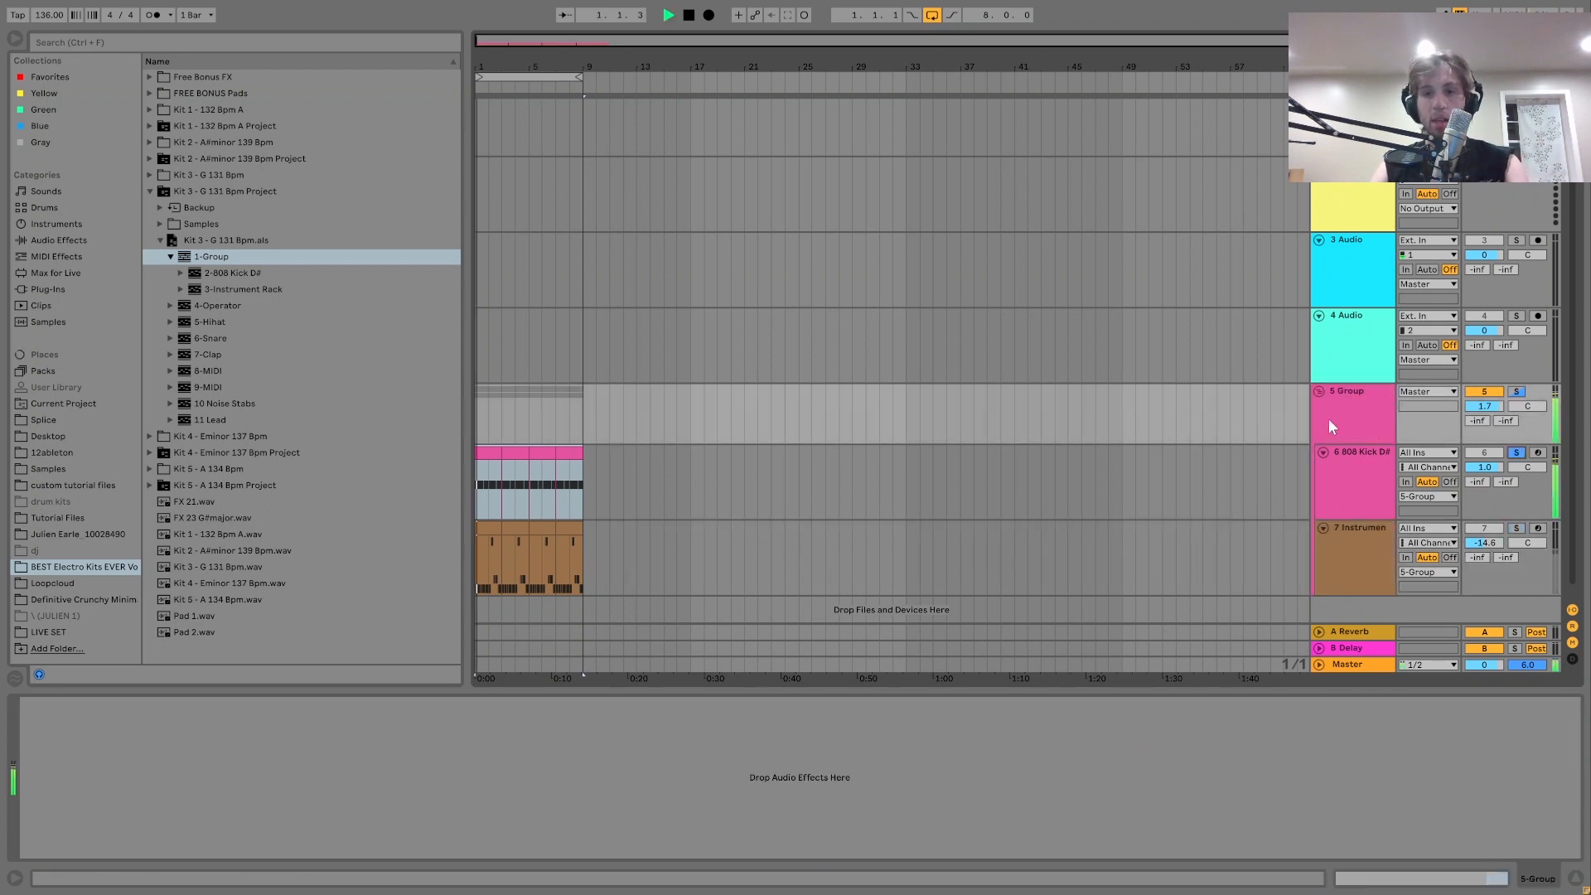
click(1328, 419)
click(1333, 507)
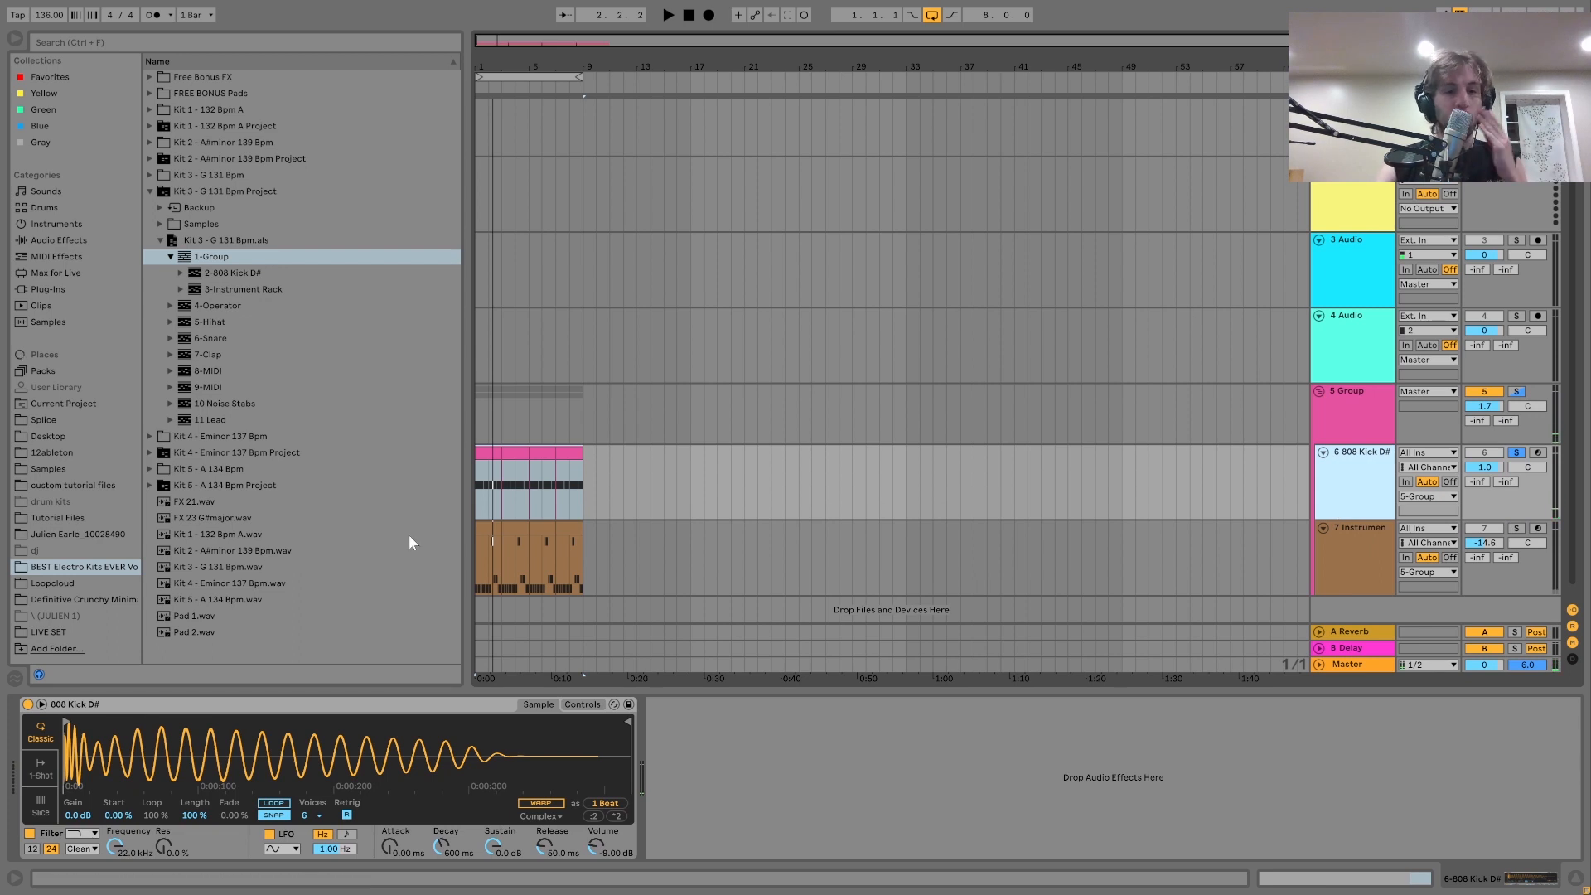
click(1371, 561)
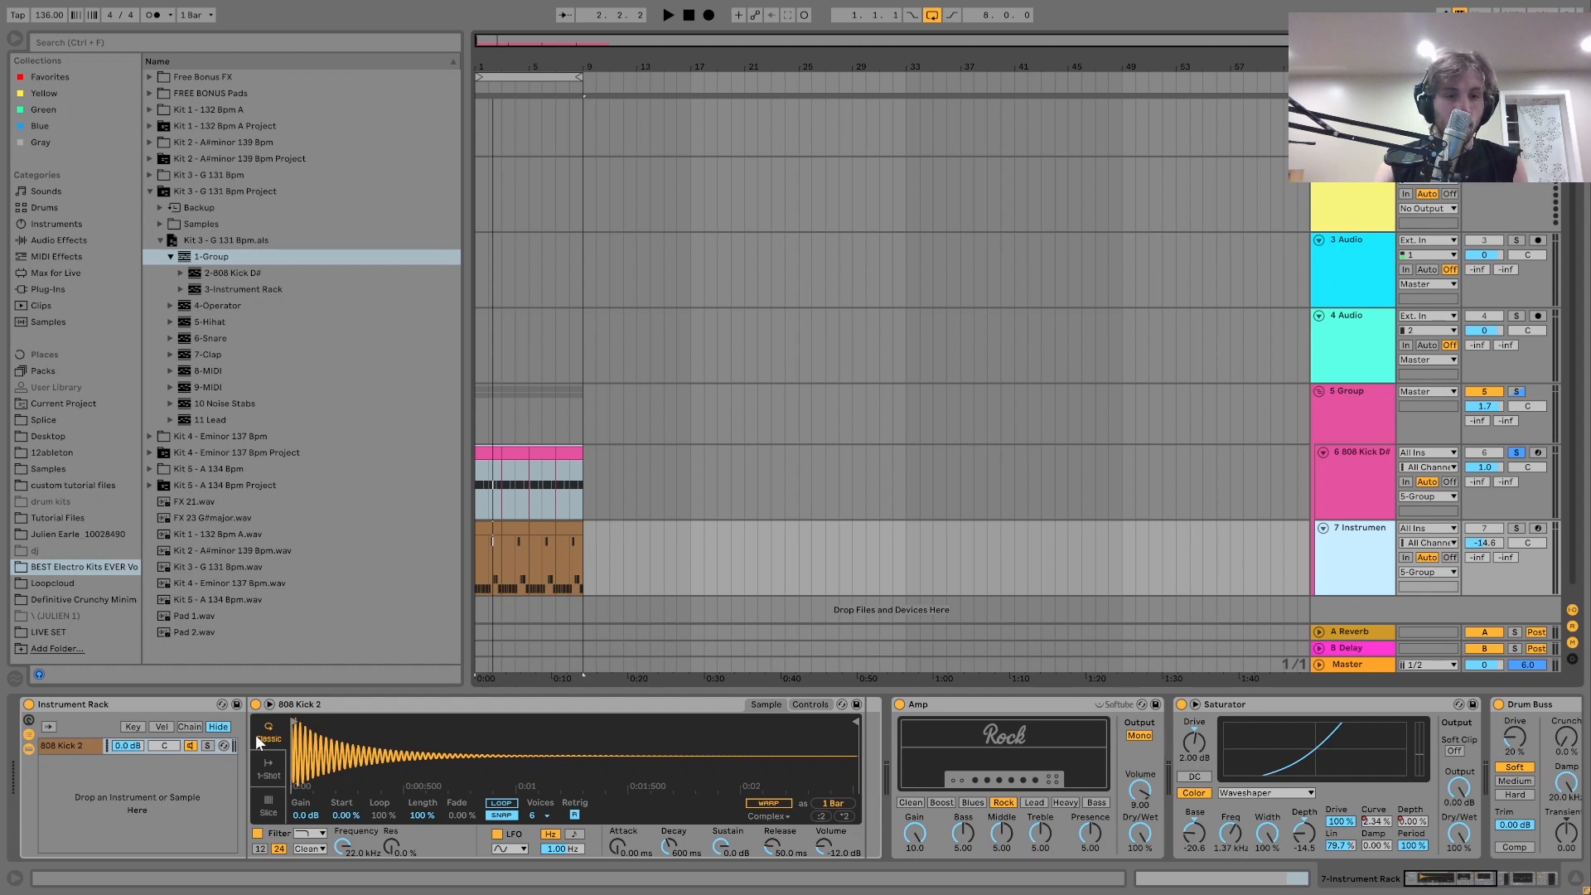
click(1374, 513)
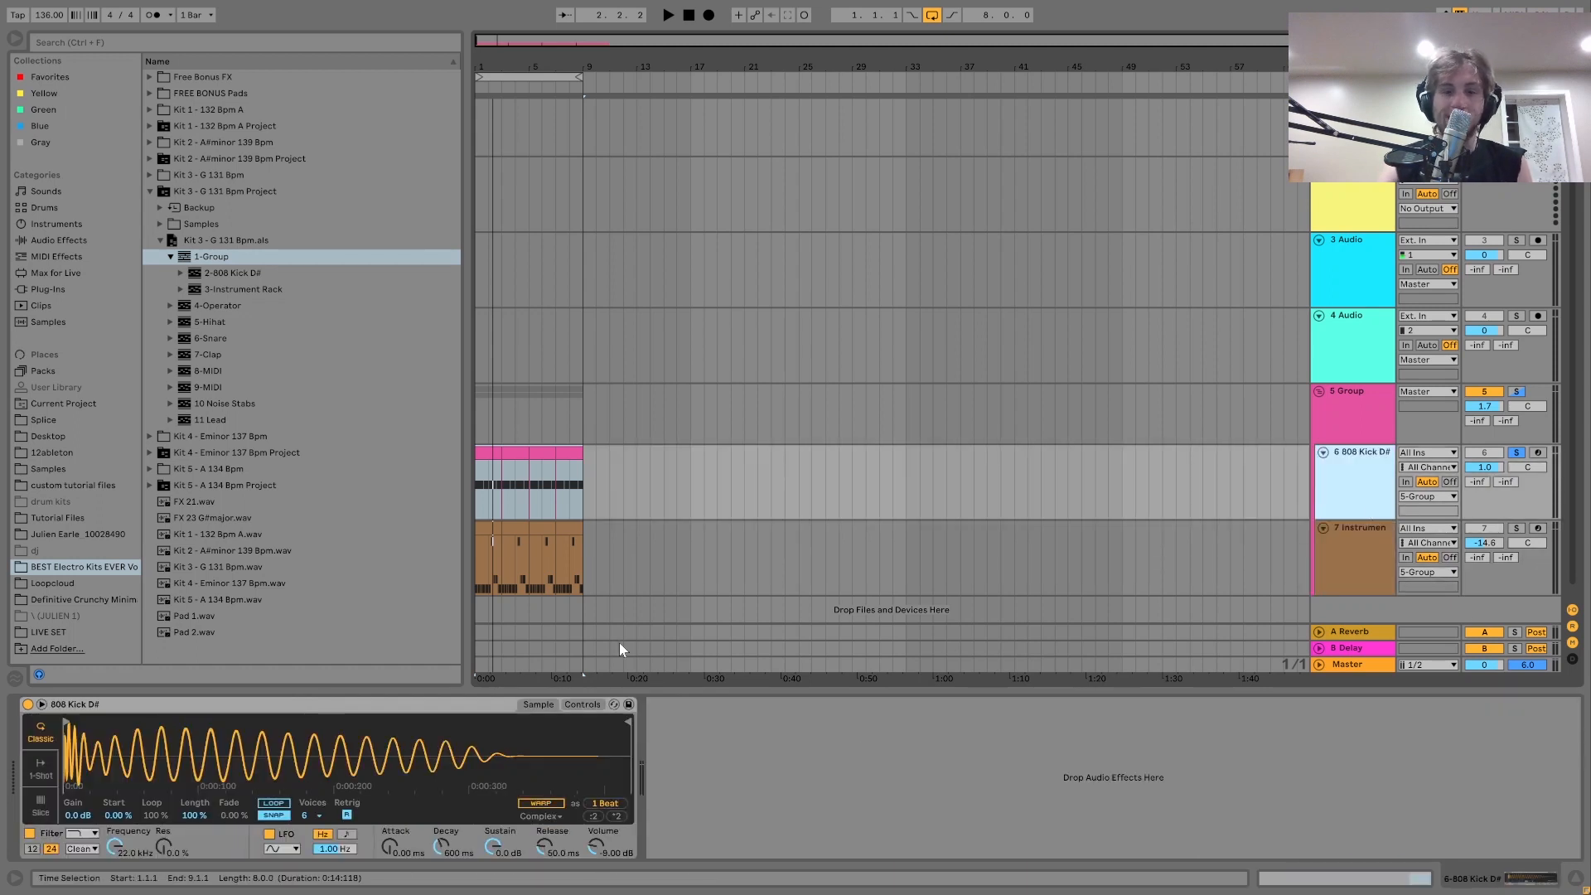
Examine the 808 Kick D# sample's waveform and replay the soloed kick loop.
drag(67, 754, 68, 808)
drag(117, 740, 117, 746)
drag(213, 746, 213, 680)
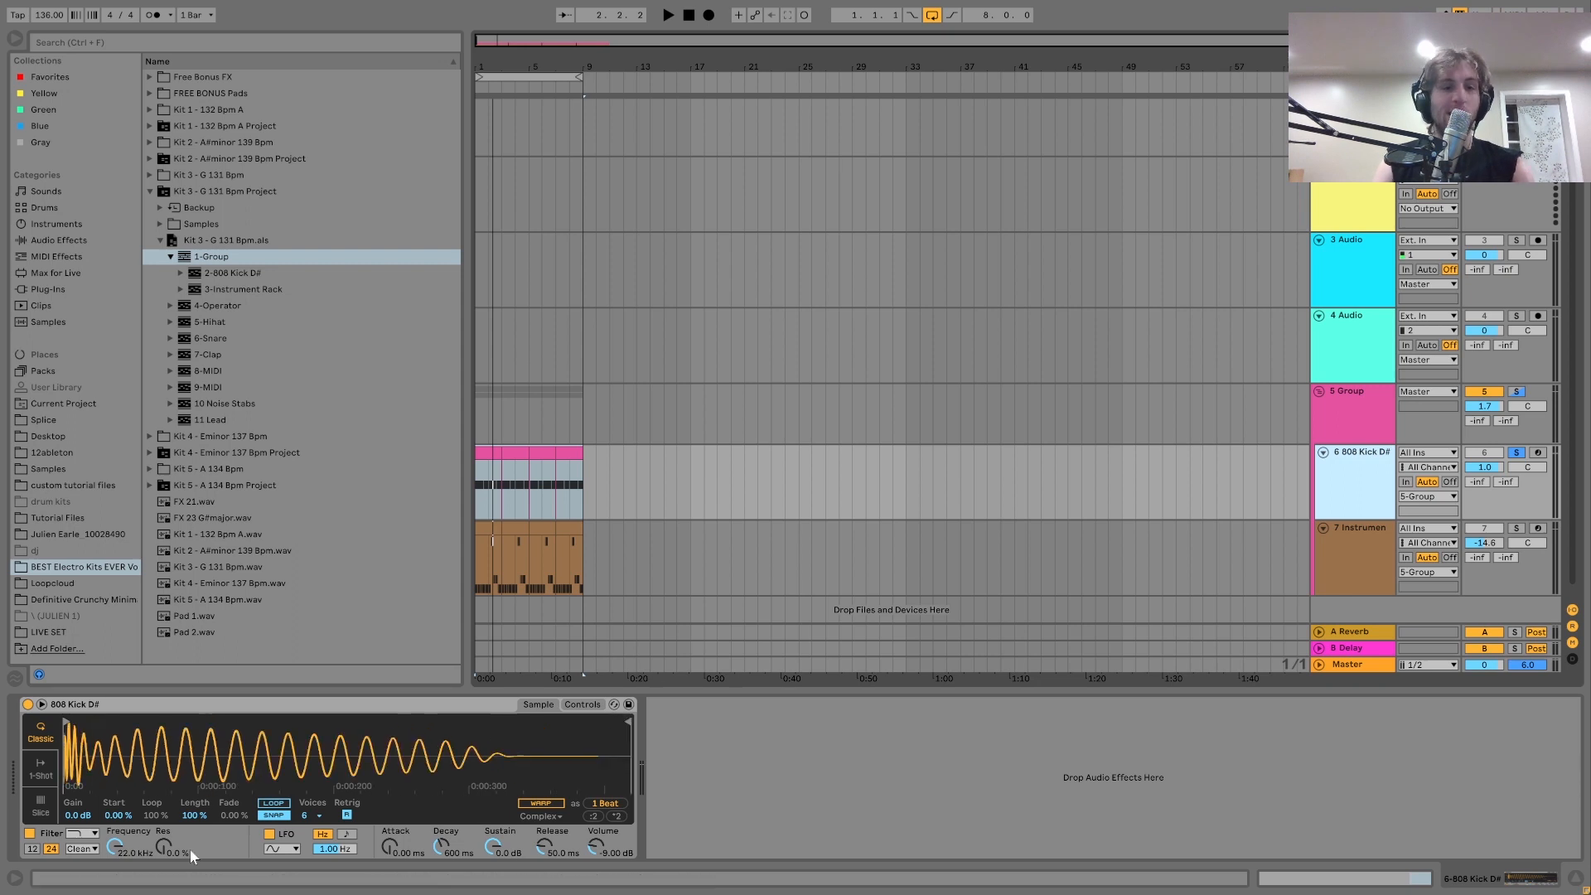
key(space)
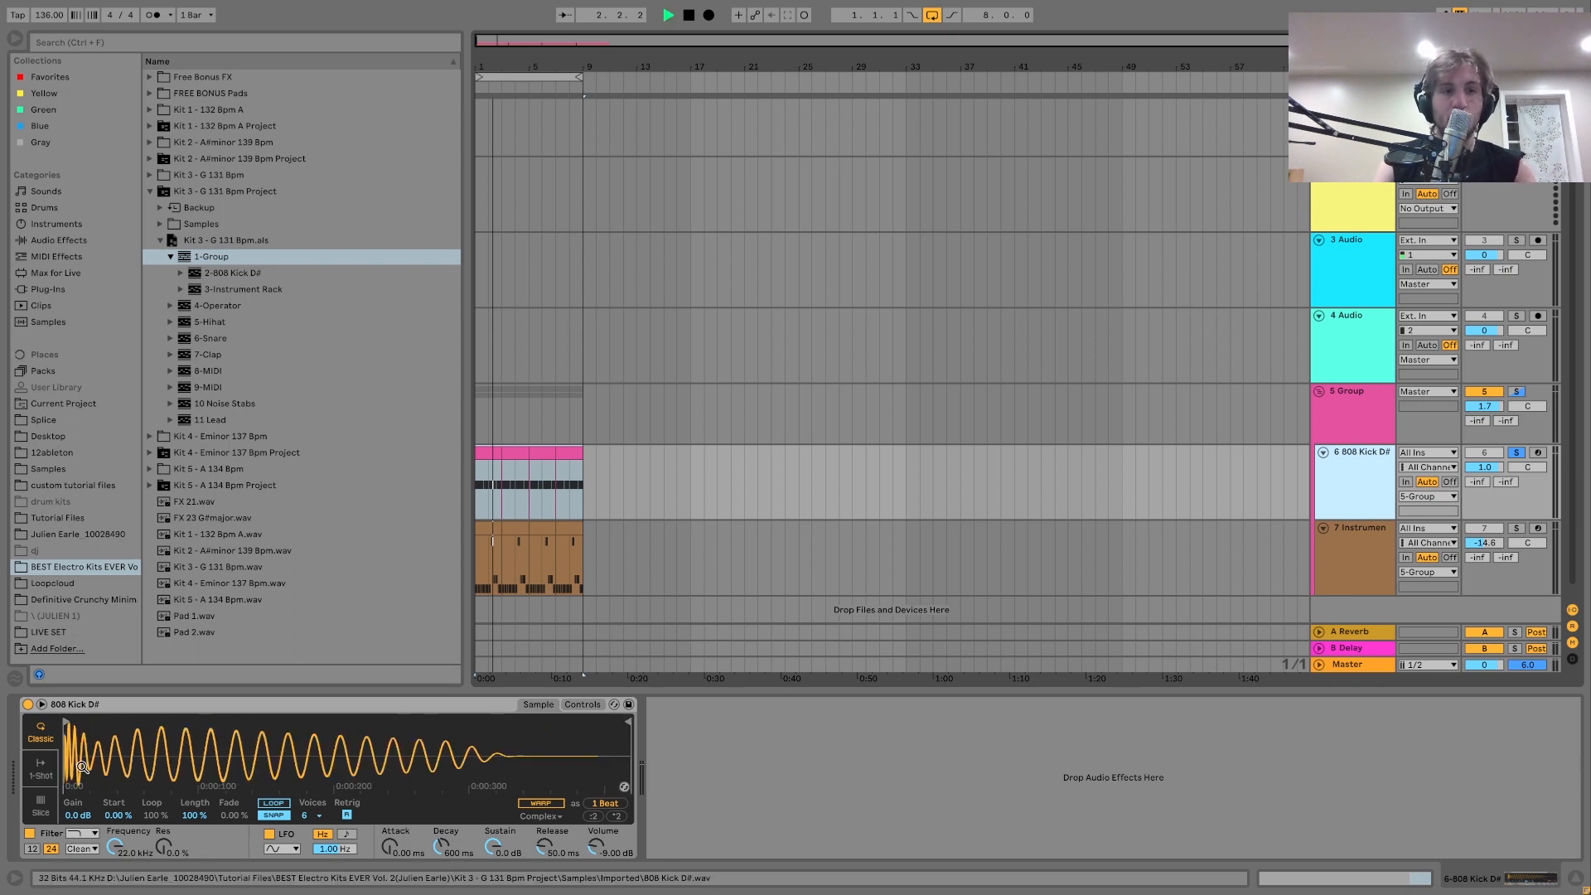
click(839, 757)
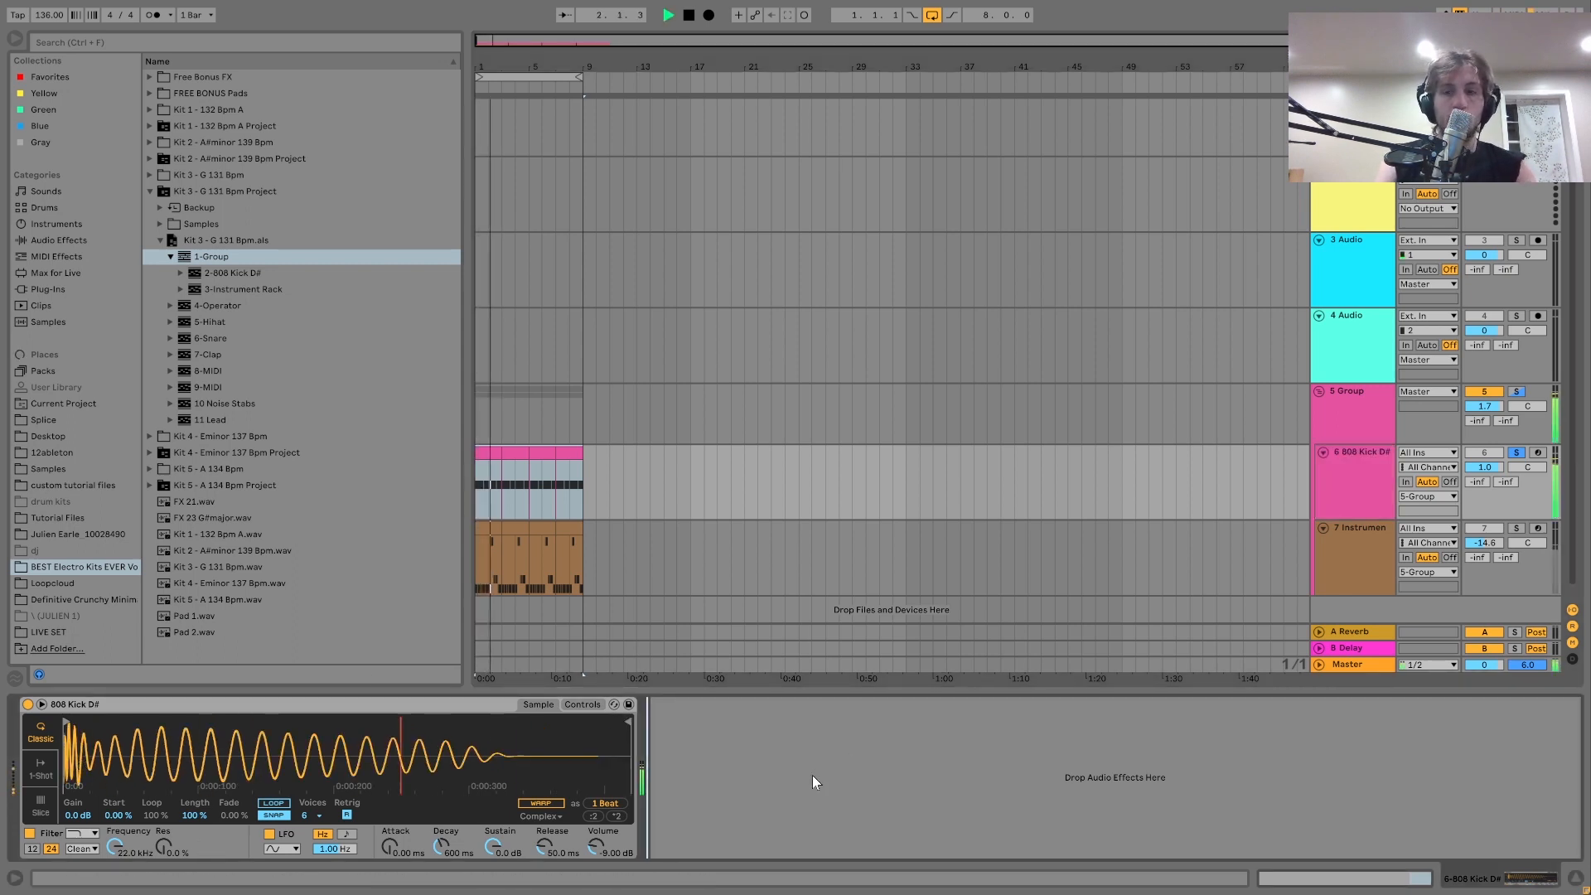
key(space)
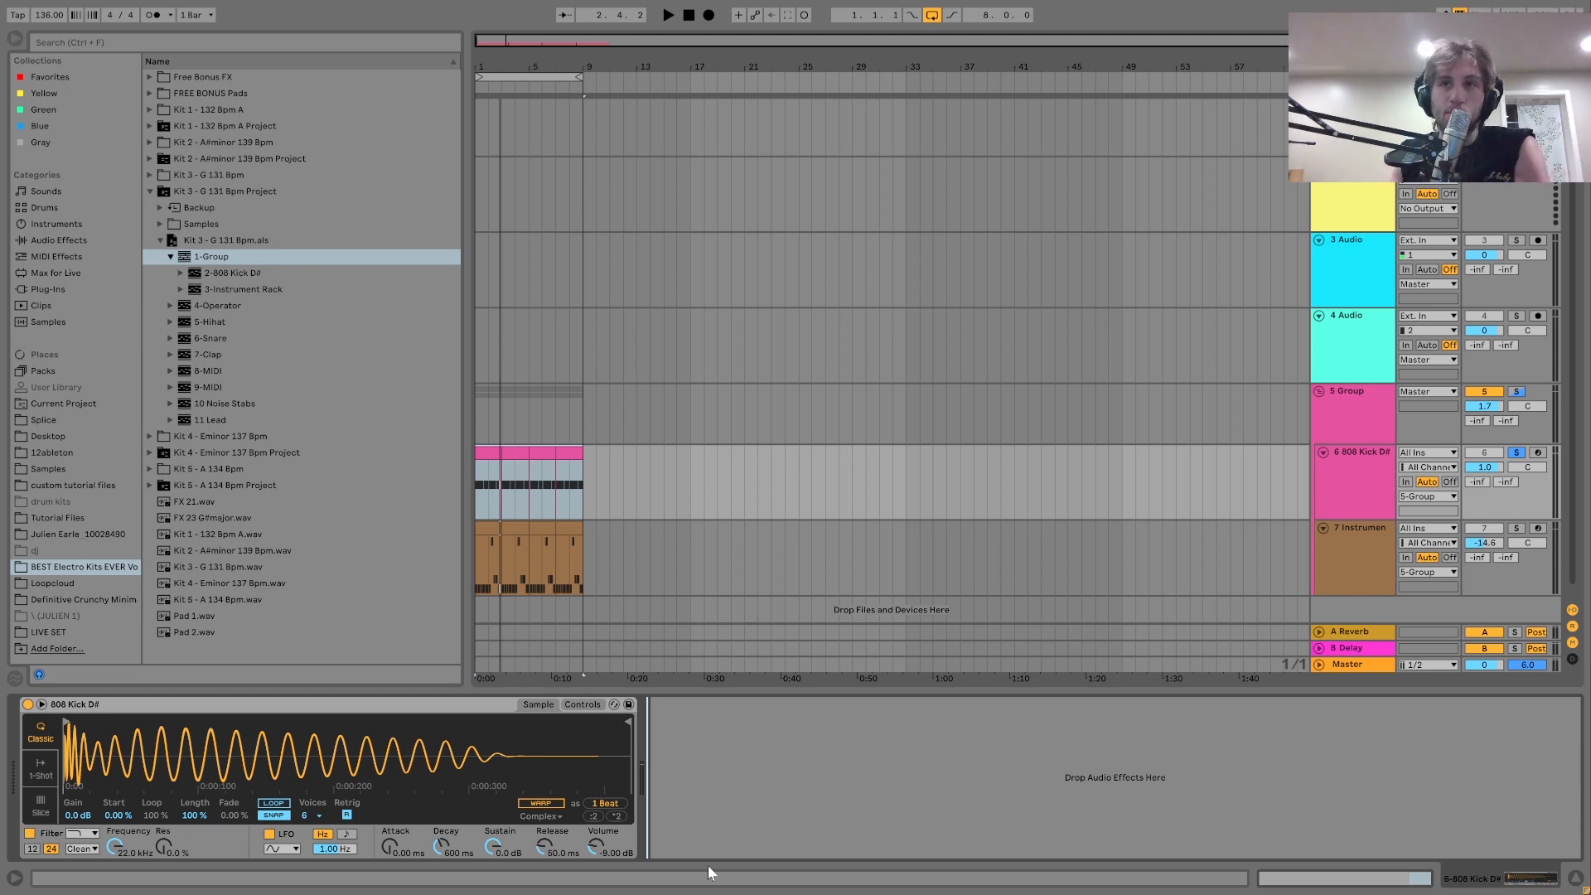
key(space)
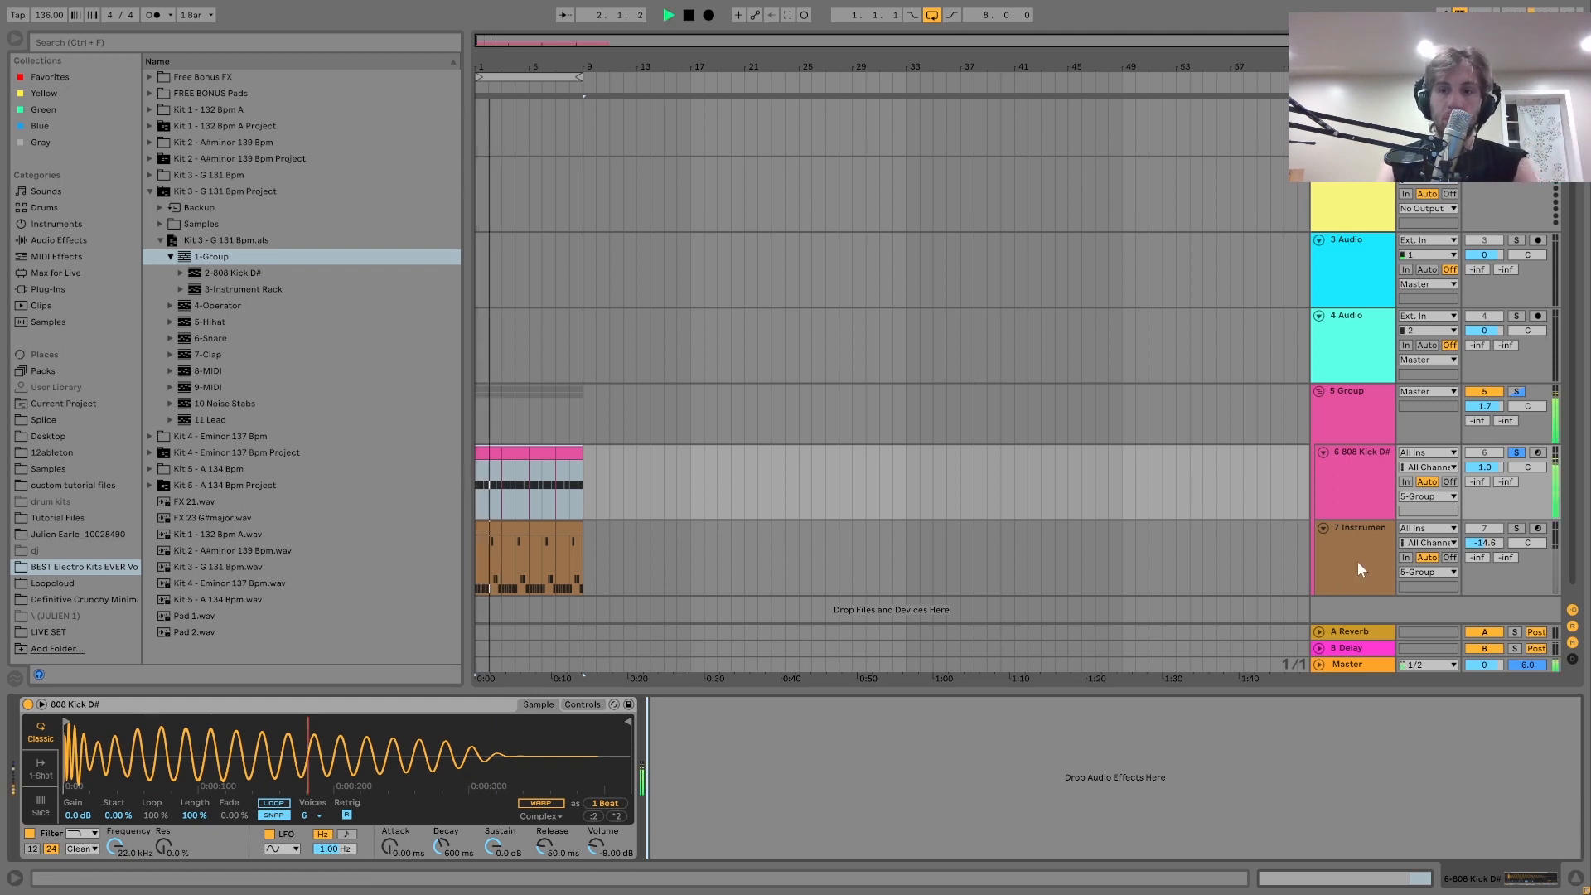
Solo the group's Instrument Rack track, play it from the start, and inspect the notes of its first MIDI clip.
key(space)
click(1516, 528)
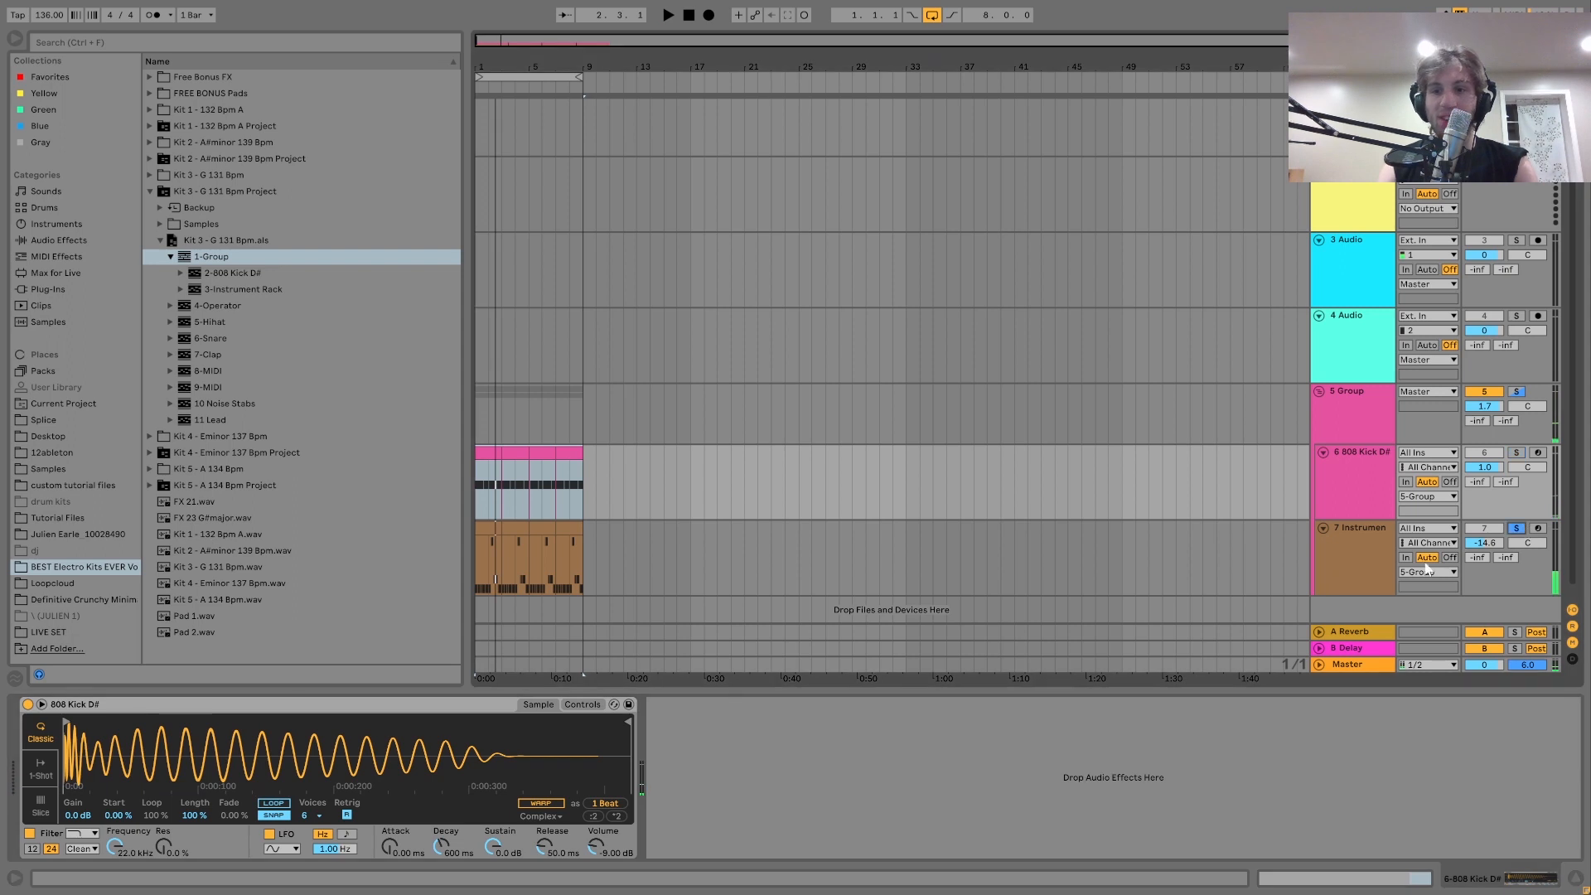
click(477, 524)
key(space)
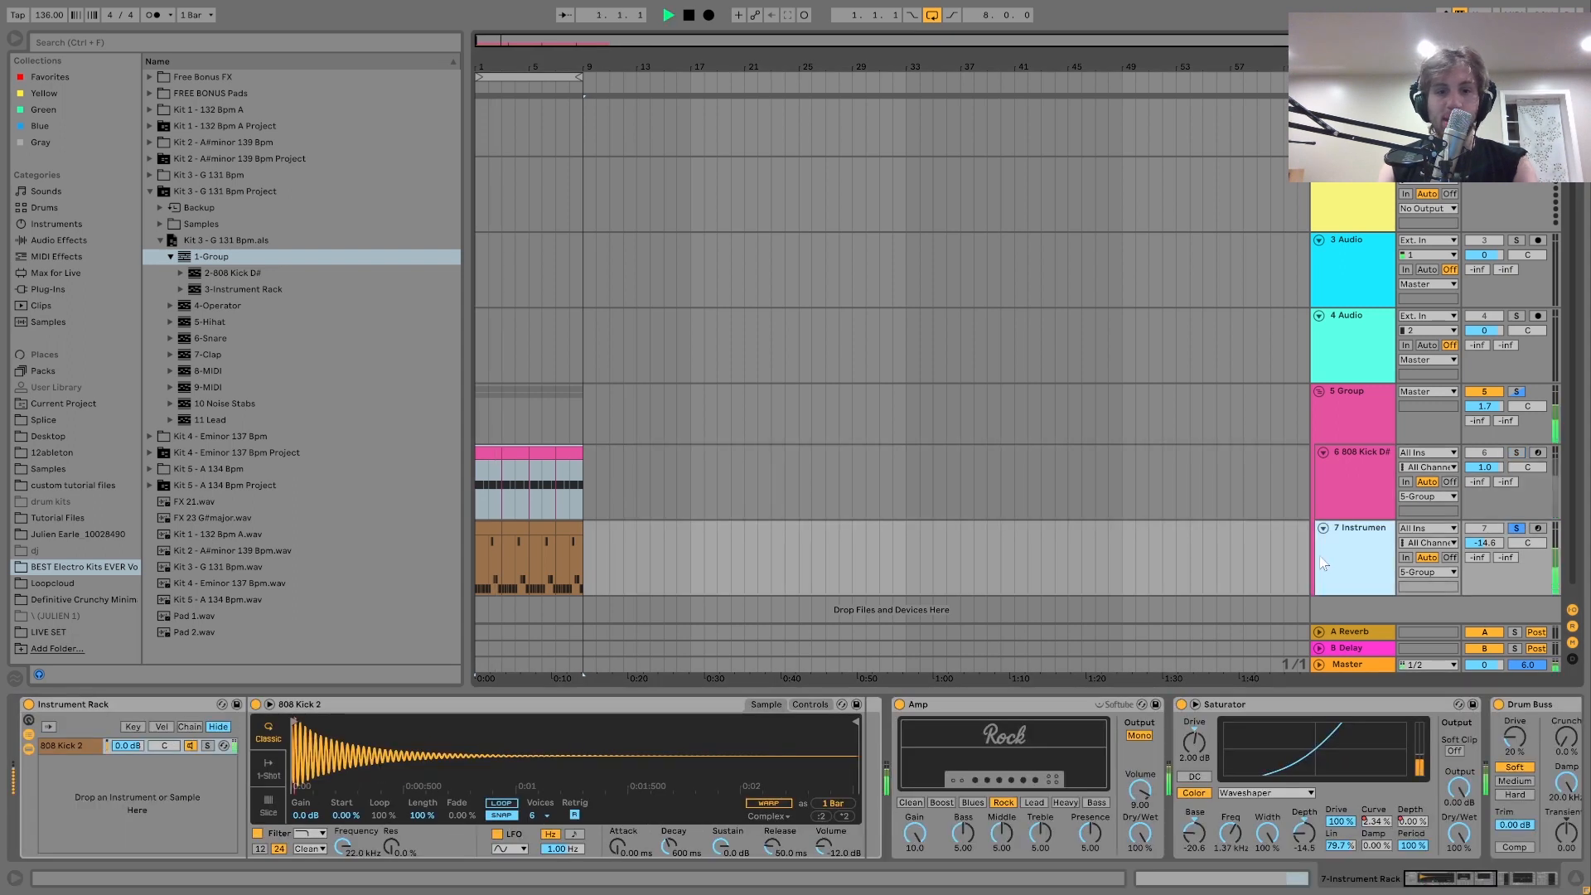
double_click(502, 550)
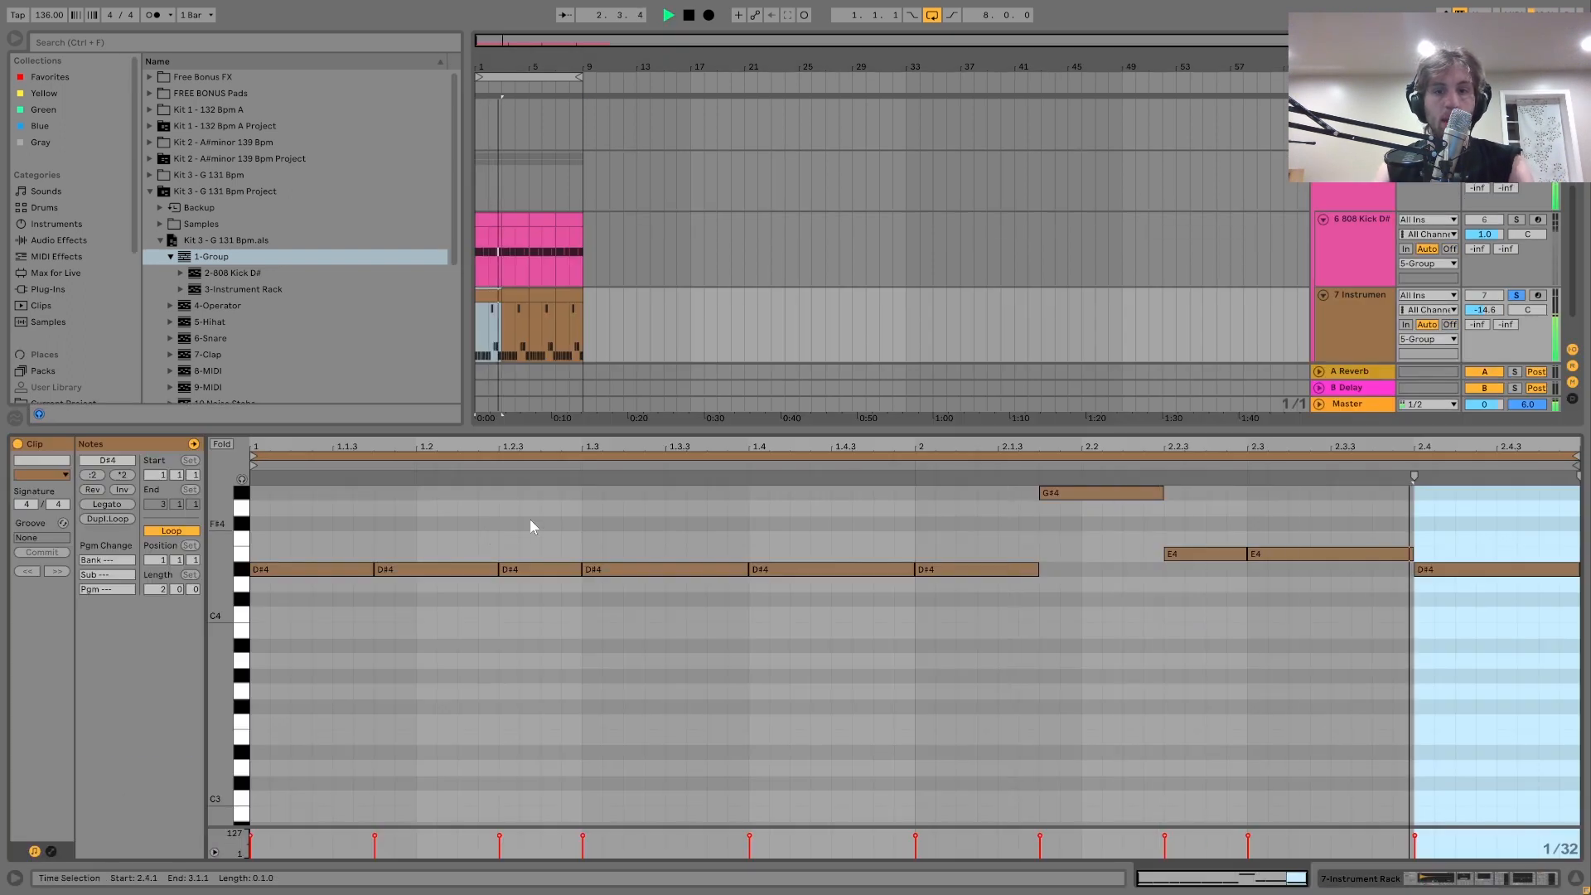
key(space)
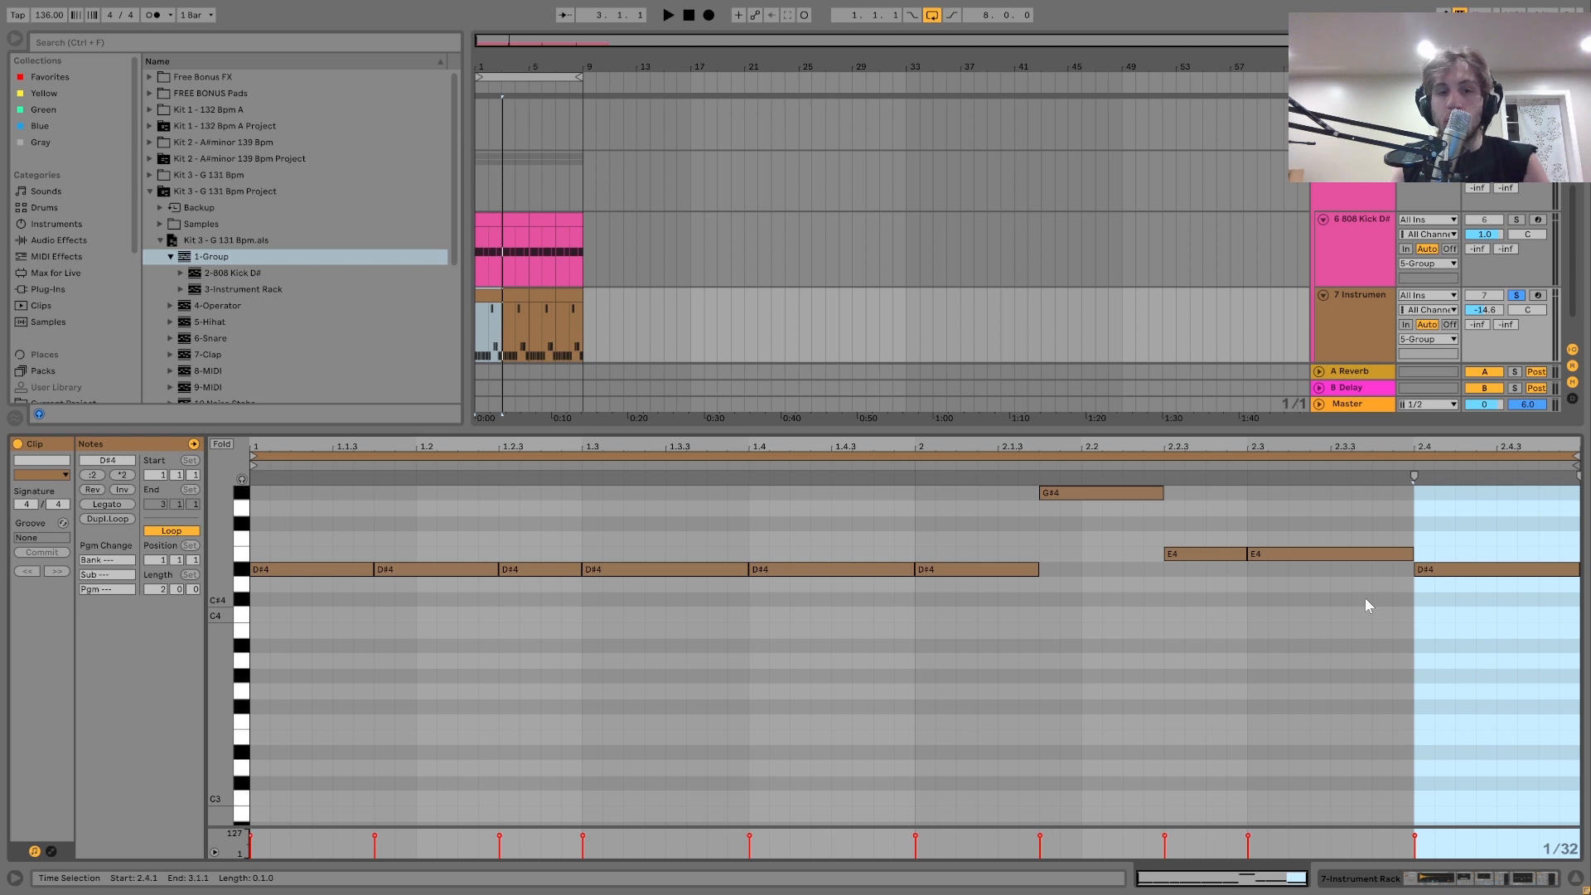
Examine the Instrument Rack track's device chain from the 808 Kick 2 sampler through Amp and Saturator.
click(1372, 883)
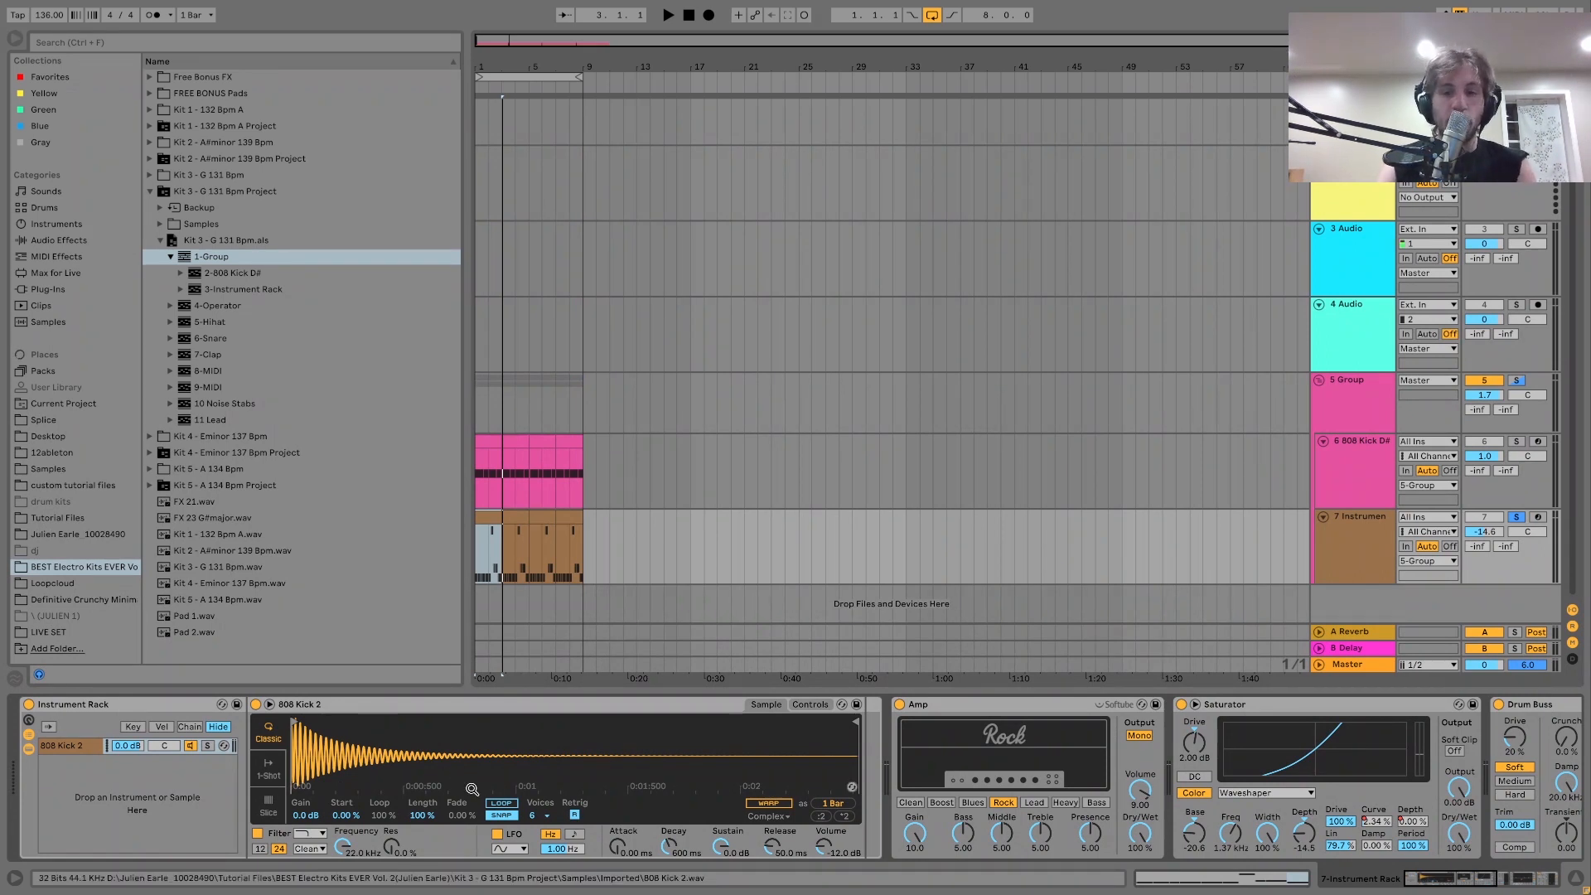
scroll(542, 771, right, 3)
scroll(542, 771, right, 6)
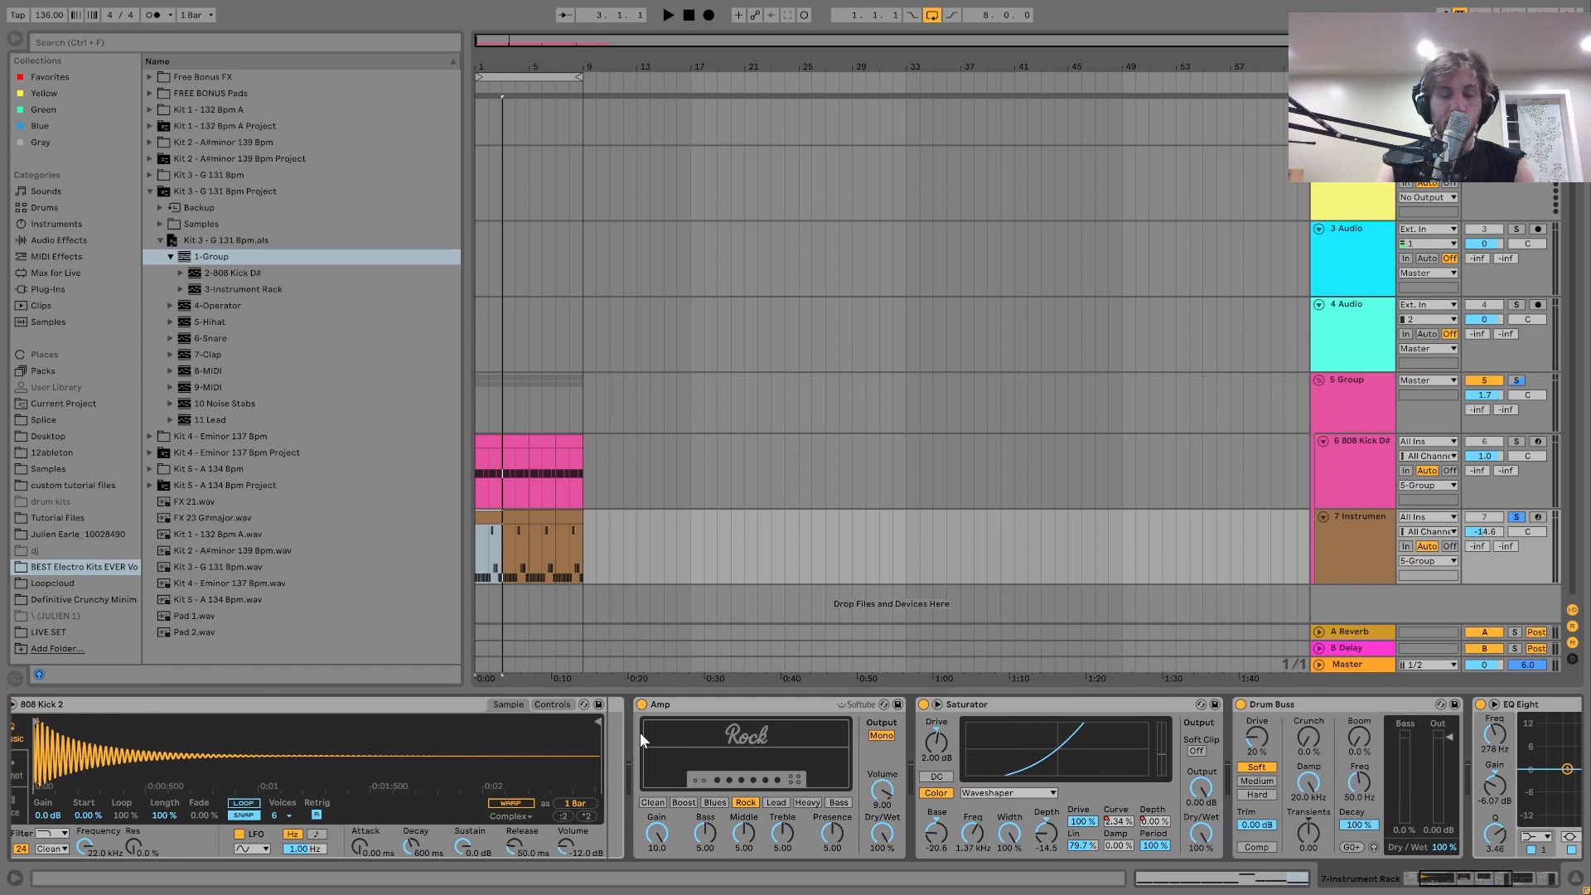
scroll(807, 732, right, 4)
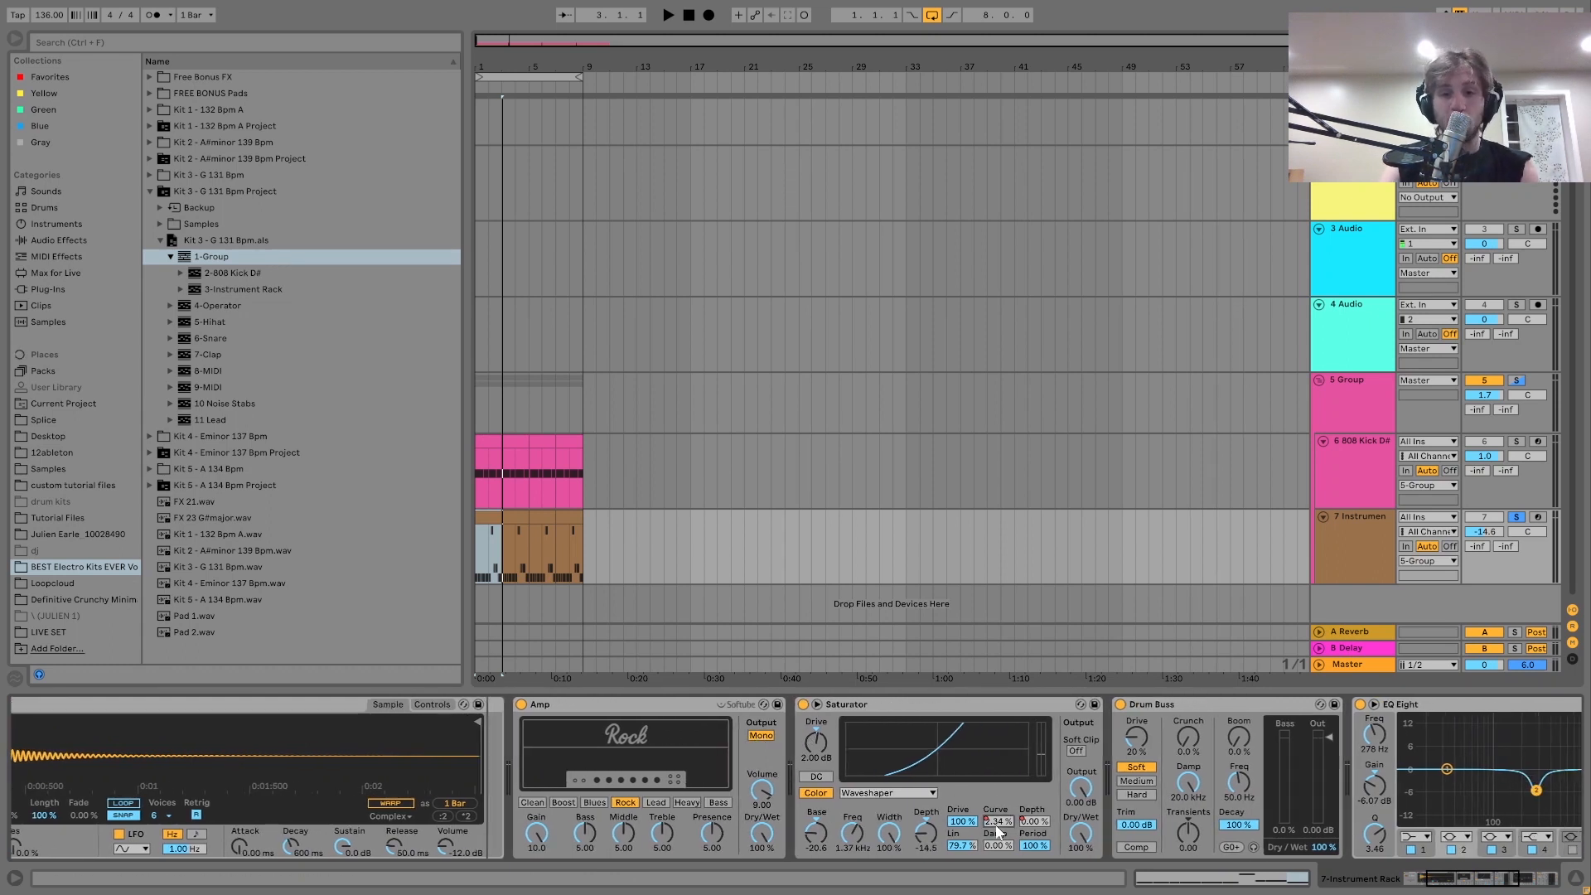
Display the Instrument Rack track's Saturator WS Depth automation, and examine its curve along with the Drum Buss, EQ Eight and sidechain Compressor.
key(a)
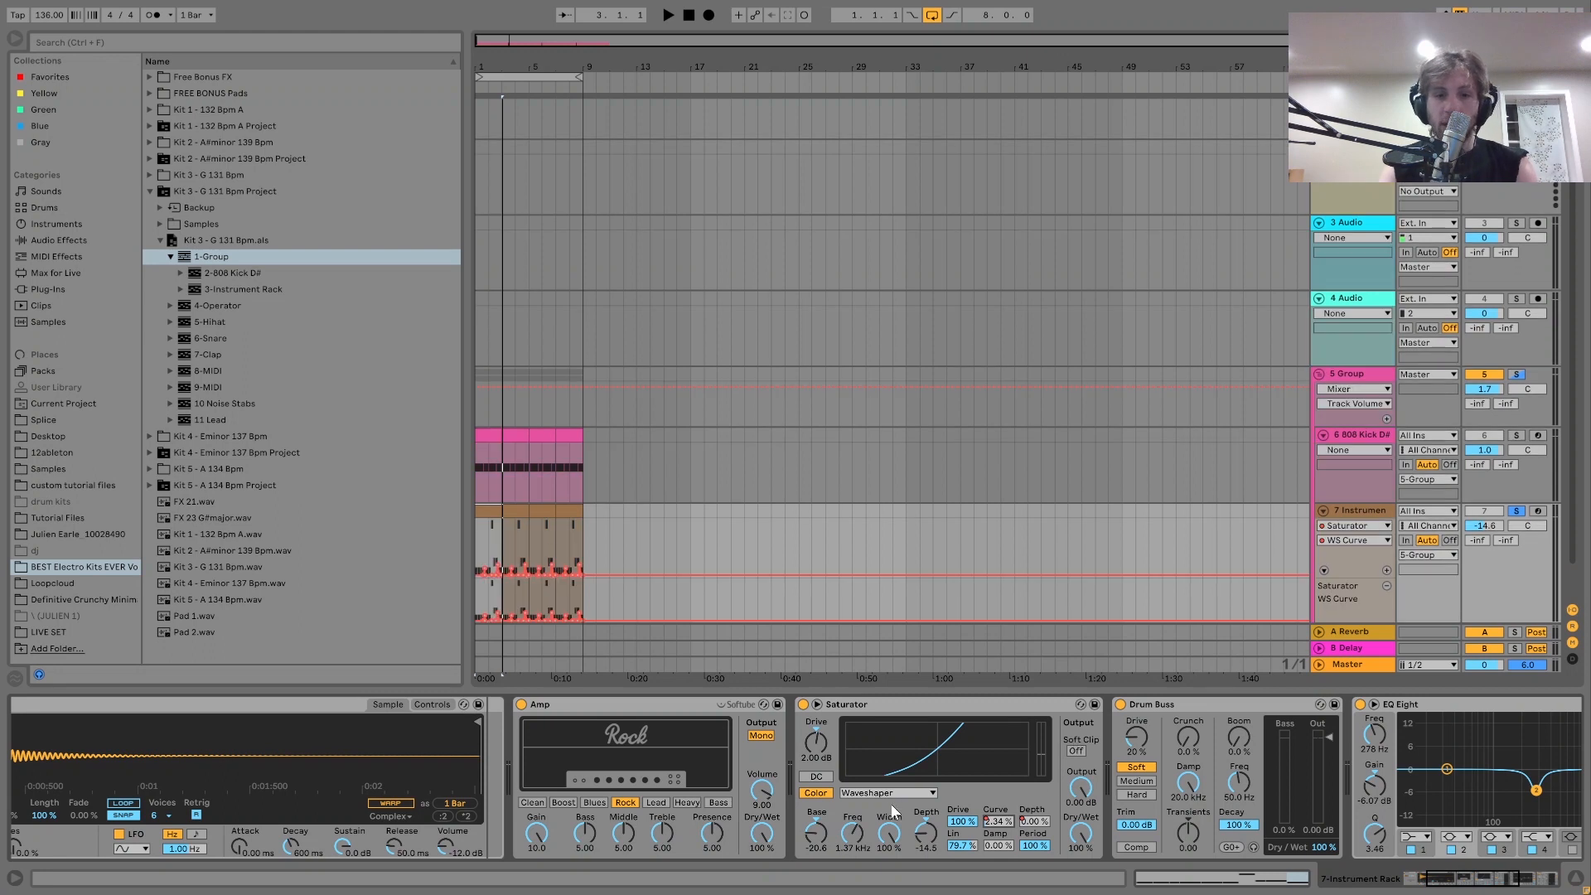
scroll(585, 627, down, 2)
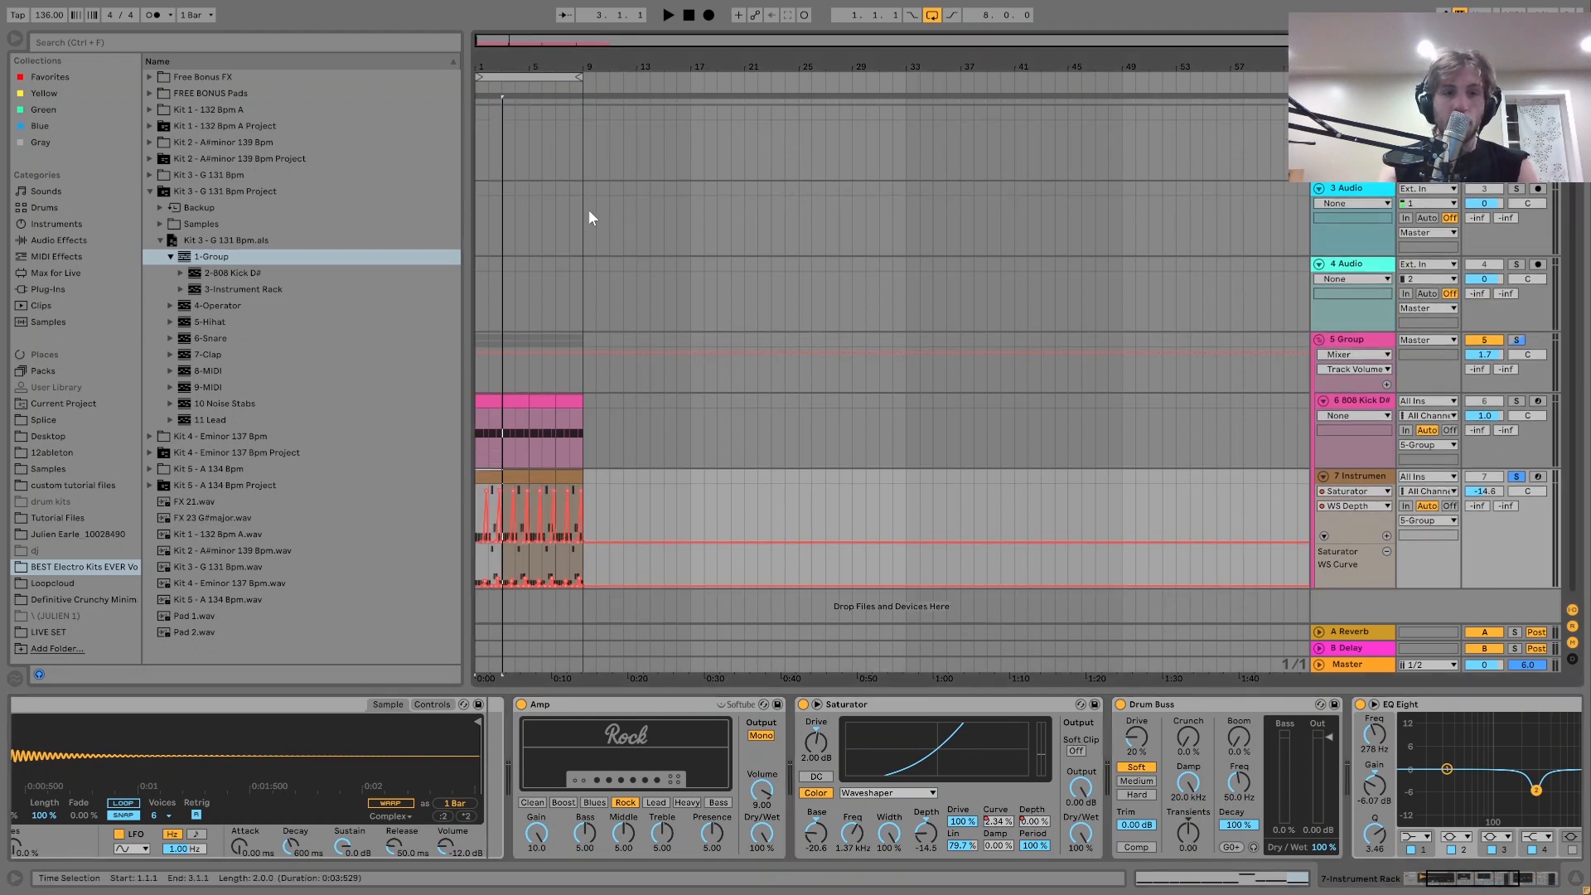
drag(489, 66, 553, 361)
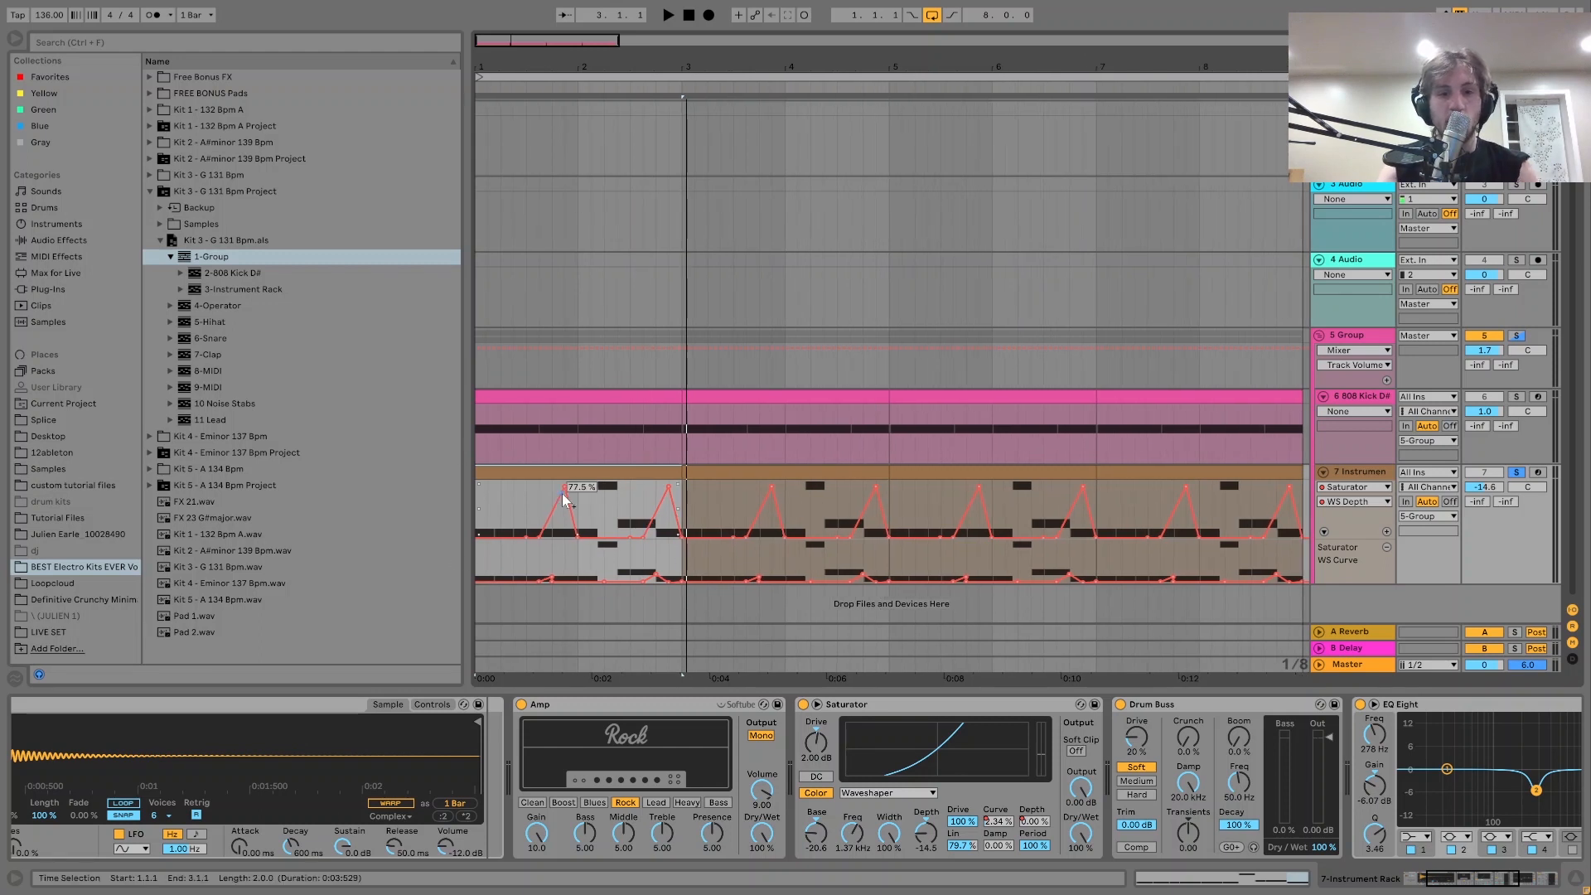
key(space)
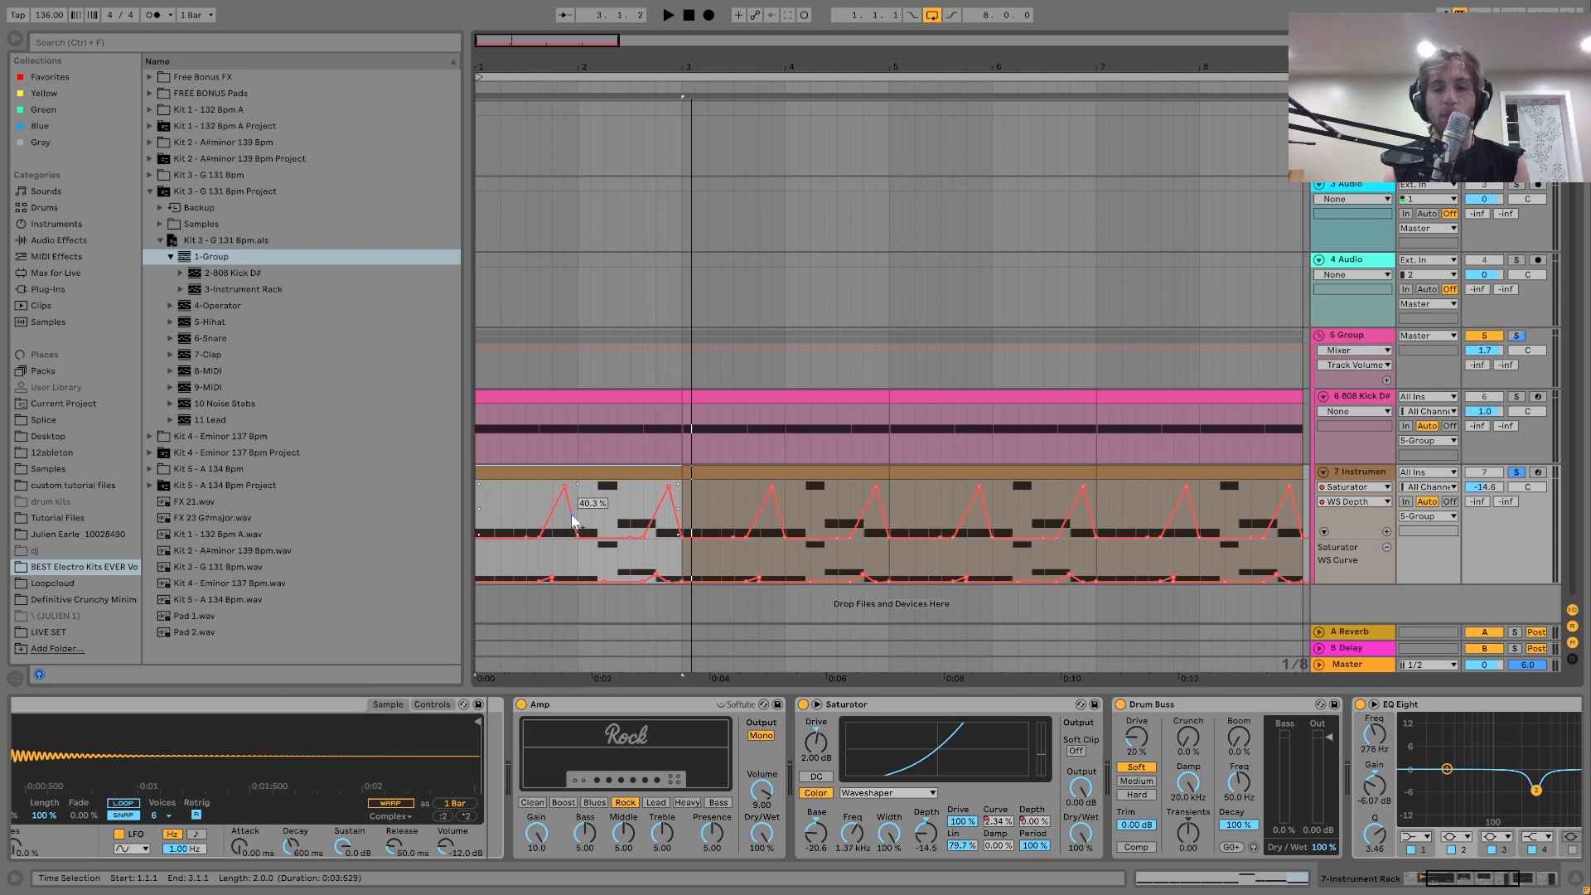
scroll(1142, 800, right, 5)
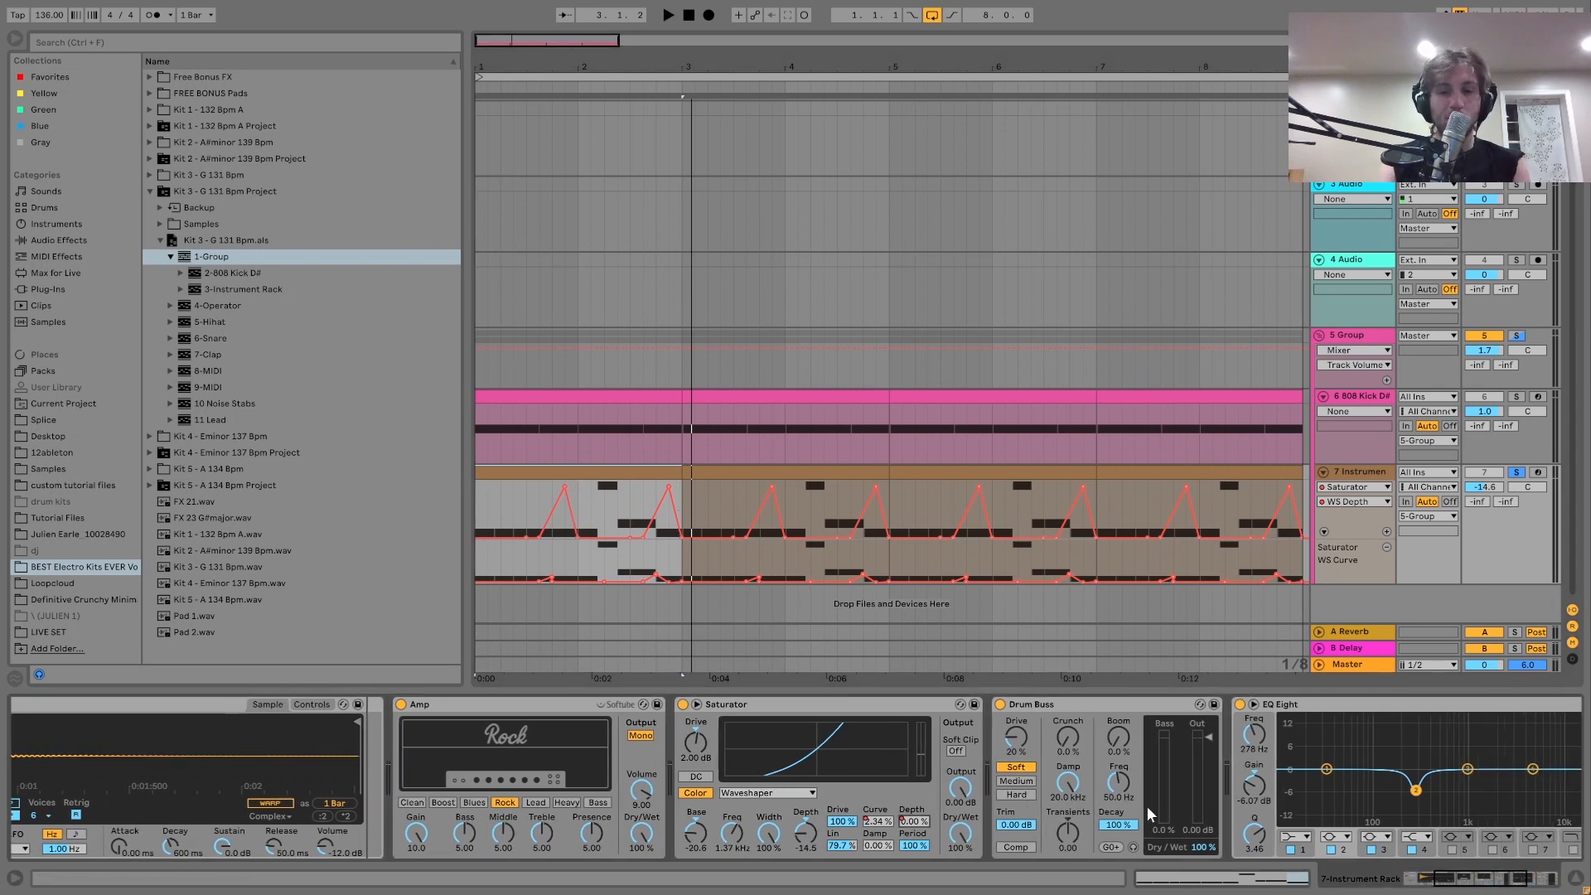
scroll(1137, 793, right, 6)
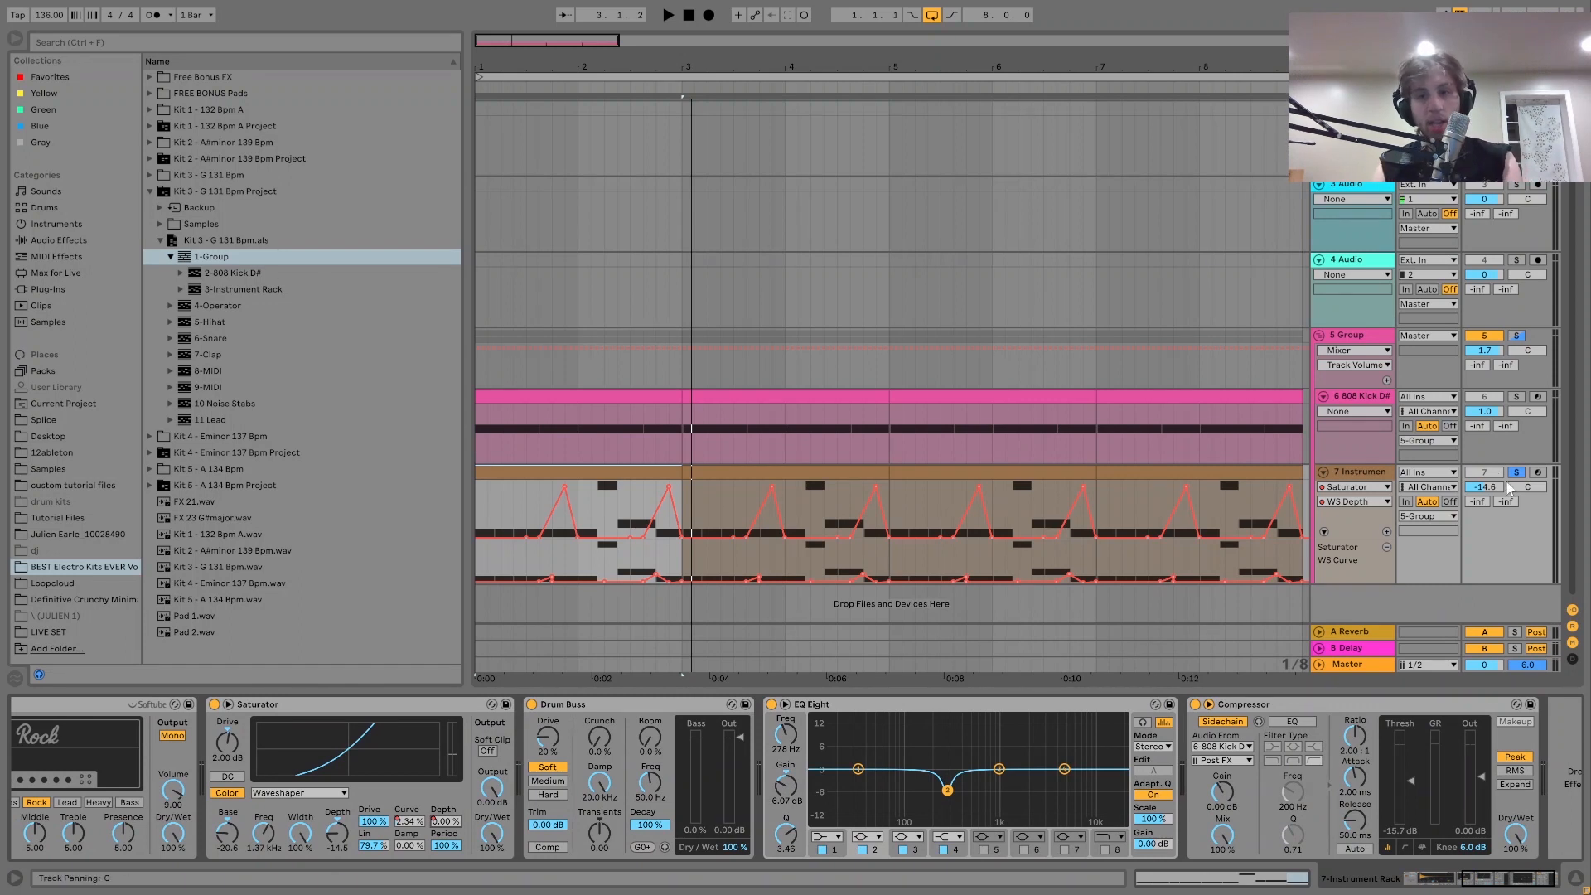
Unsolo the group's Instrument Rack track, listen to both kick layers together, and select the 4 Audio track.
click(1516, 474)
key(space)
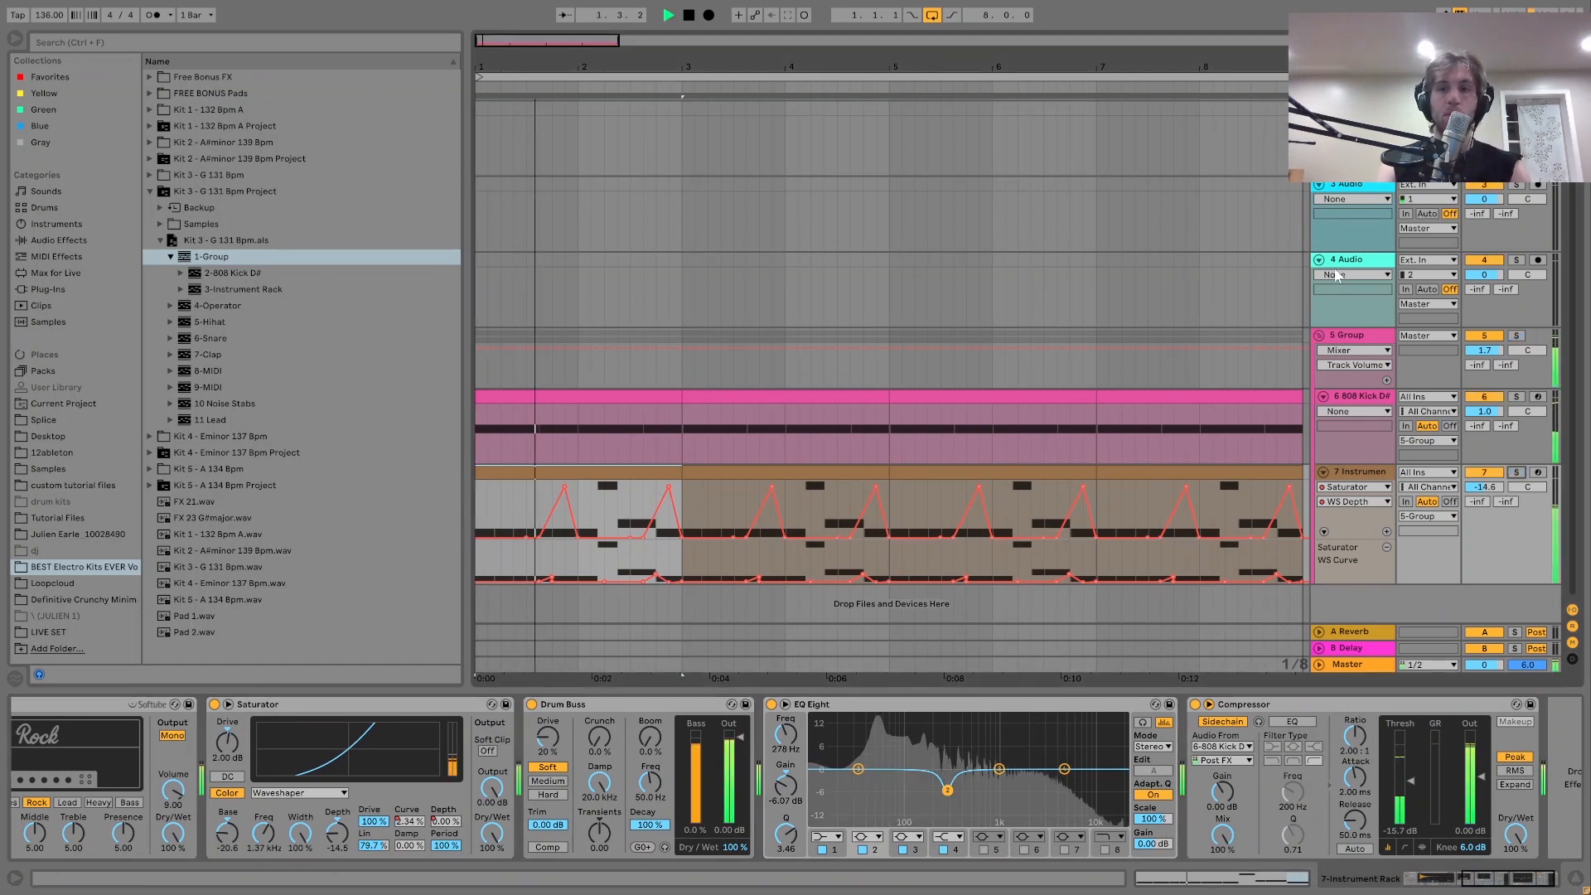
click(1342, 263)
key(space)
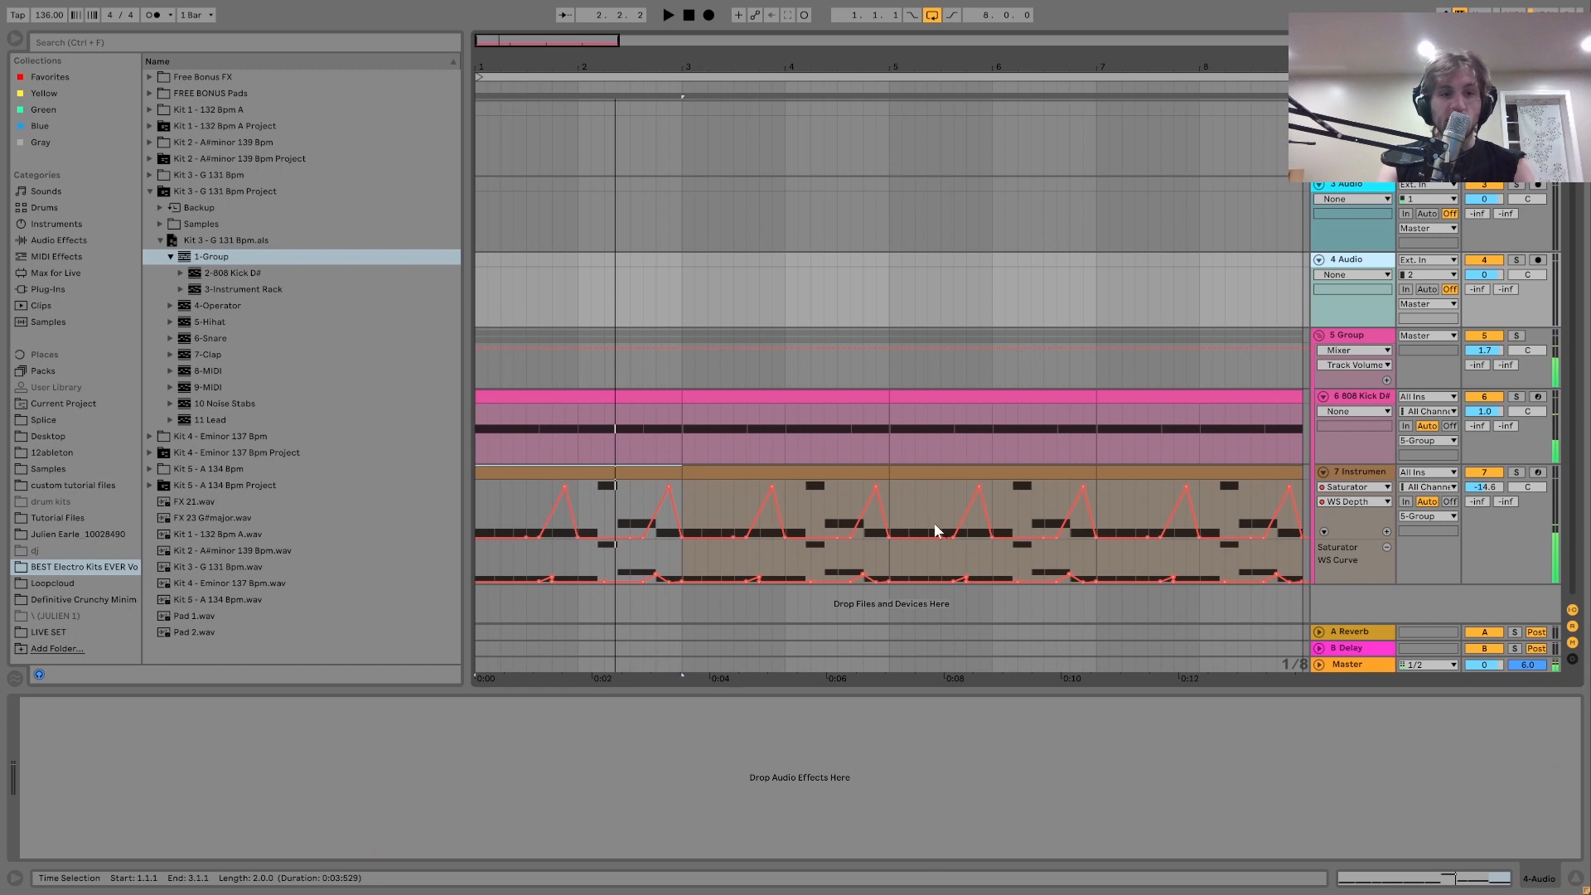
Load the 4-Main Snare track from the Kit 4 - Eminor 137 Bpm project above the kick group and play the loop.
click(152, 451)
click(160, 257)
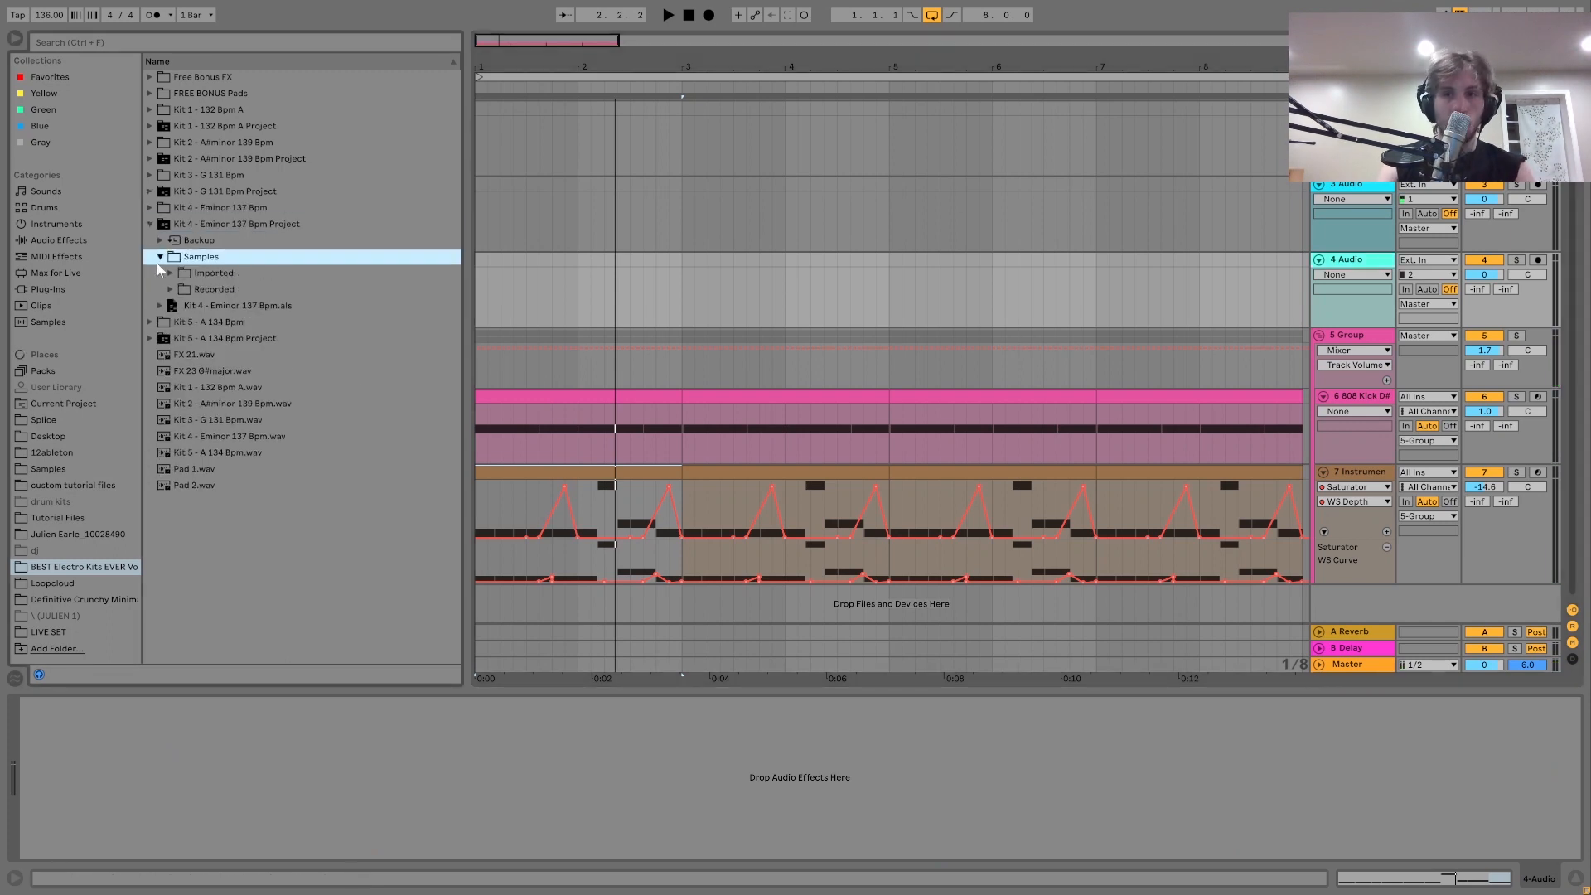
drag(564, 67, 563, 26)
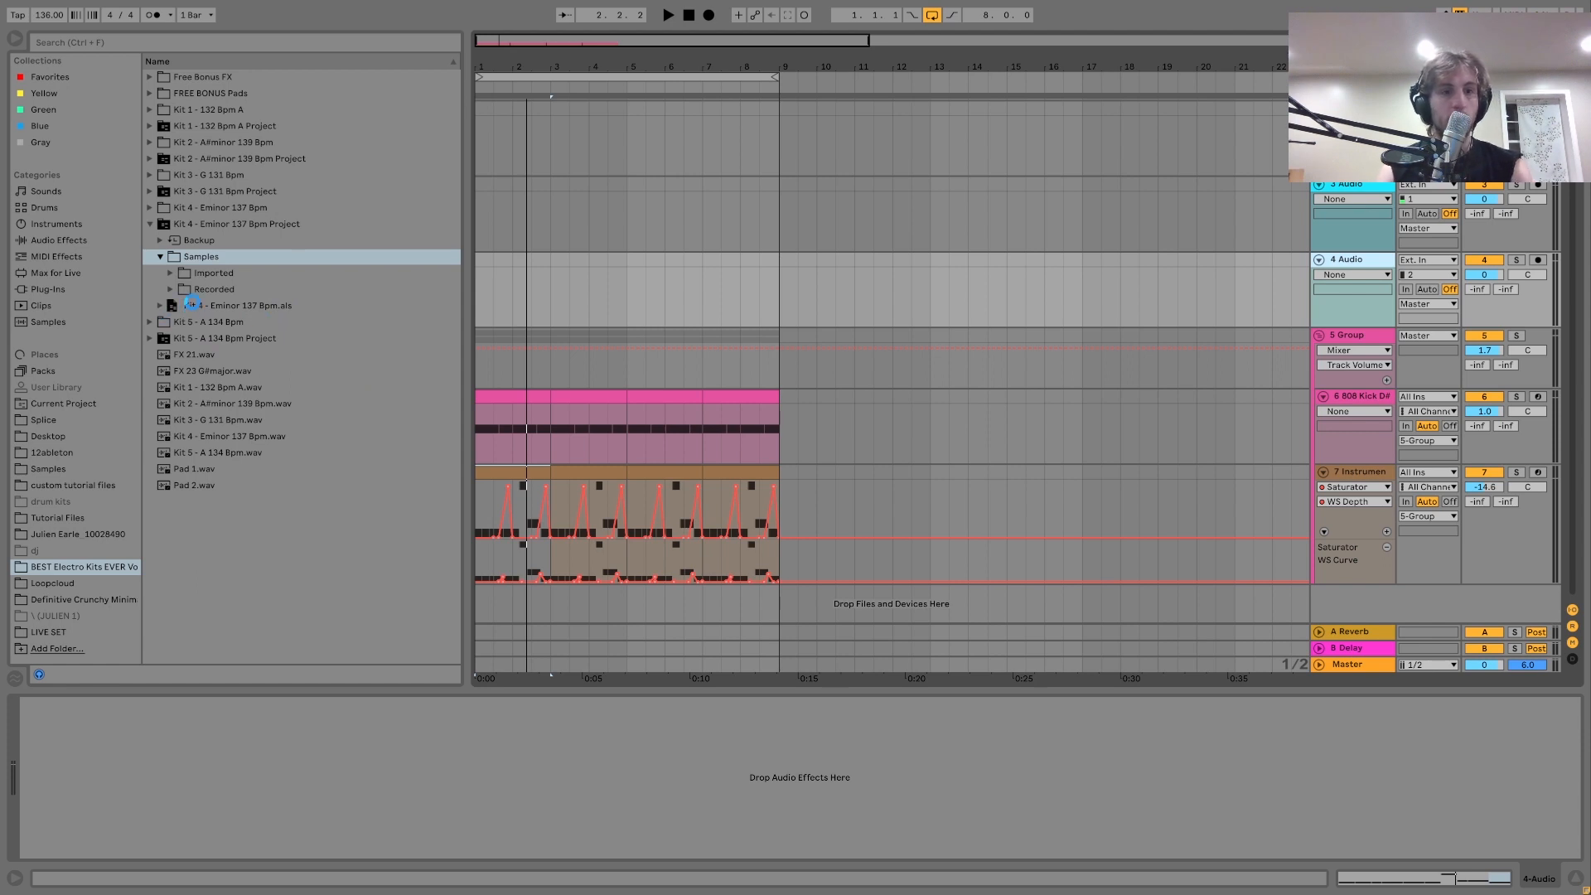
click(191, 304)
click(212, 339)
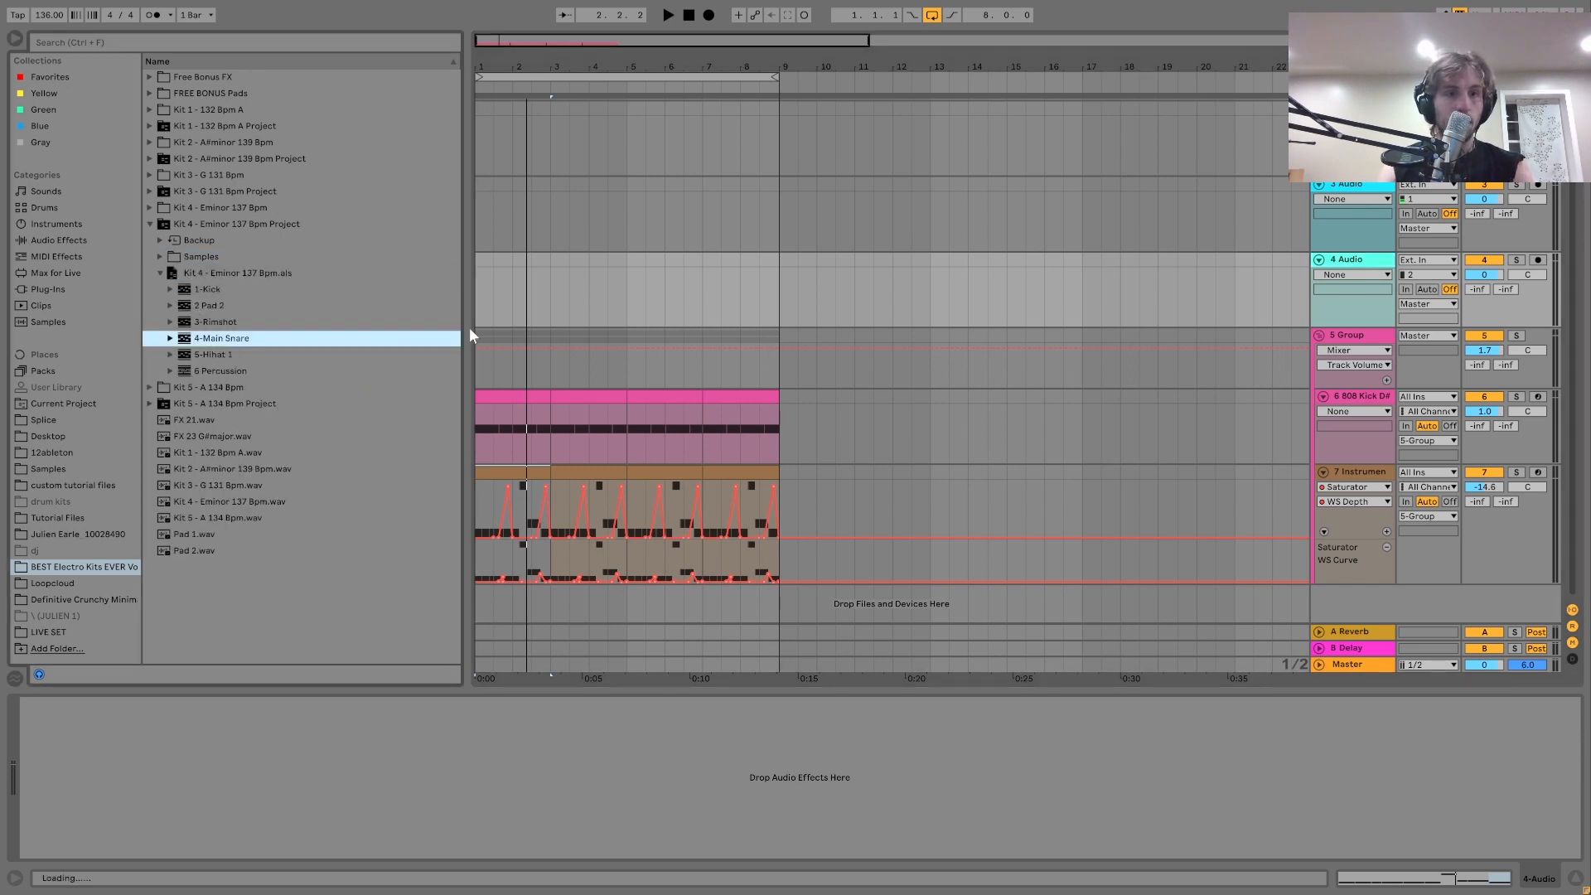
drag(523, 330, 537, 330)
key(space)
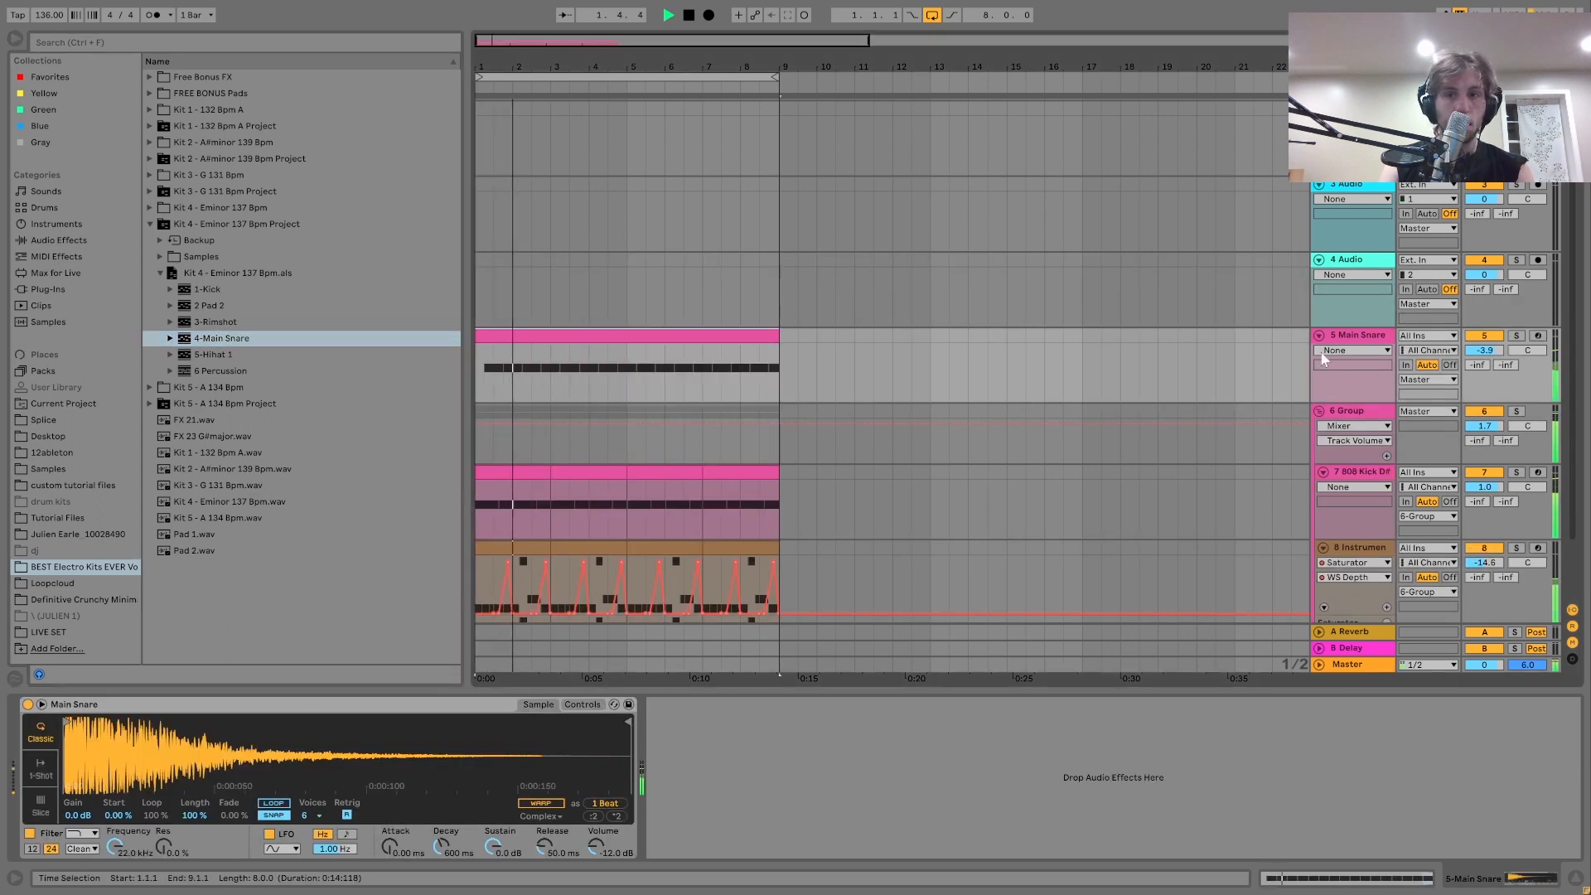
Set the Main Snare track's volume to -2.3 dB while auditioning it against the kick group.
click(1485, 350)
drag(1483, 351, 1490, 349)
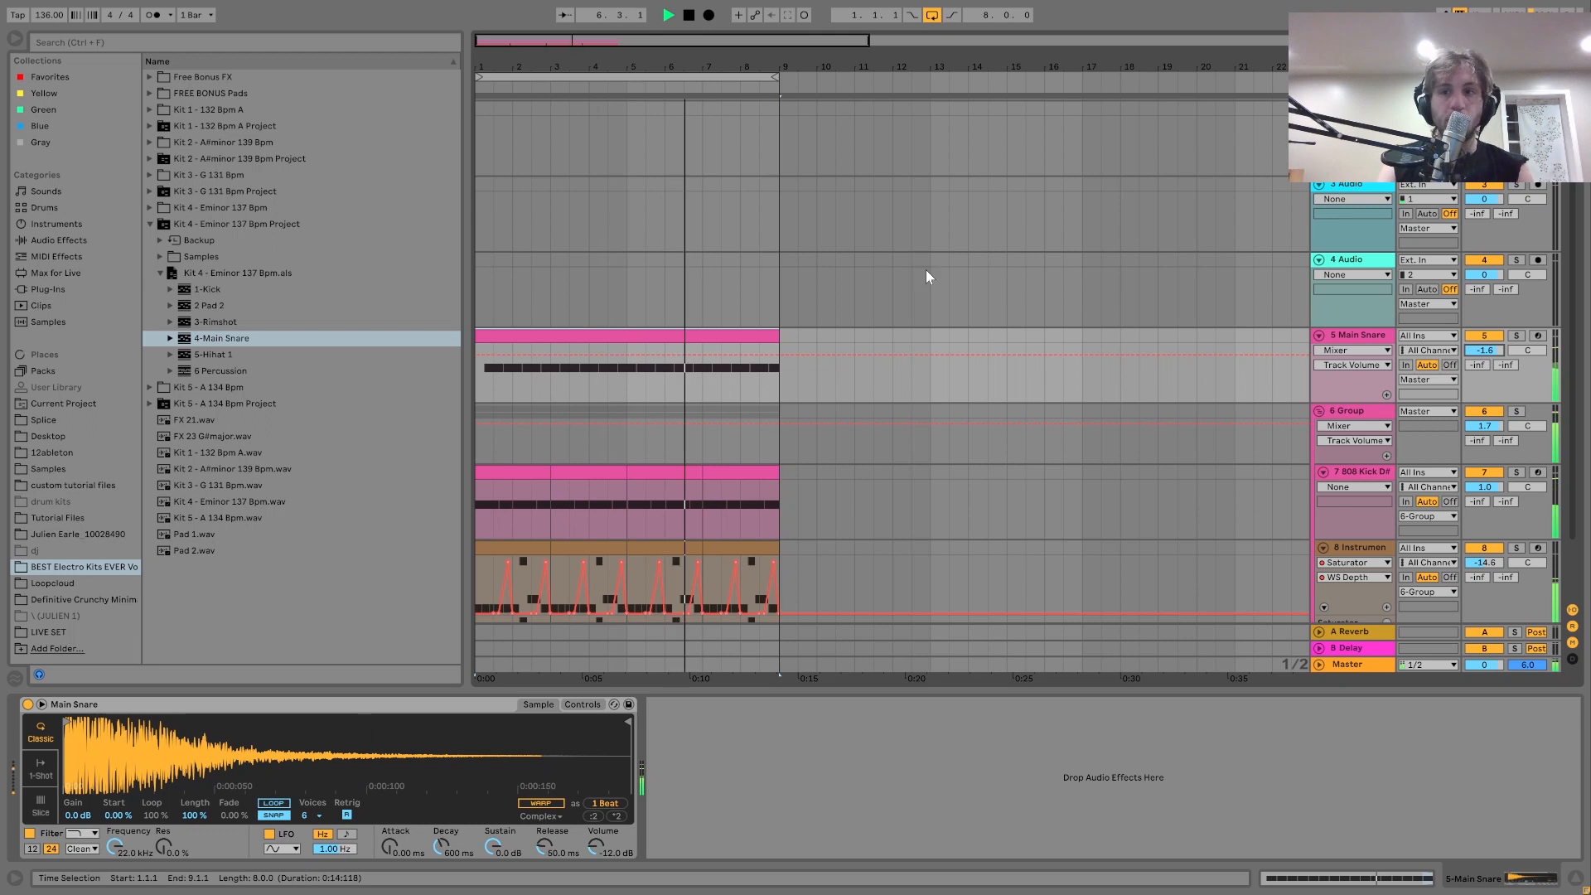
key(space)
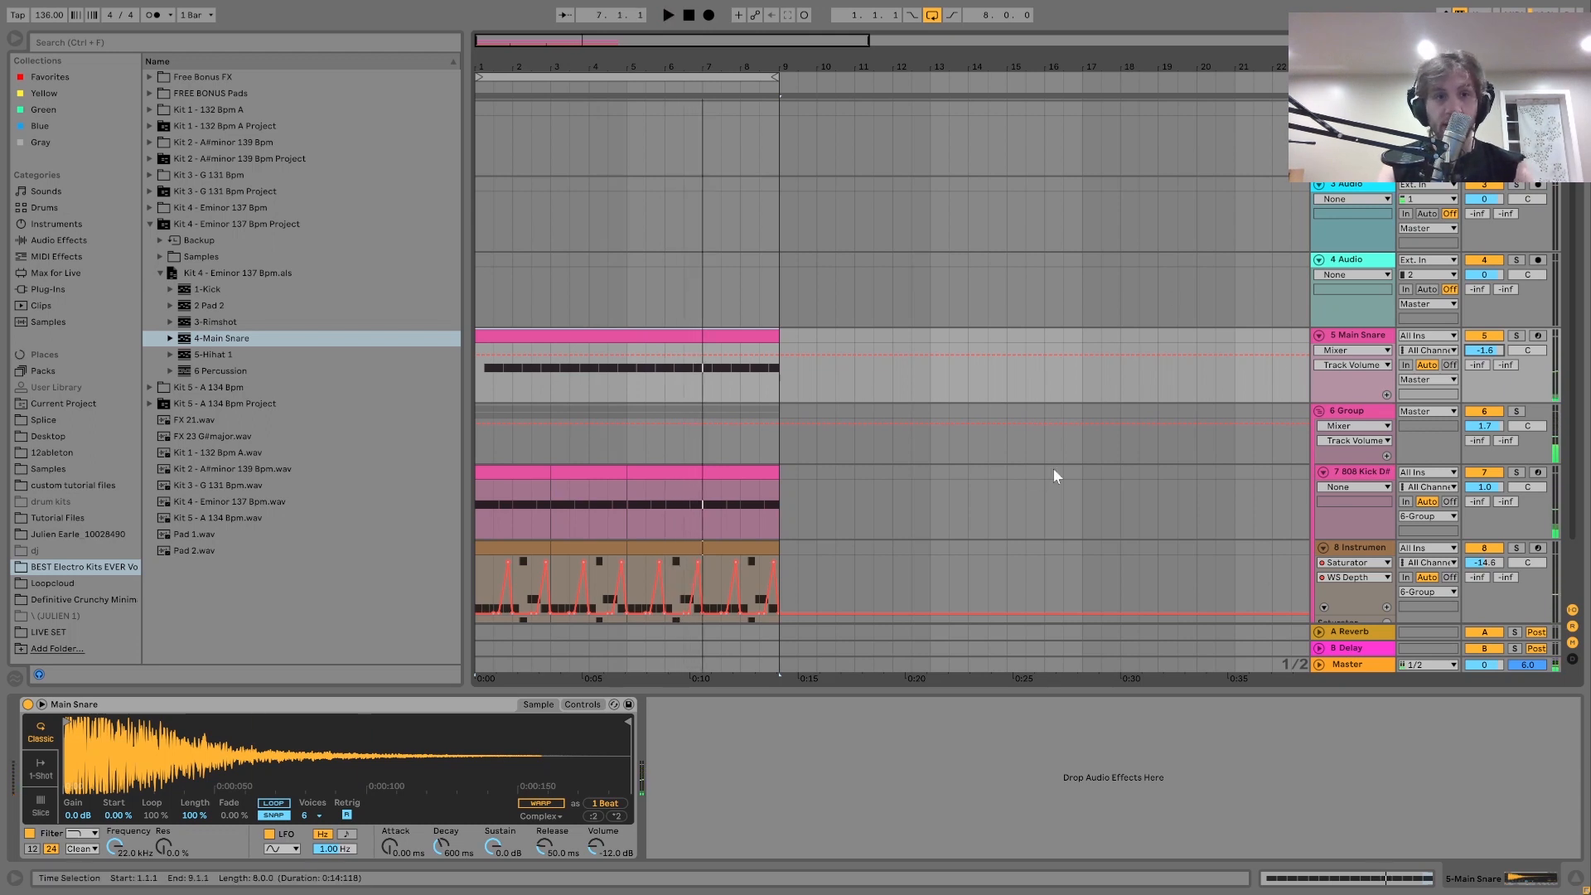
key(space)
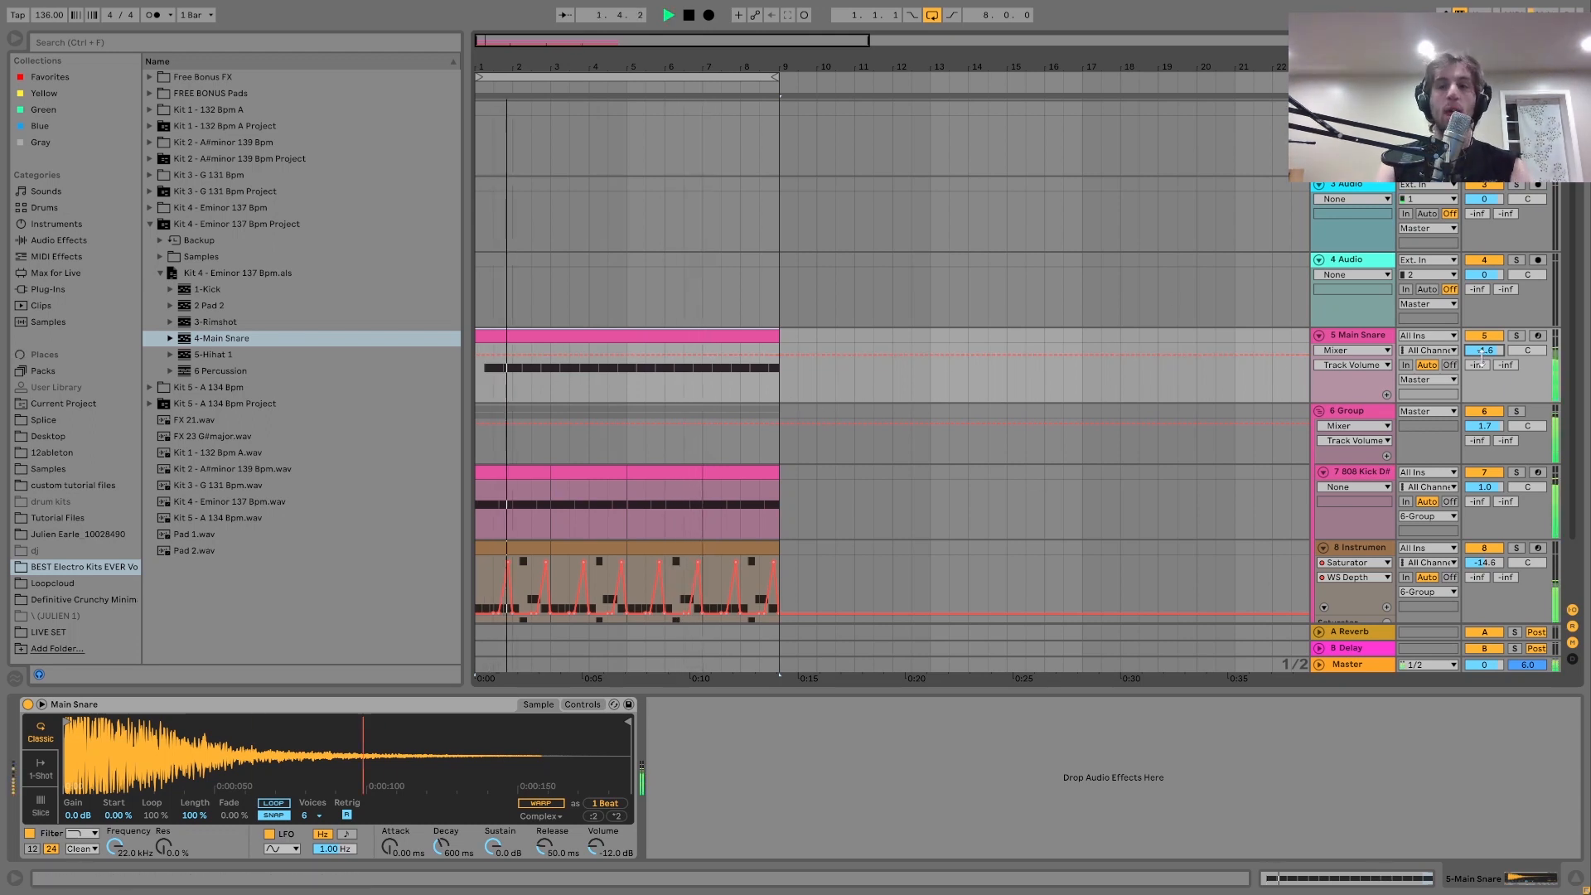
drag(1484, 351, 1485, 356)
key(space)
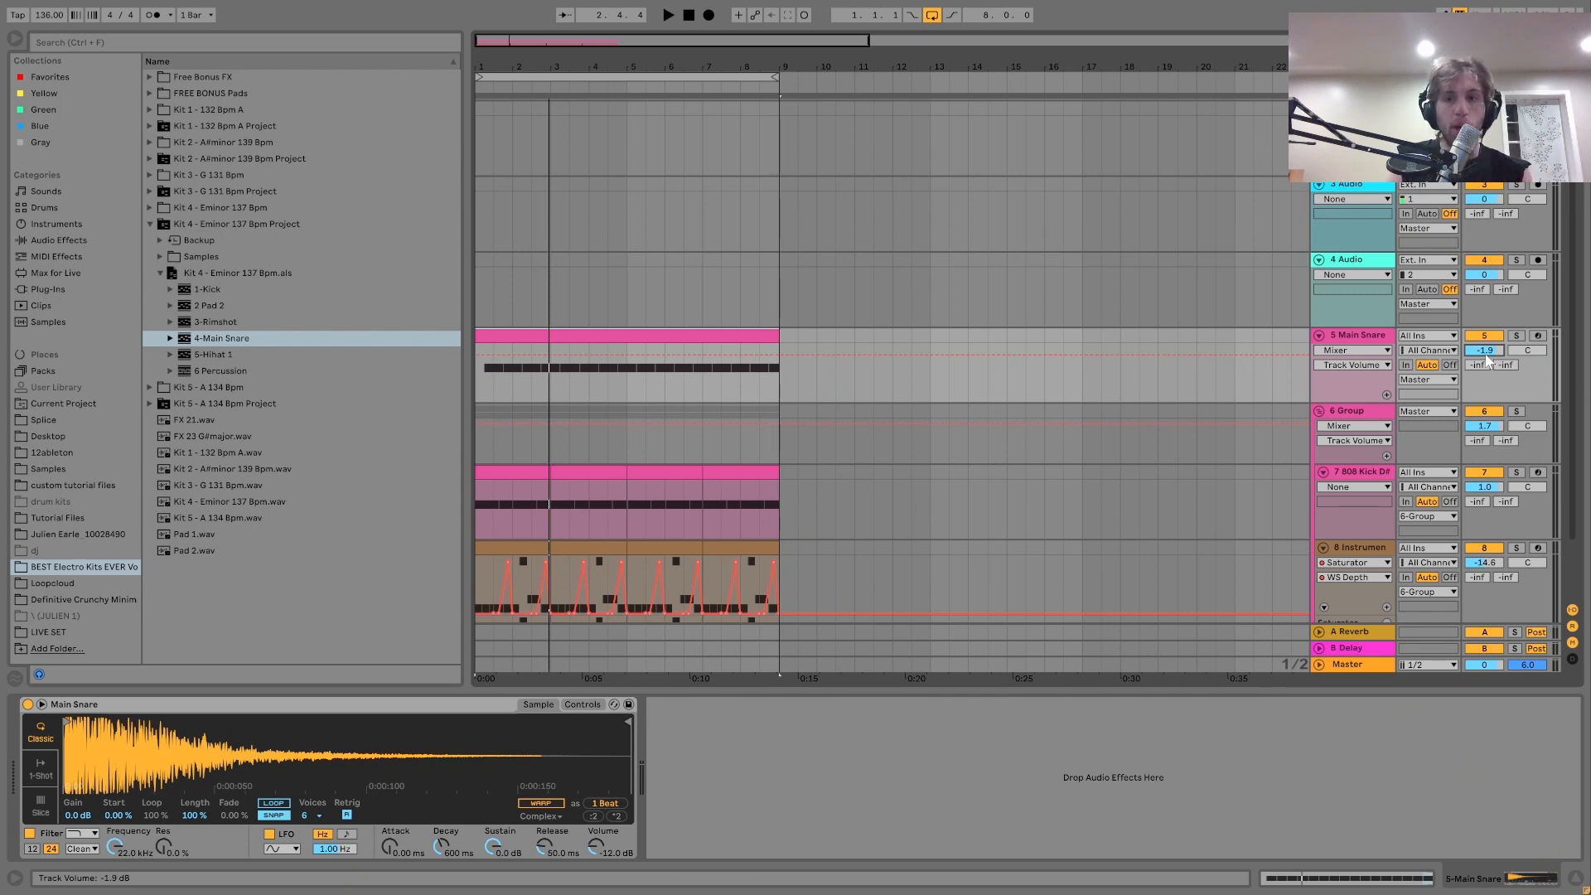
key(space)
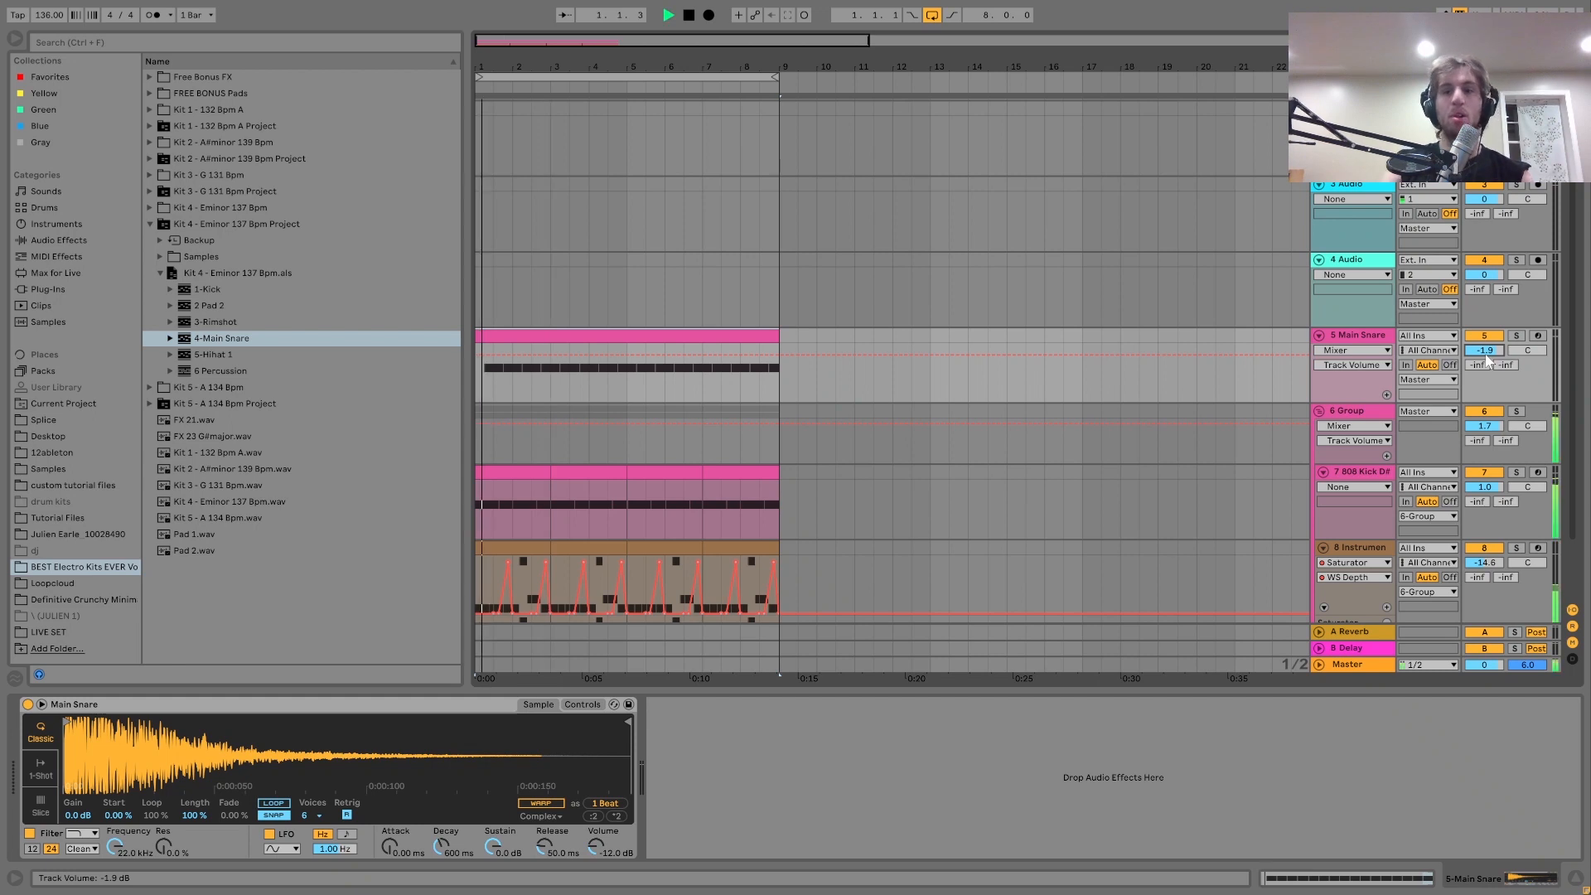
drag(1483, 351, 1483, 357)
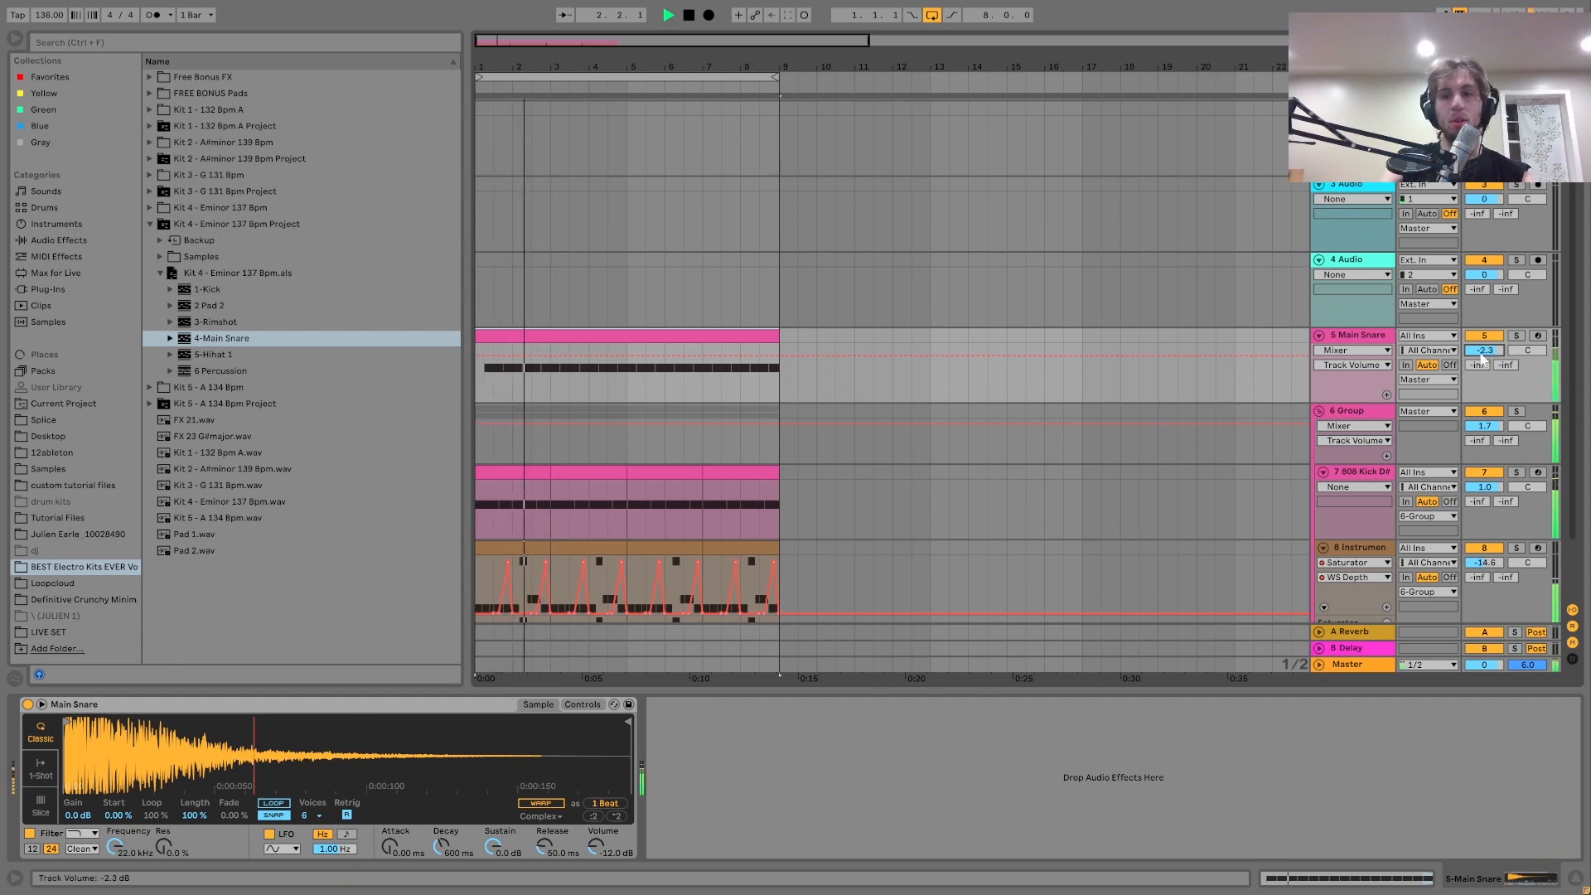
click(1370, 336)
key(space)
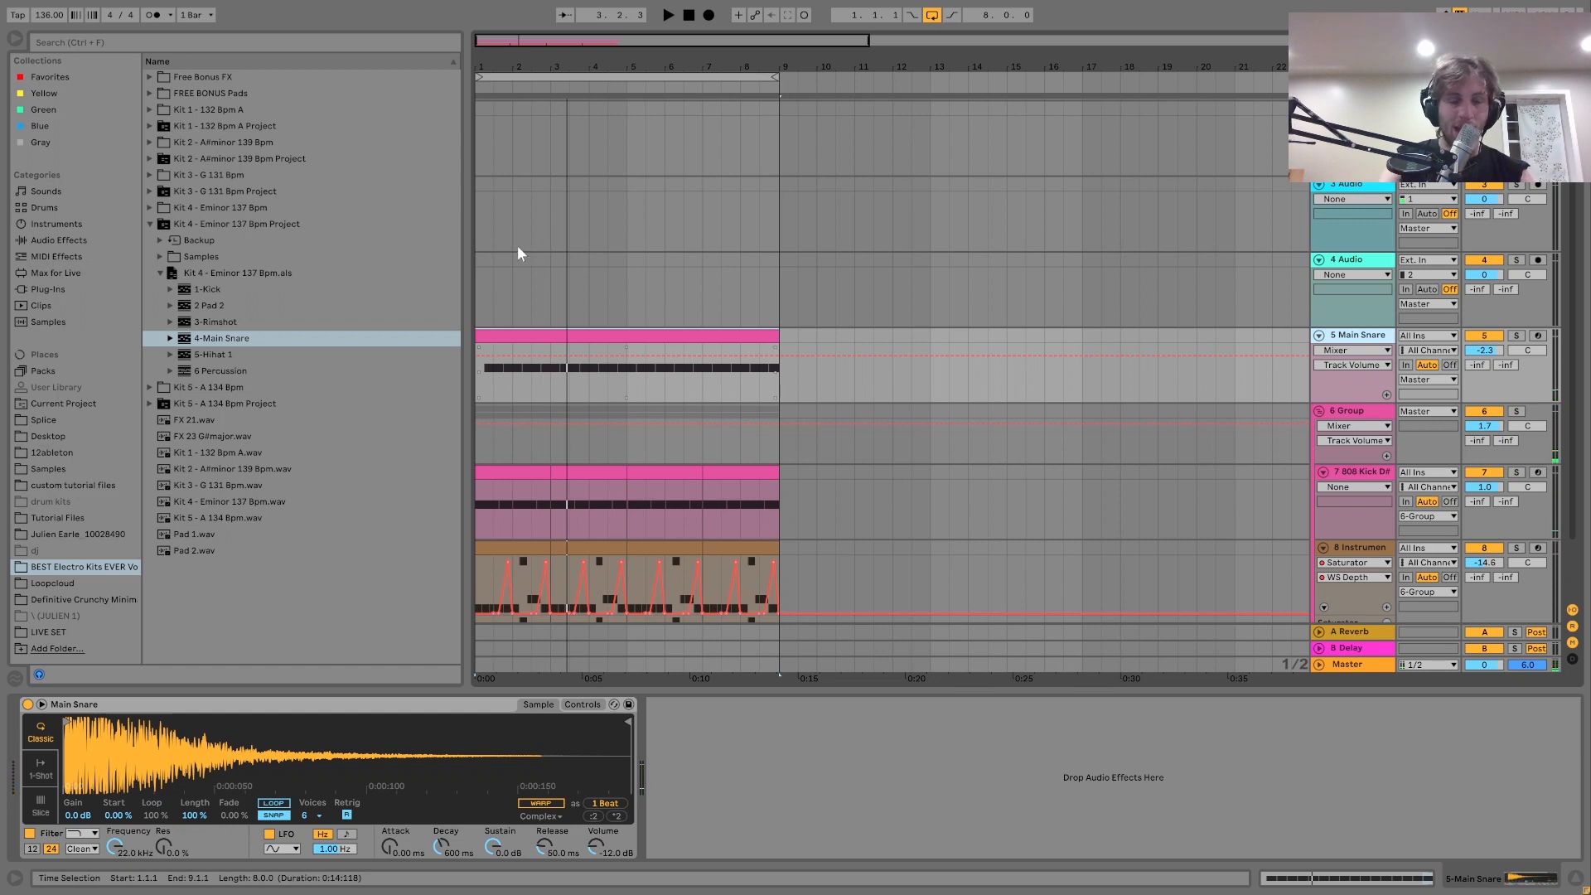
key(space)
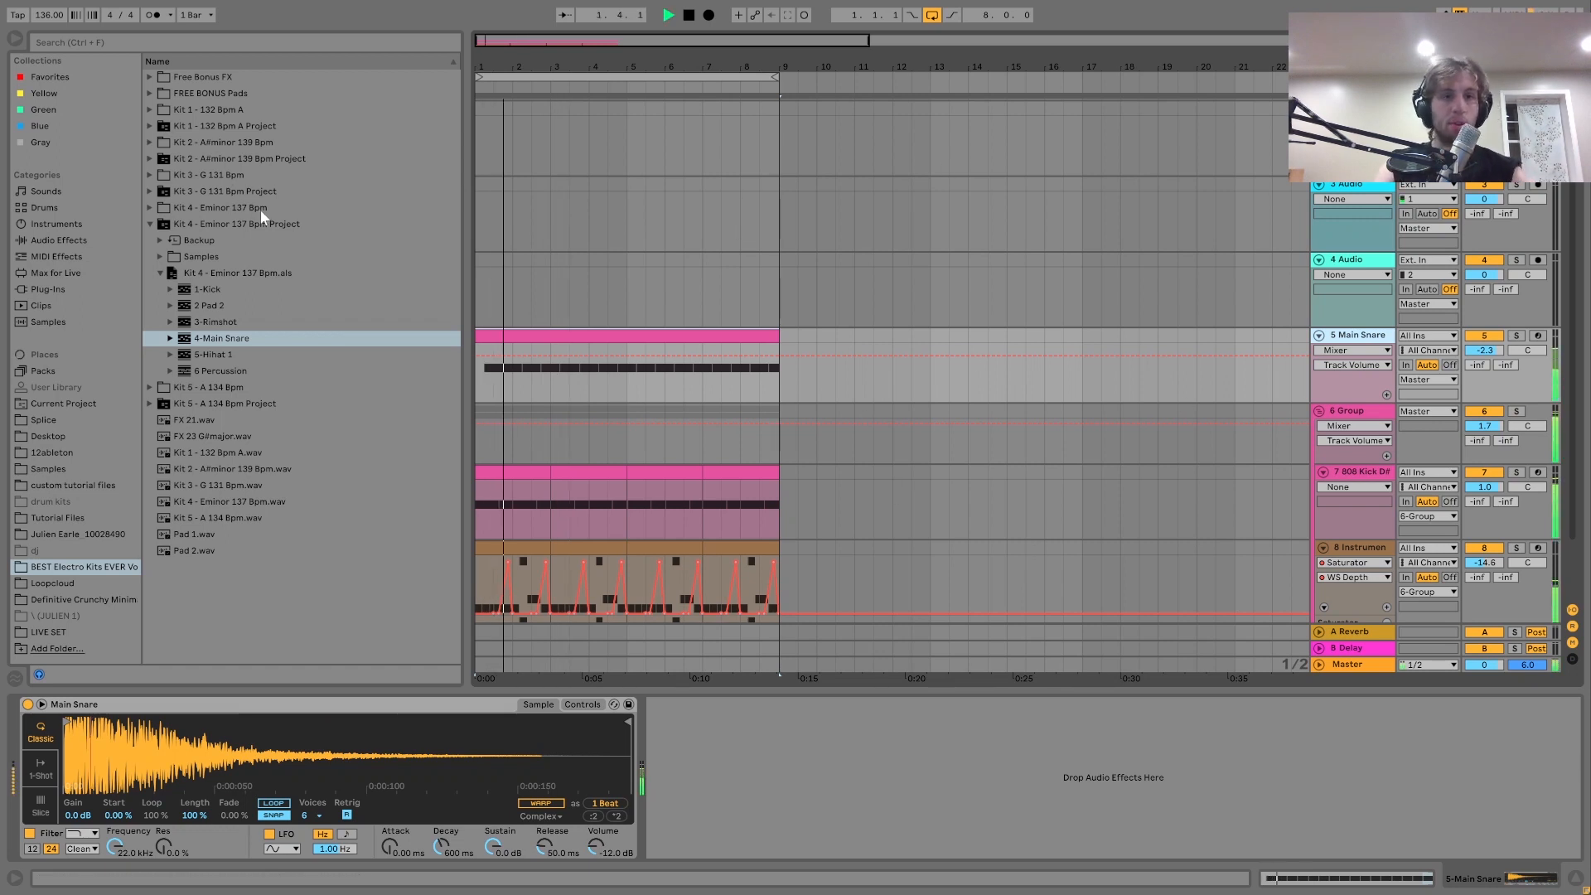
key(space)
Load the 11-Instrument Rack track from the Kit 1 - 132 Bpm A project above Main Snare and listen to it soloed.
click(148, 125)
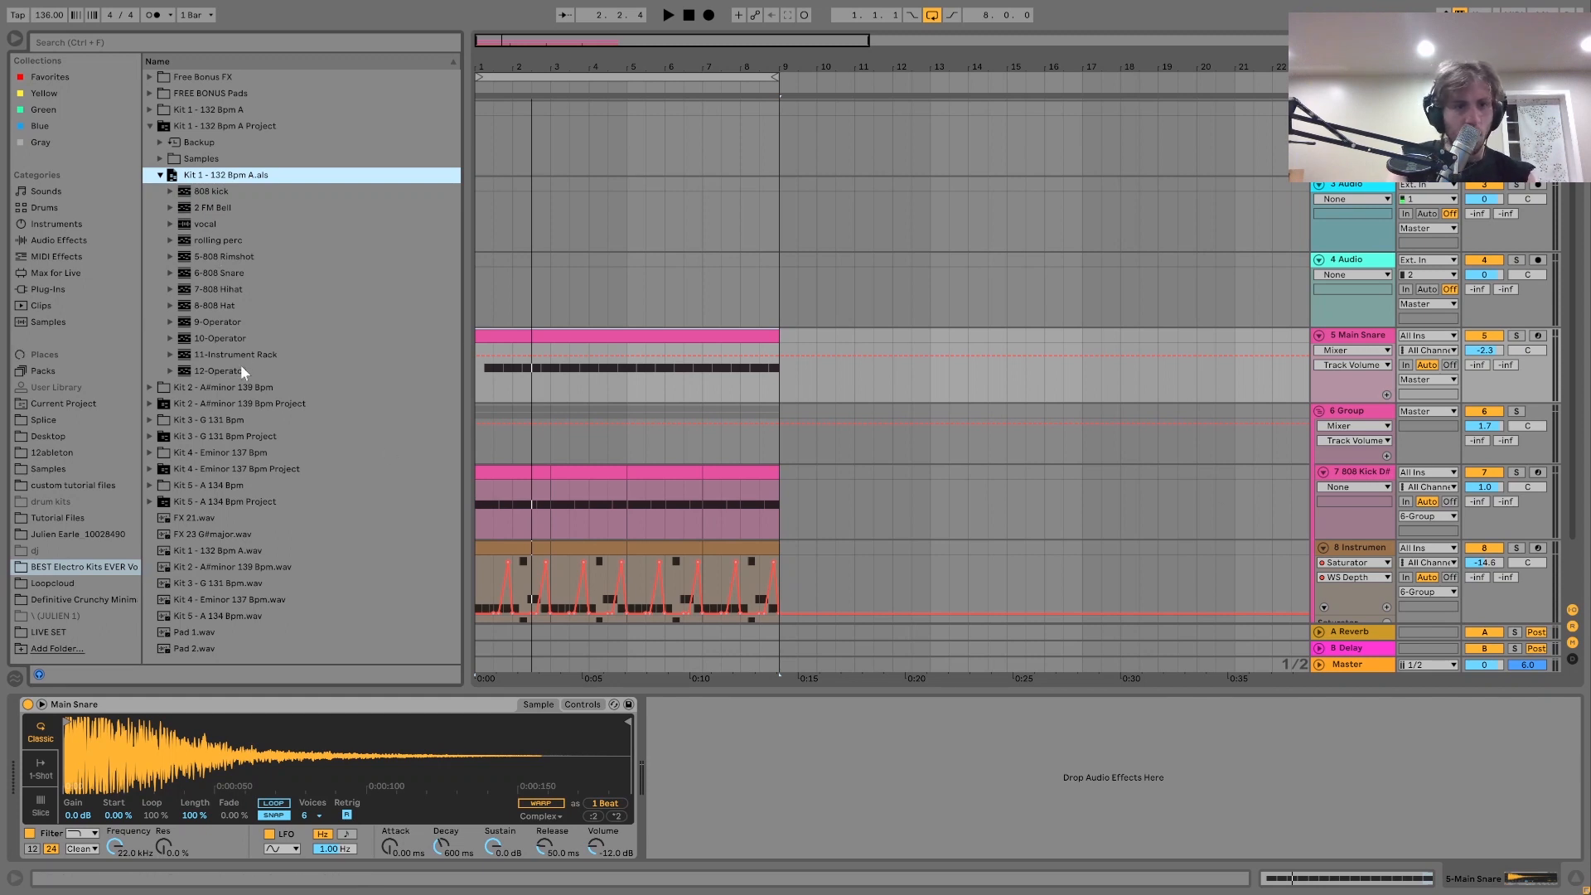
drag(214, 352, 552, 345)
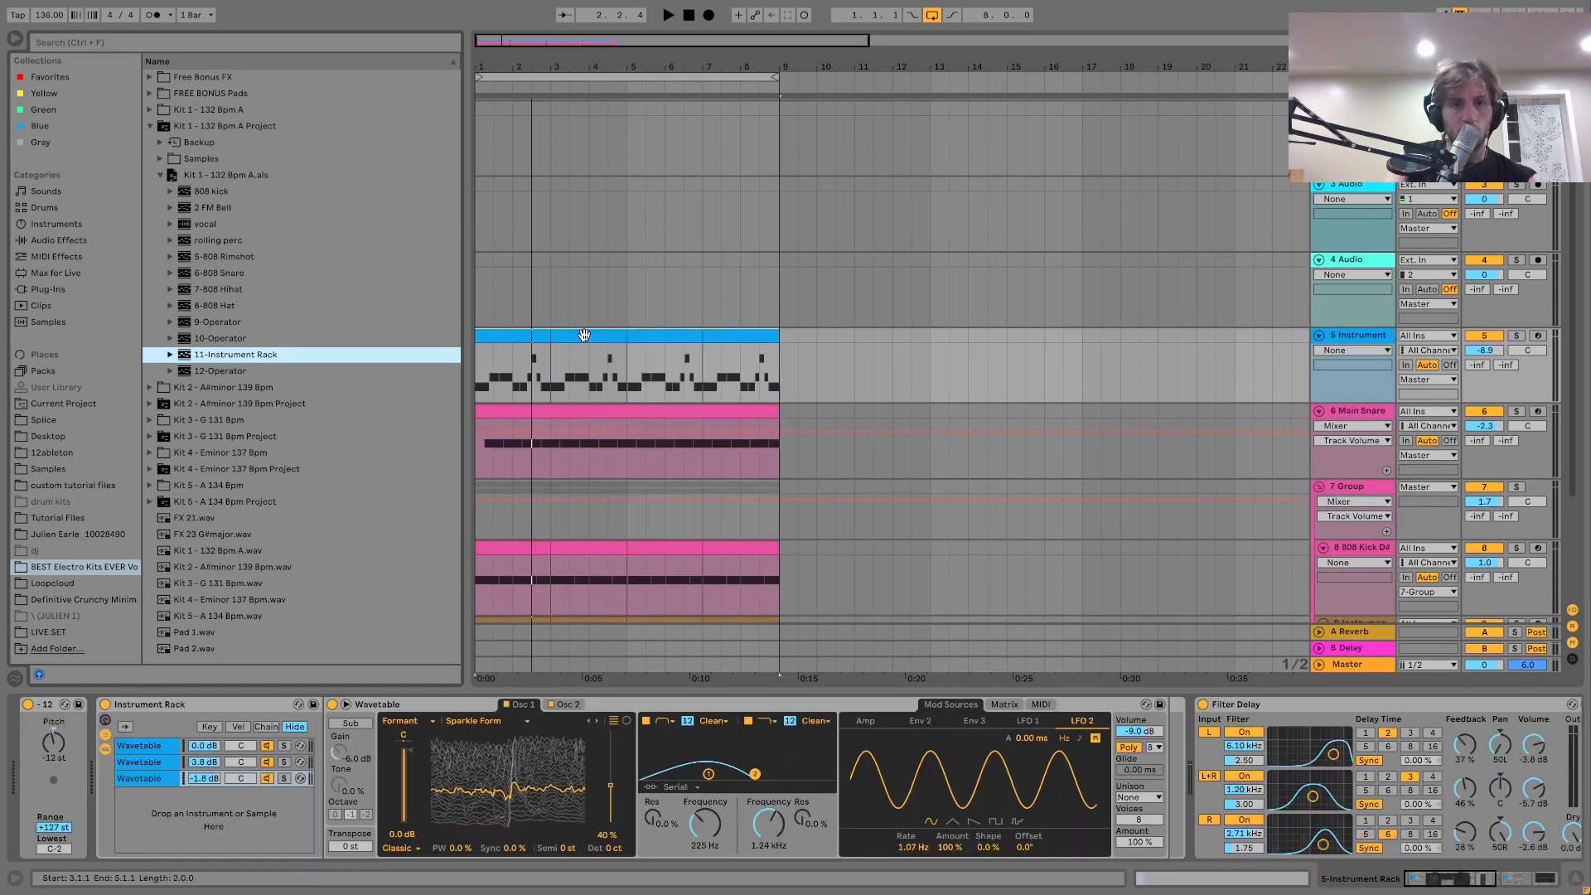
click(596, 331)
key(space)
click(1515, 335)
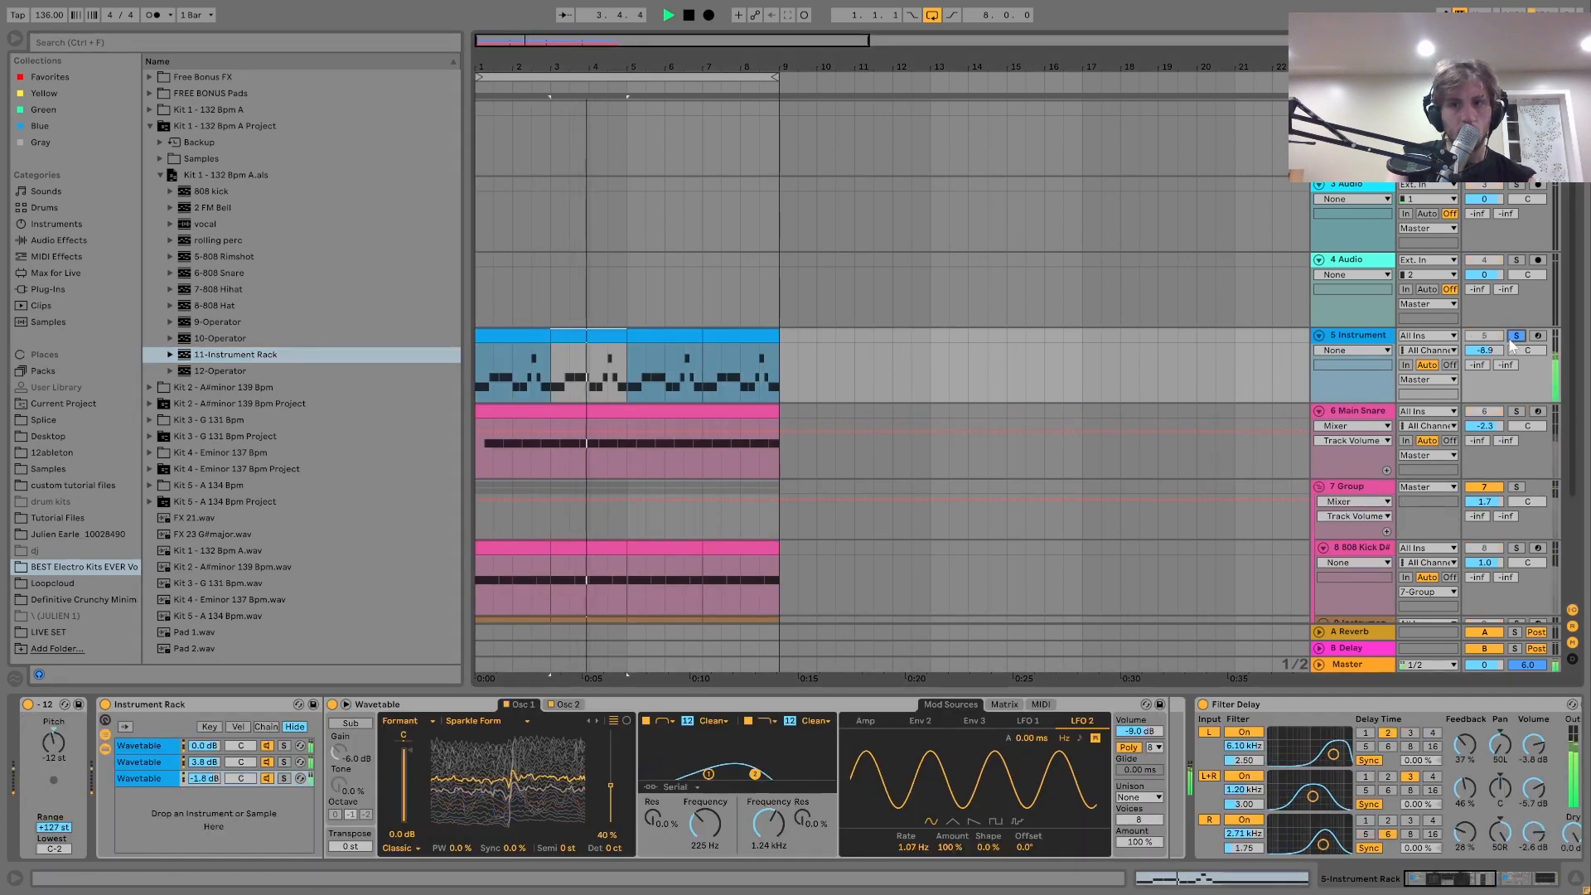
key(space)
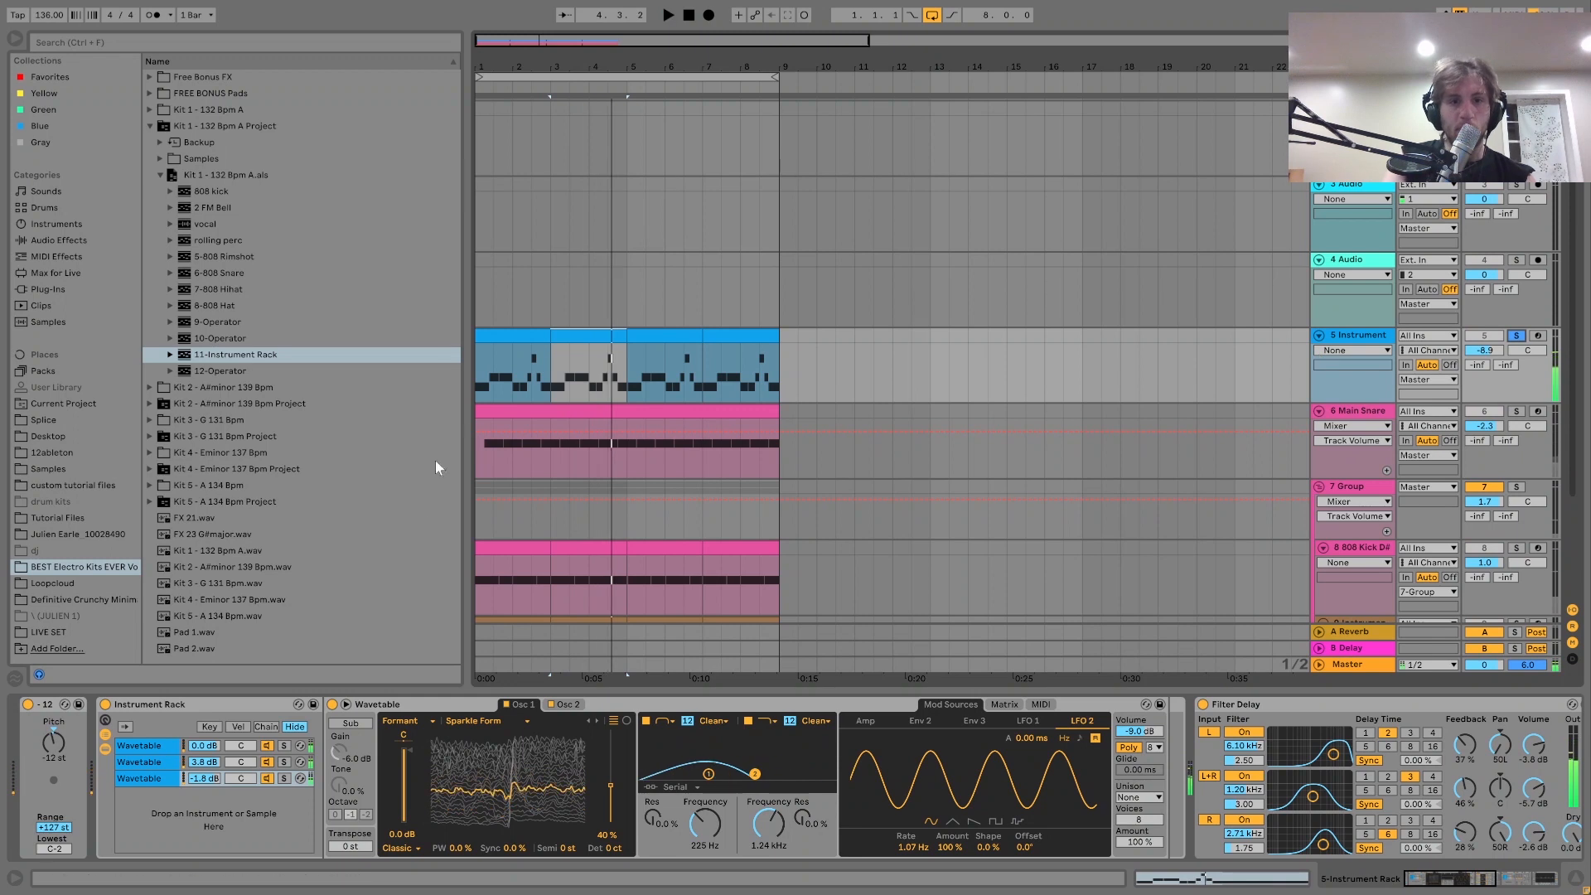
Transpose all notes in the new Instrument Rack track's first clip up six semitones, so its A1 root becomes D#2.
double_click(513, 341)
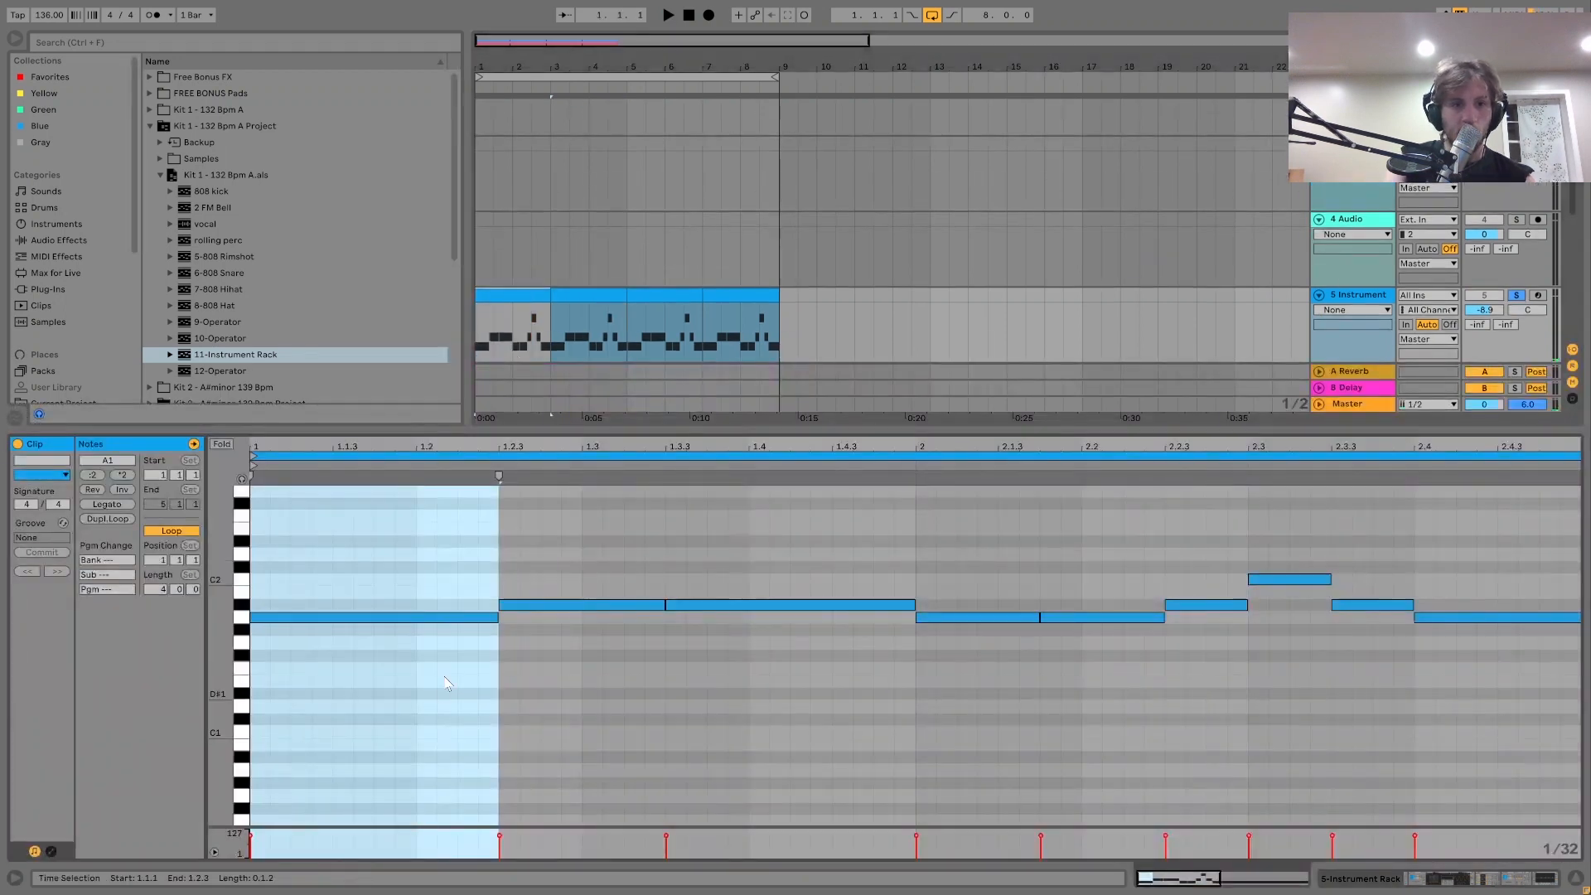
key(ctrl+a)
key(Up)
key(Up)
key(Up)
key(Up)
key(Up)
key(Up)
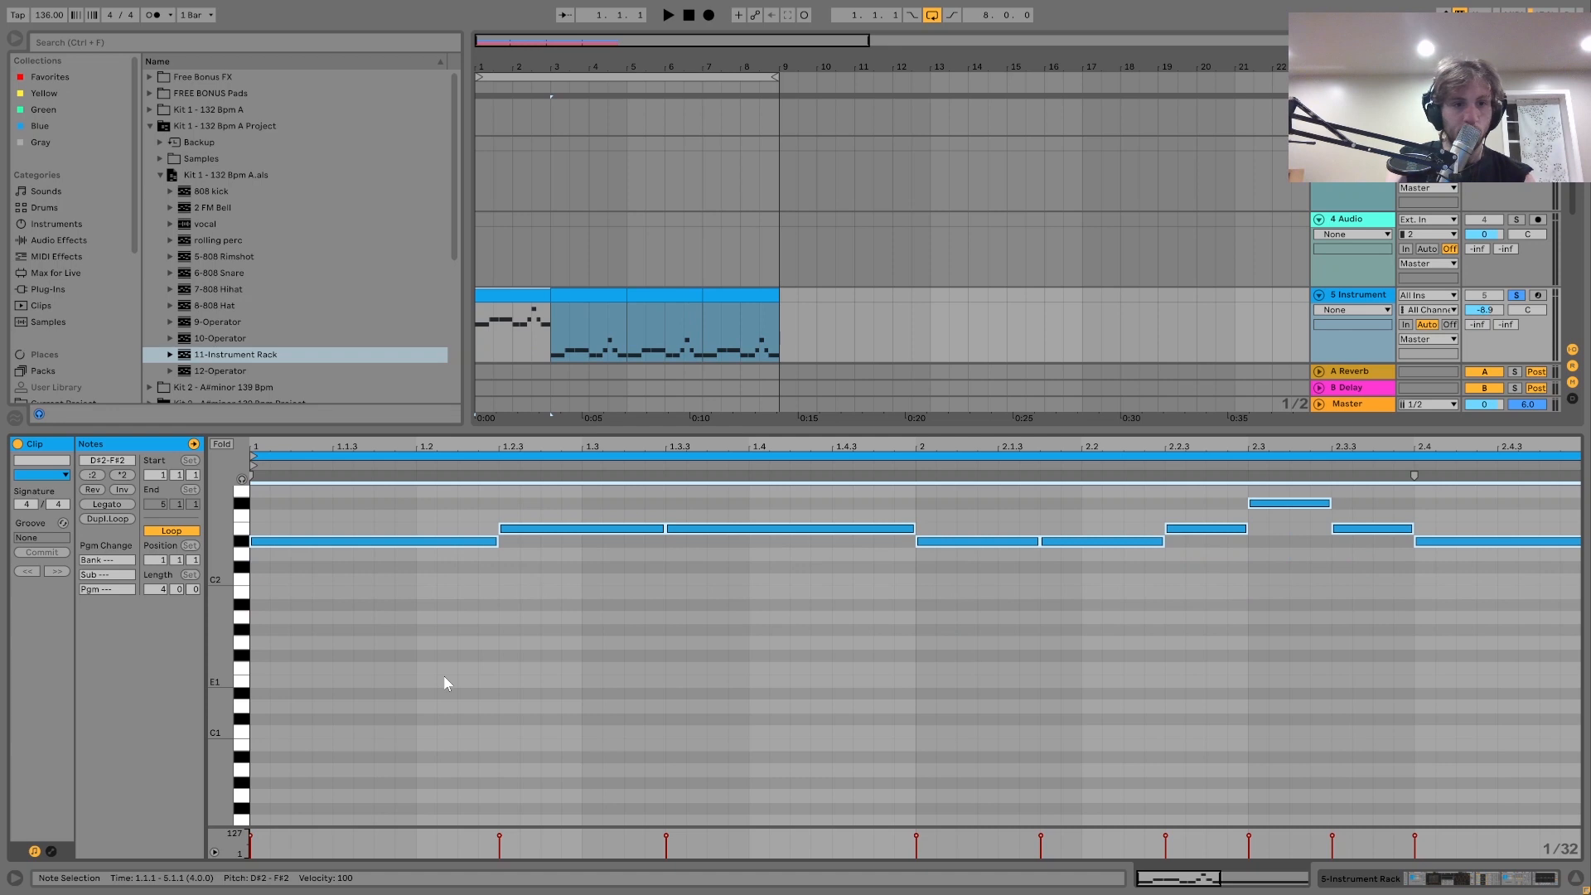
Duplicate the transposed first clip over the Instrument Rack track's following clips and play the soloed track from the start.
click(504, 293)
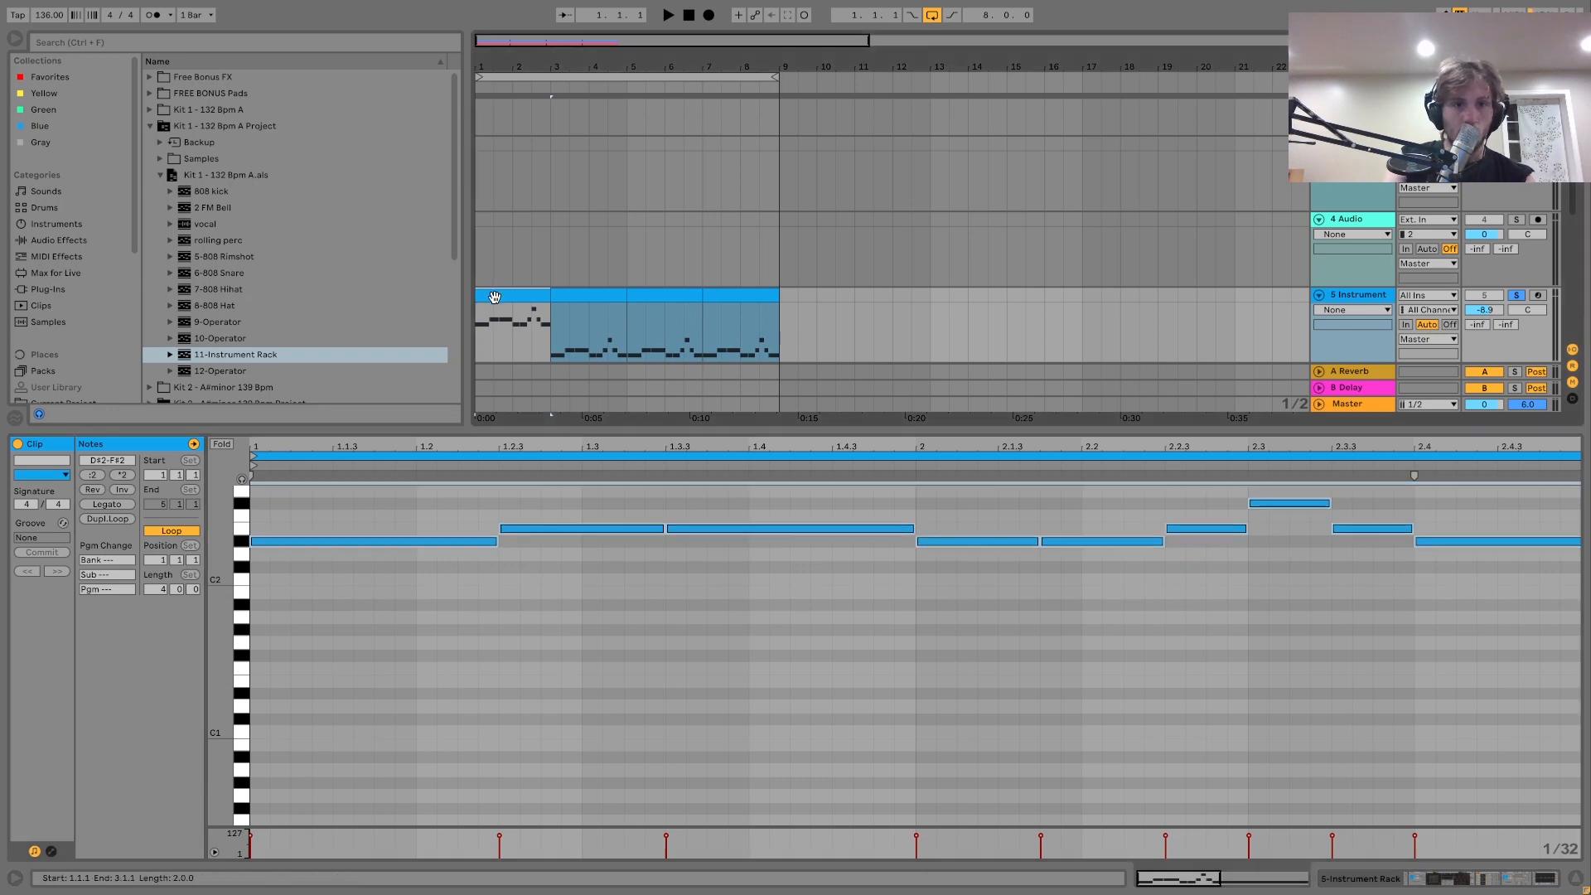
key(ctrl+d)
key(ctrl+d)
click(514, 294)
key(space)
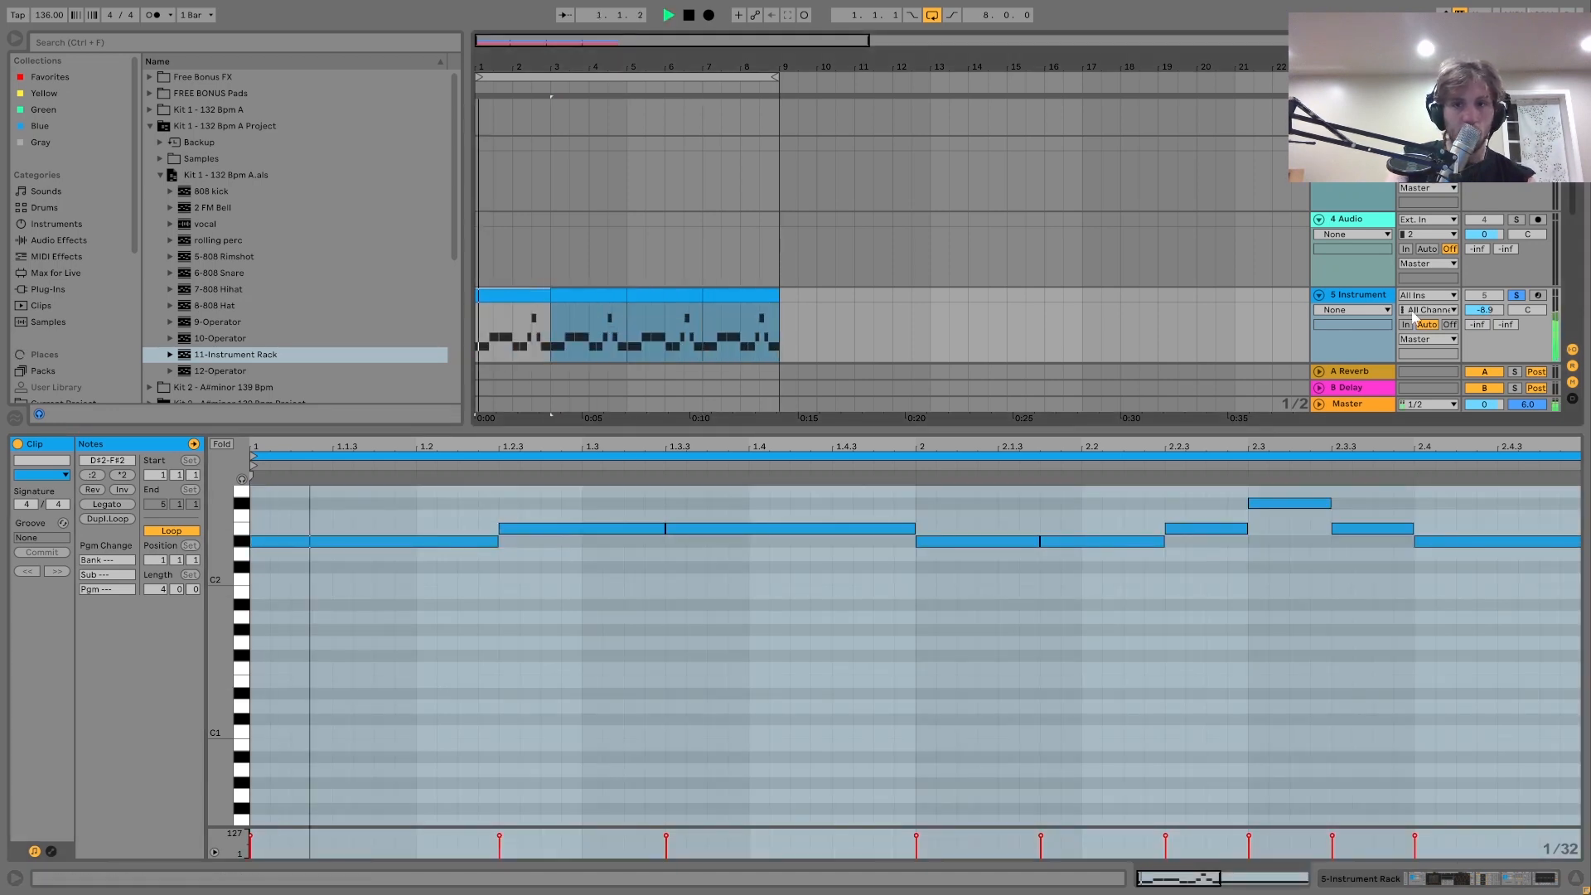
Add an Auto Filter to the end of the Instrument Rack track's device chain and switch it to high-pass.
click(1371, 300)
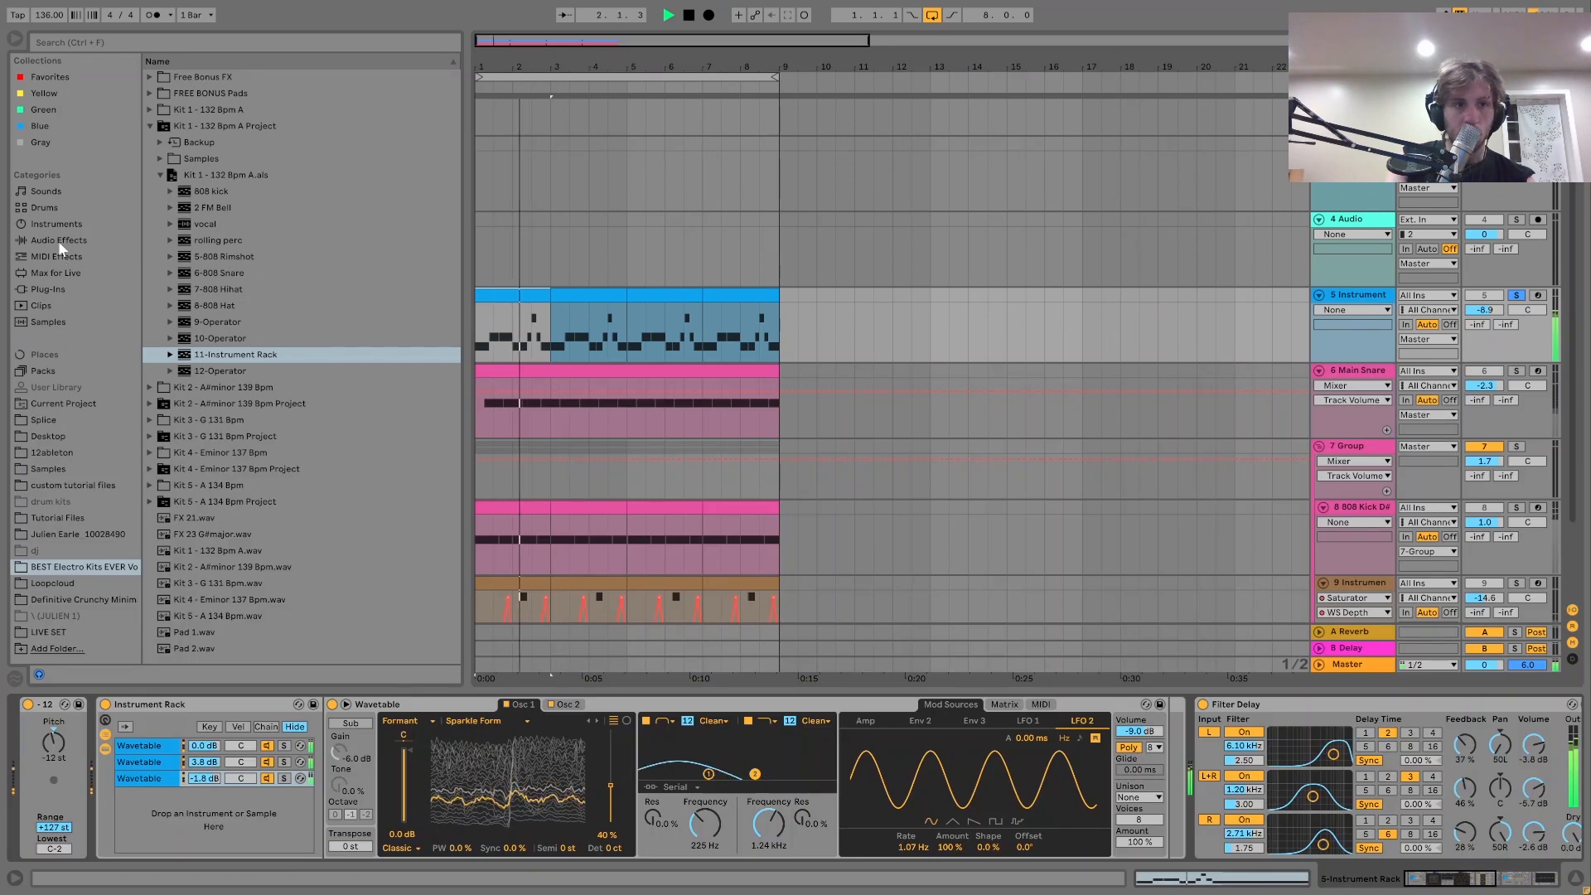
click(74, 240)
click(194, 111)
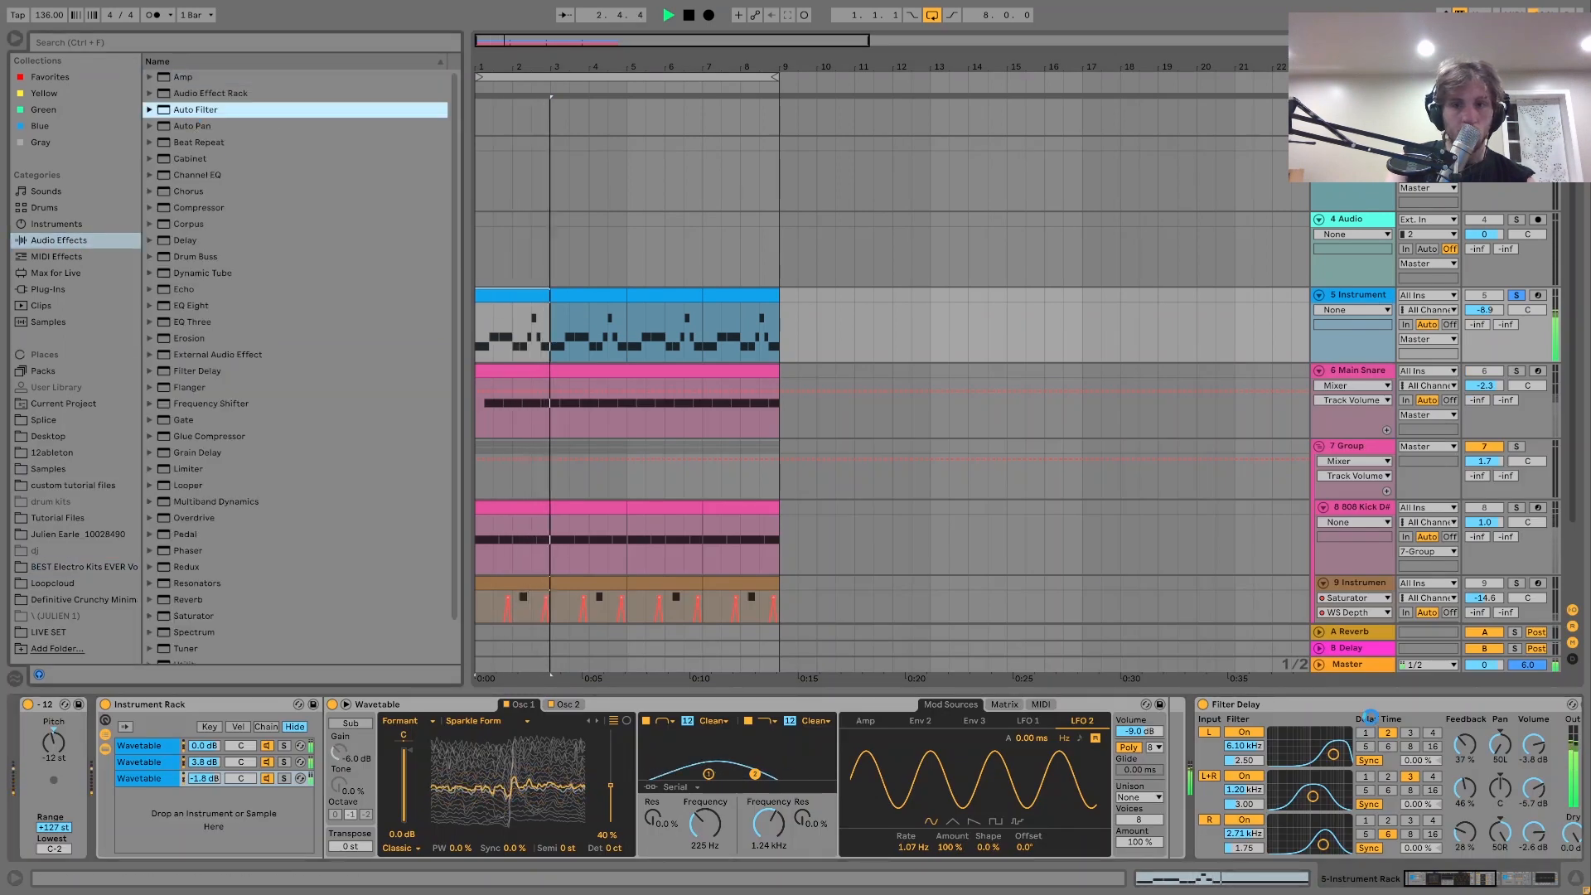
key(Return)
click(1305, 816)
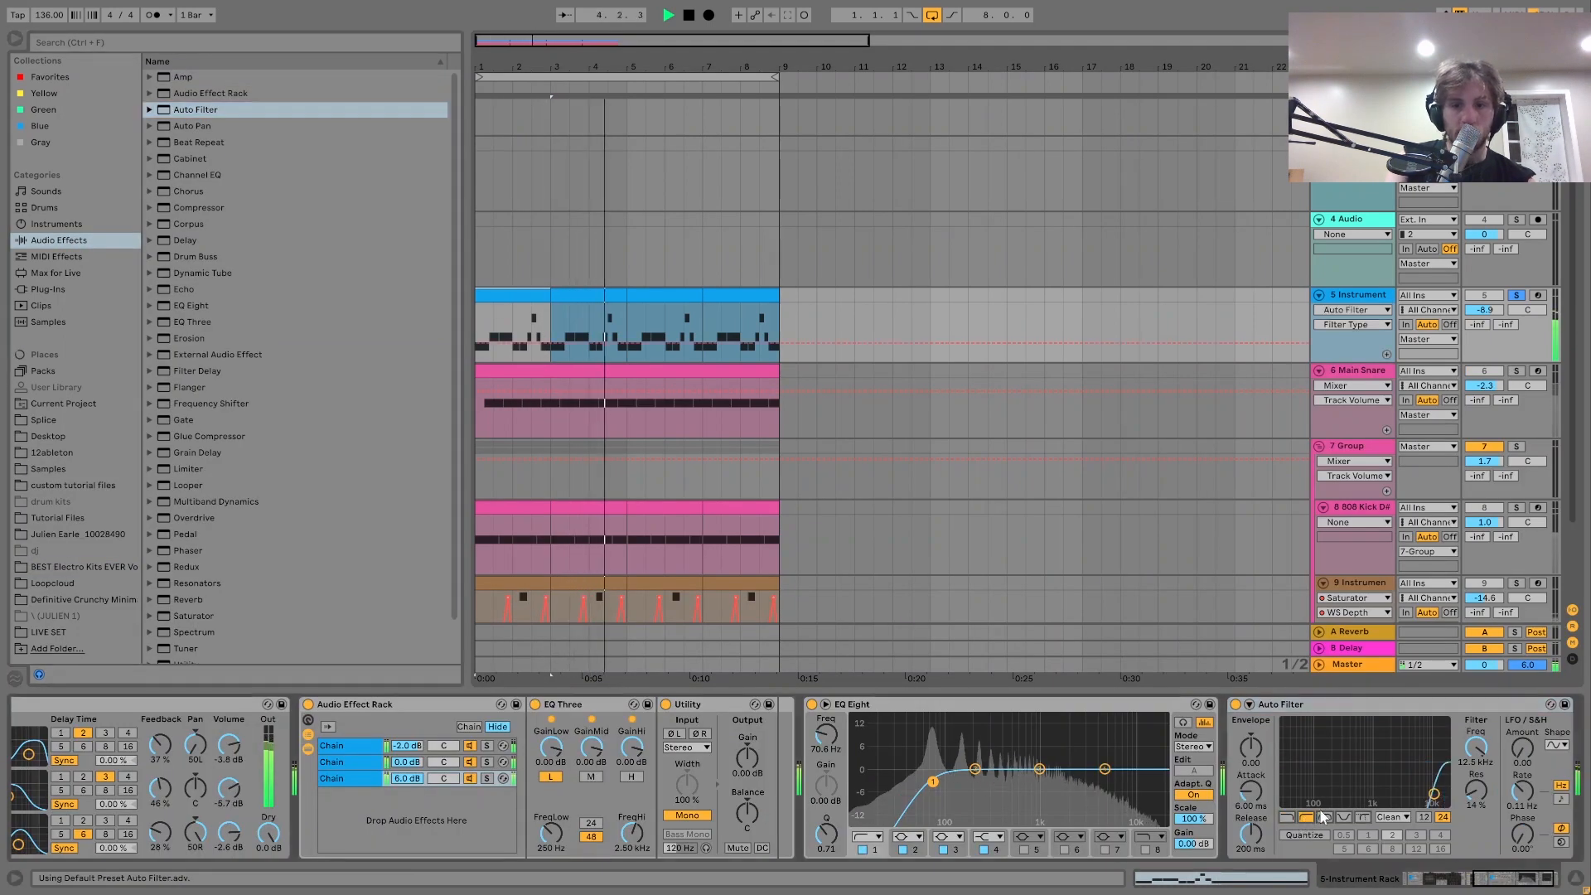
click(1319, 793)
key(space)
Play the soloed Instrument Rack track and examine the Wavetable devices in its first two chains.
double_click(510, 302)
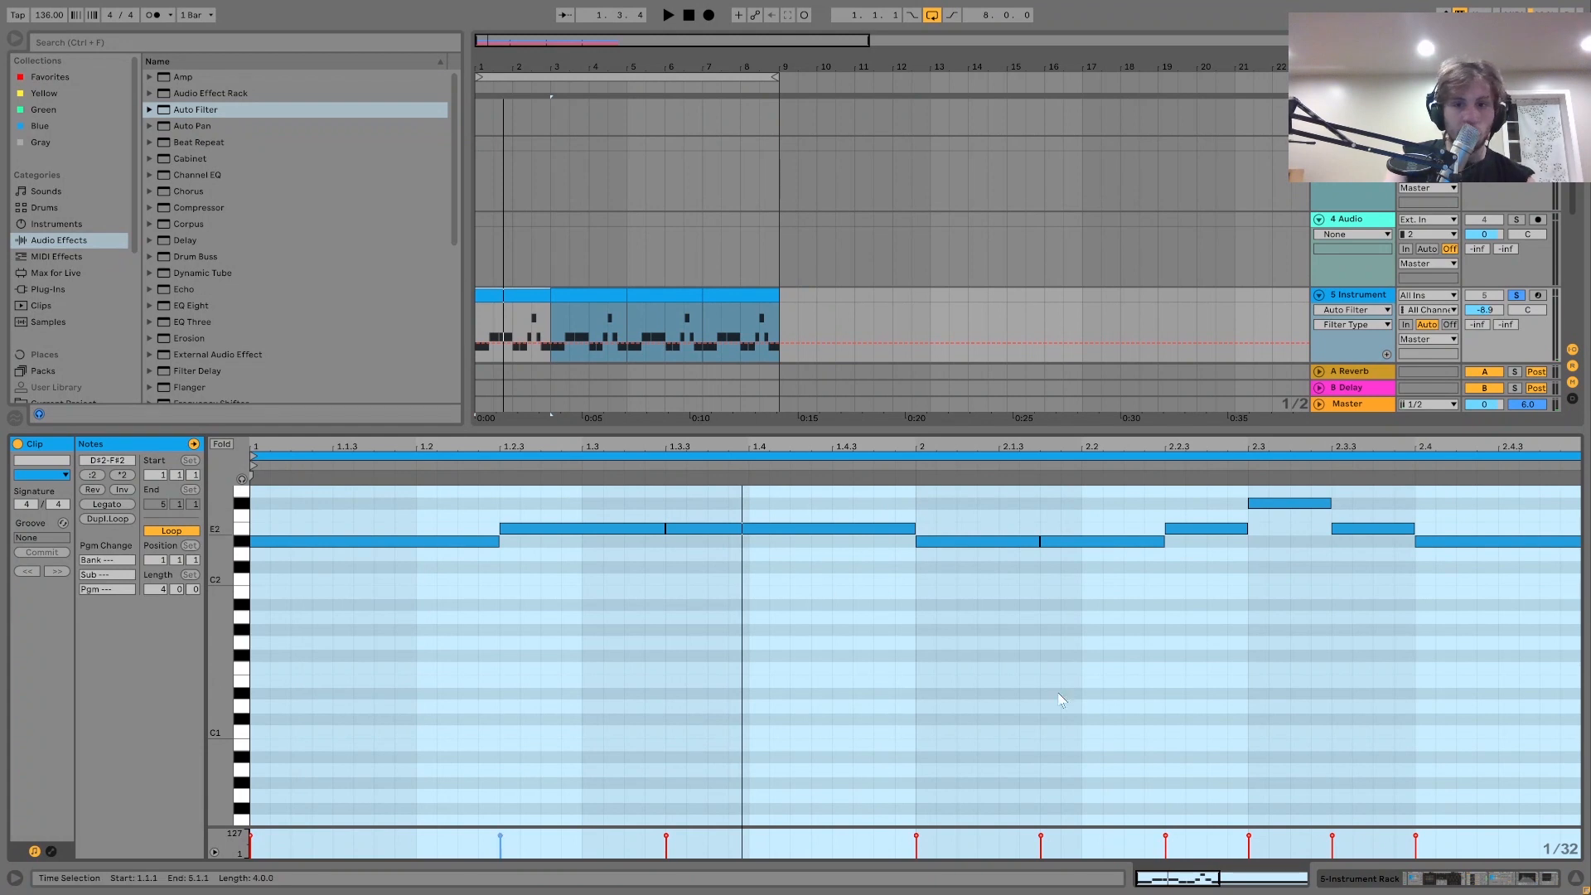
click(1450, 885)
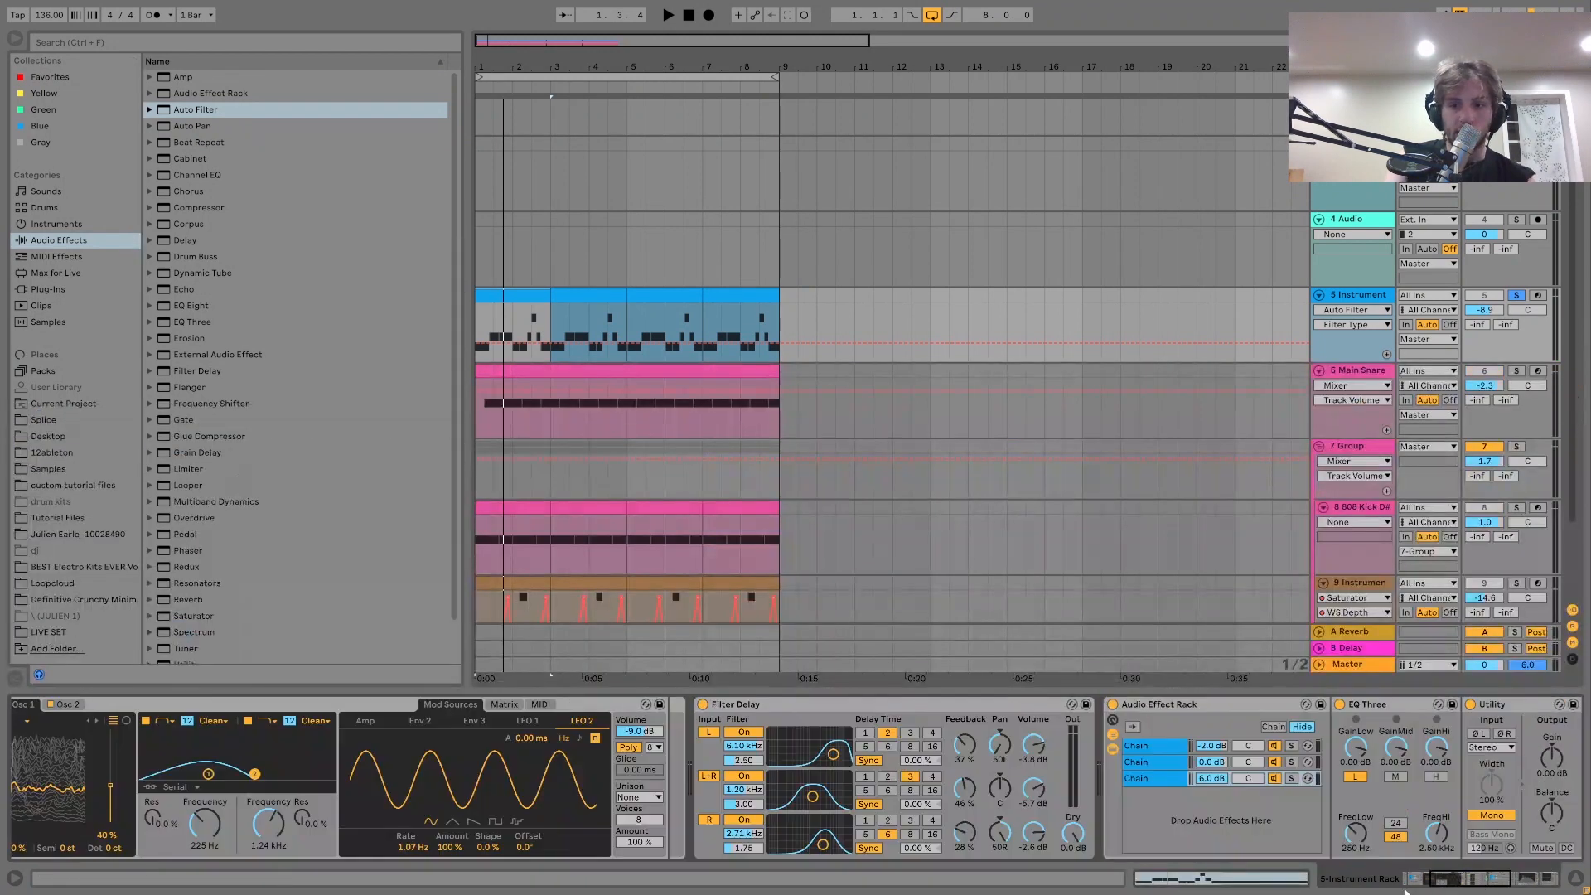
key(space)
click(157, 762)
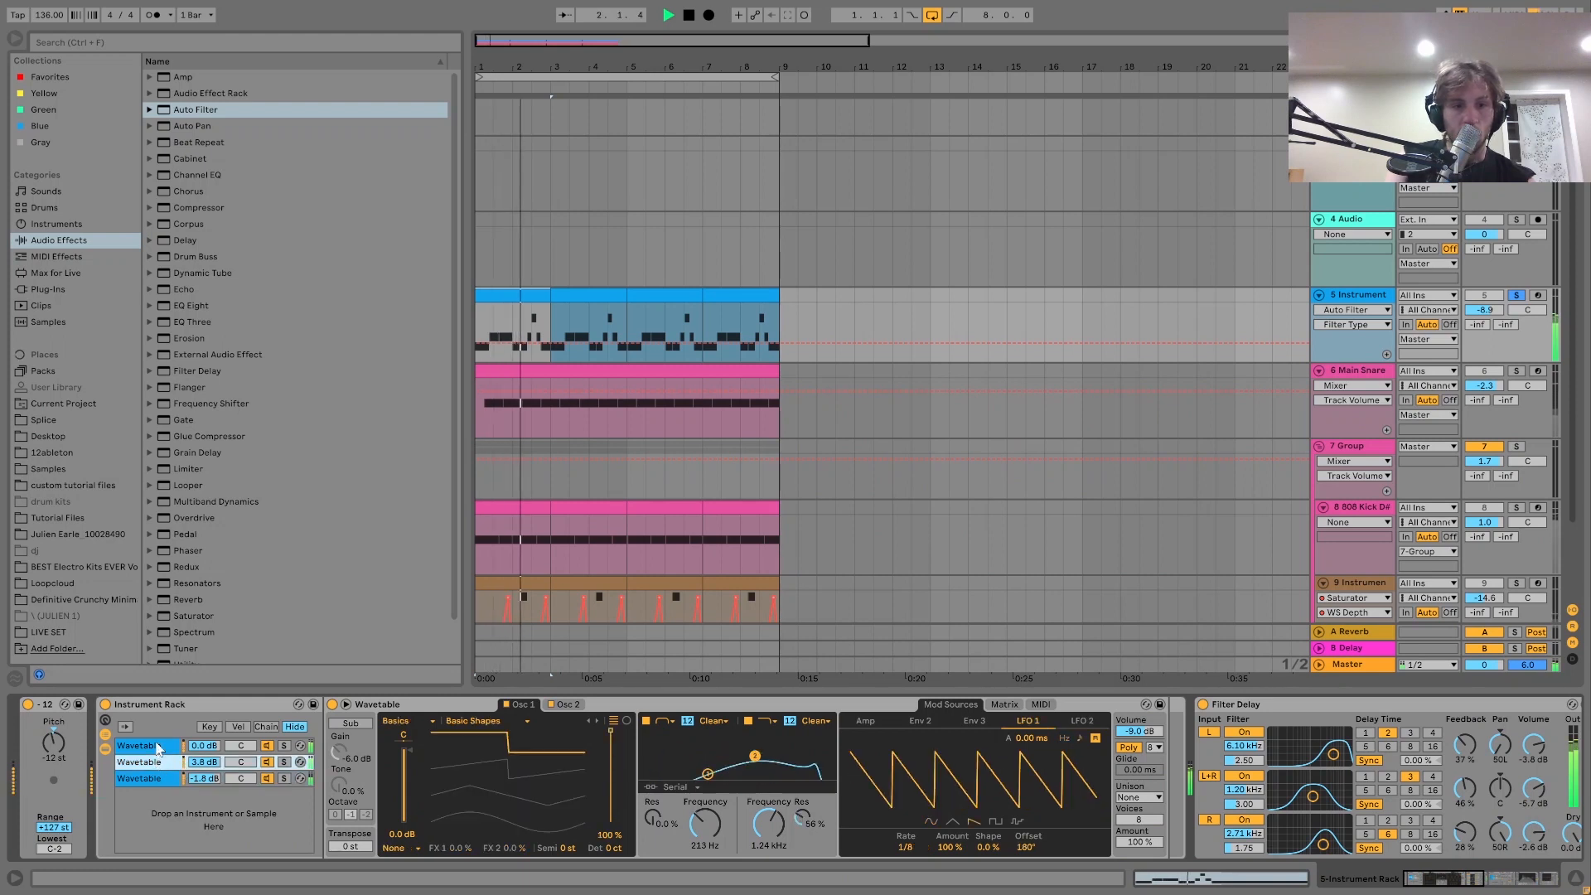
click(150, 746)
key(space)
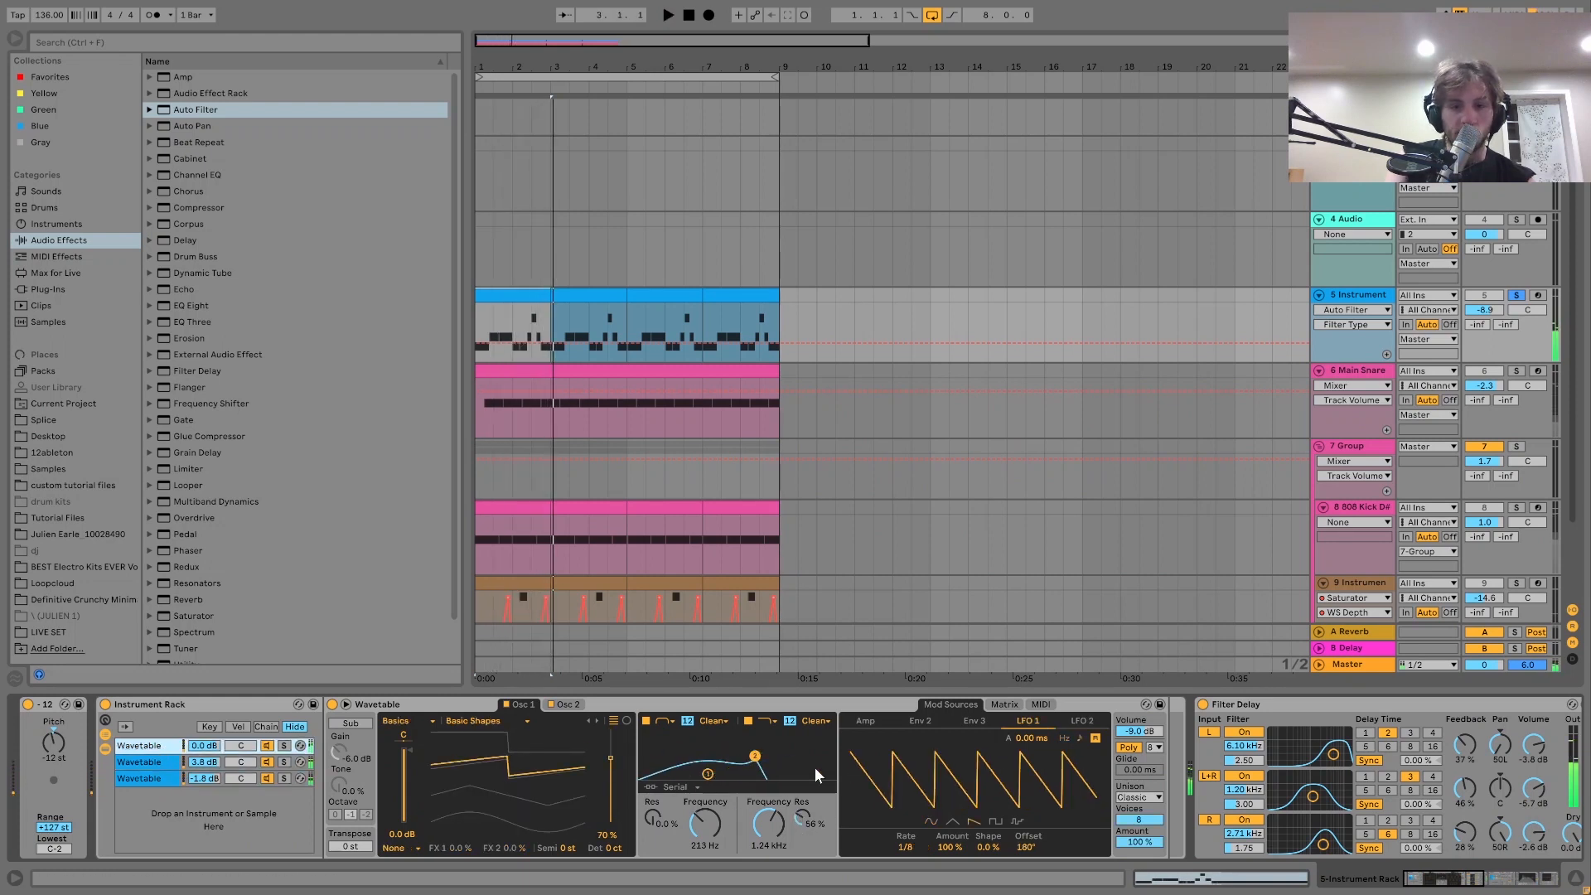
key(Down)
key(space)
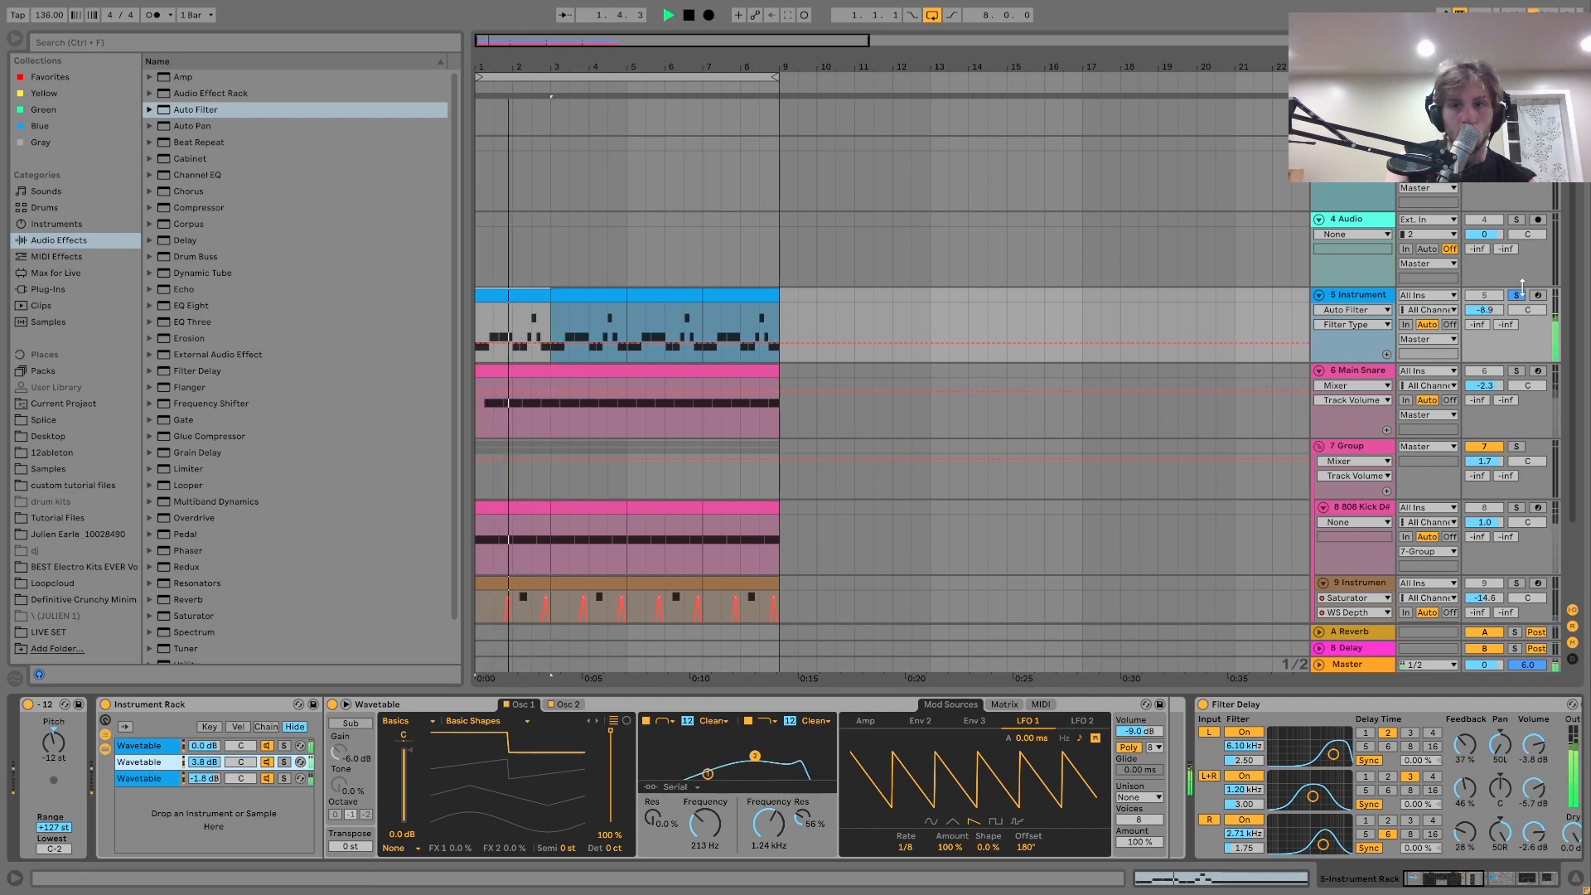
Unsolo the Instrument Rack track and set its volume to -9.9 dB while playing it with the drums.
click(1516, 295)
drag(1484, 310, 1484, 318)
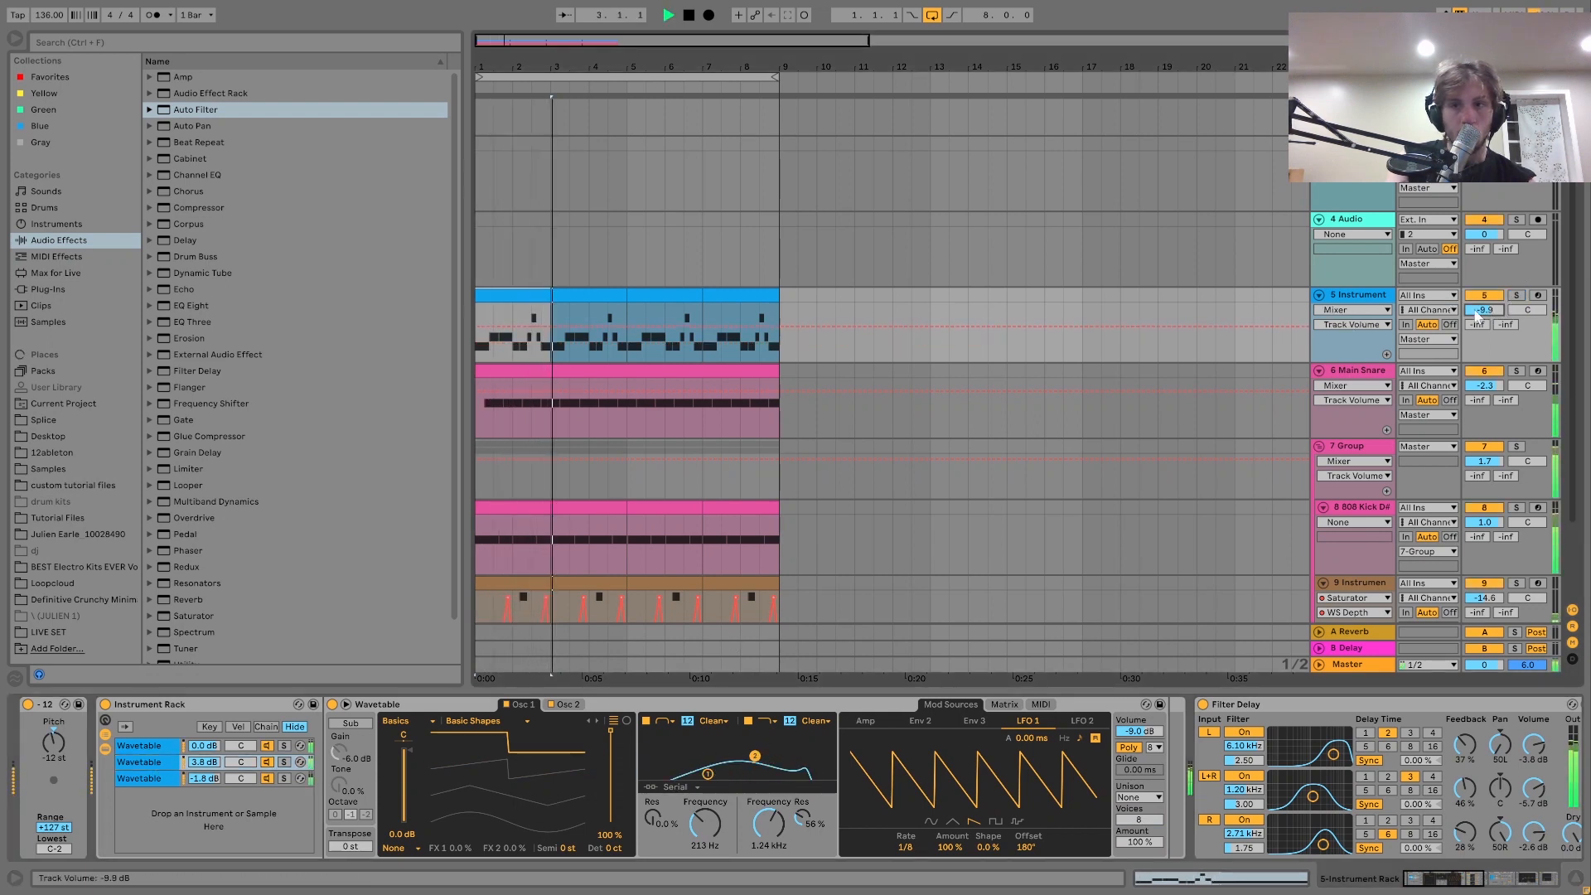
key(space)
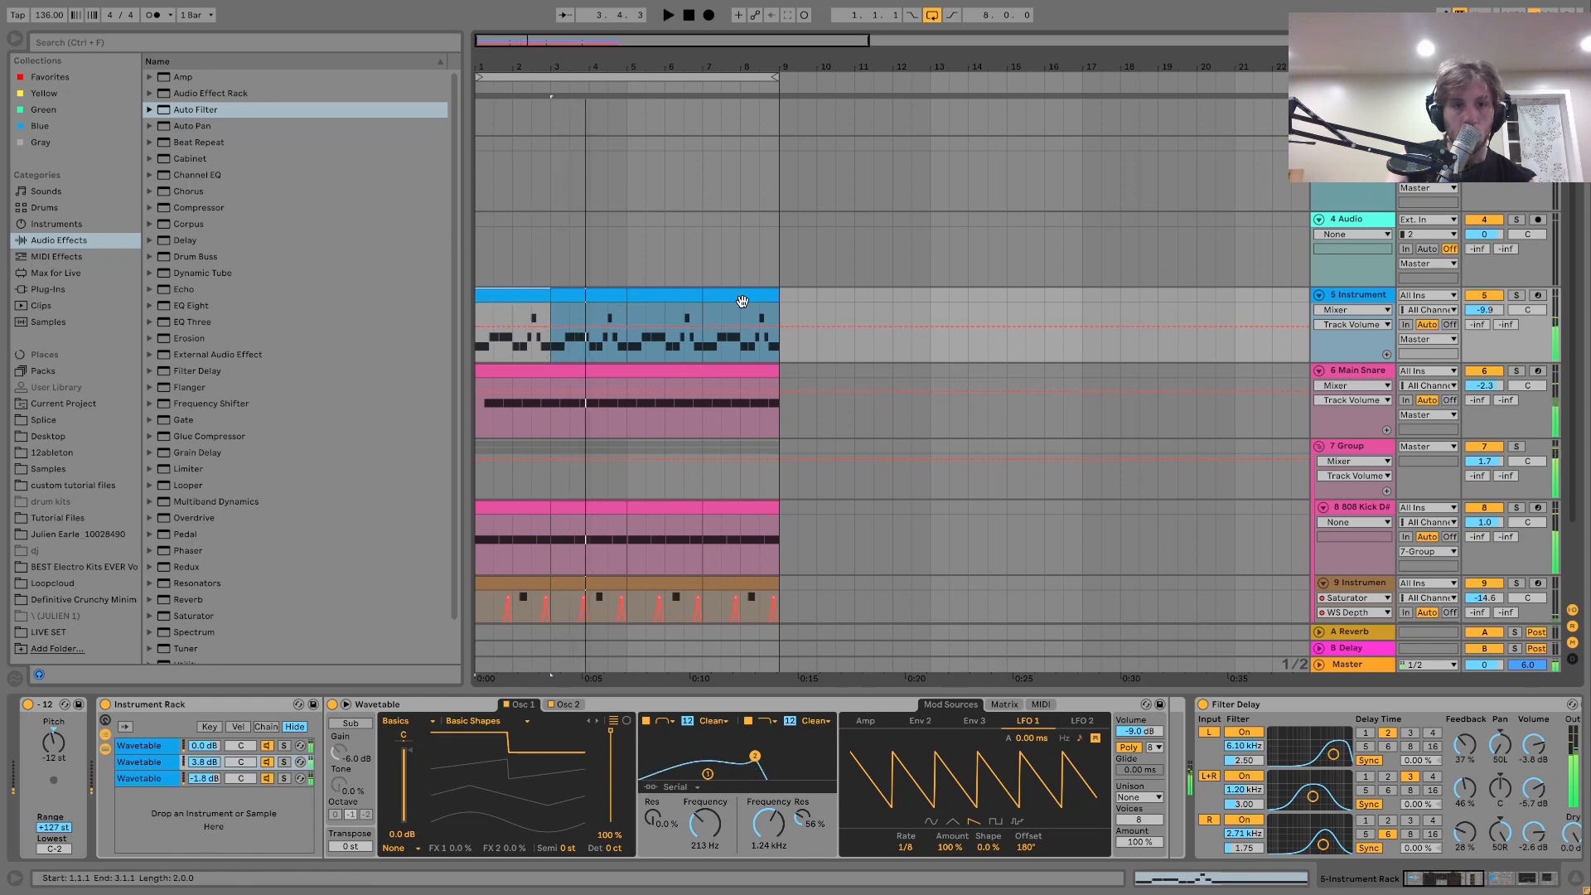
Consolidate the Instrument Rack clips into one eight-bar clip and transpose all its notes up so the D#2 root becomes A#3.
click(767, 297)
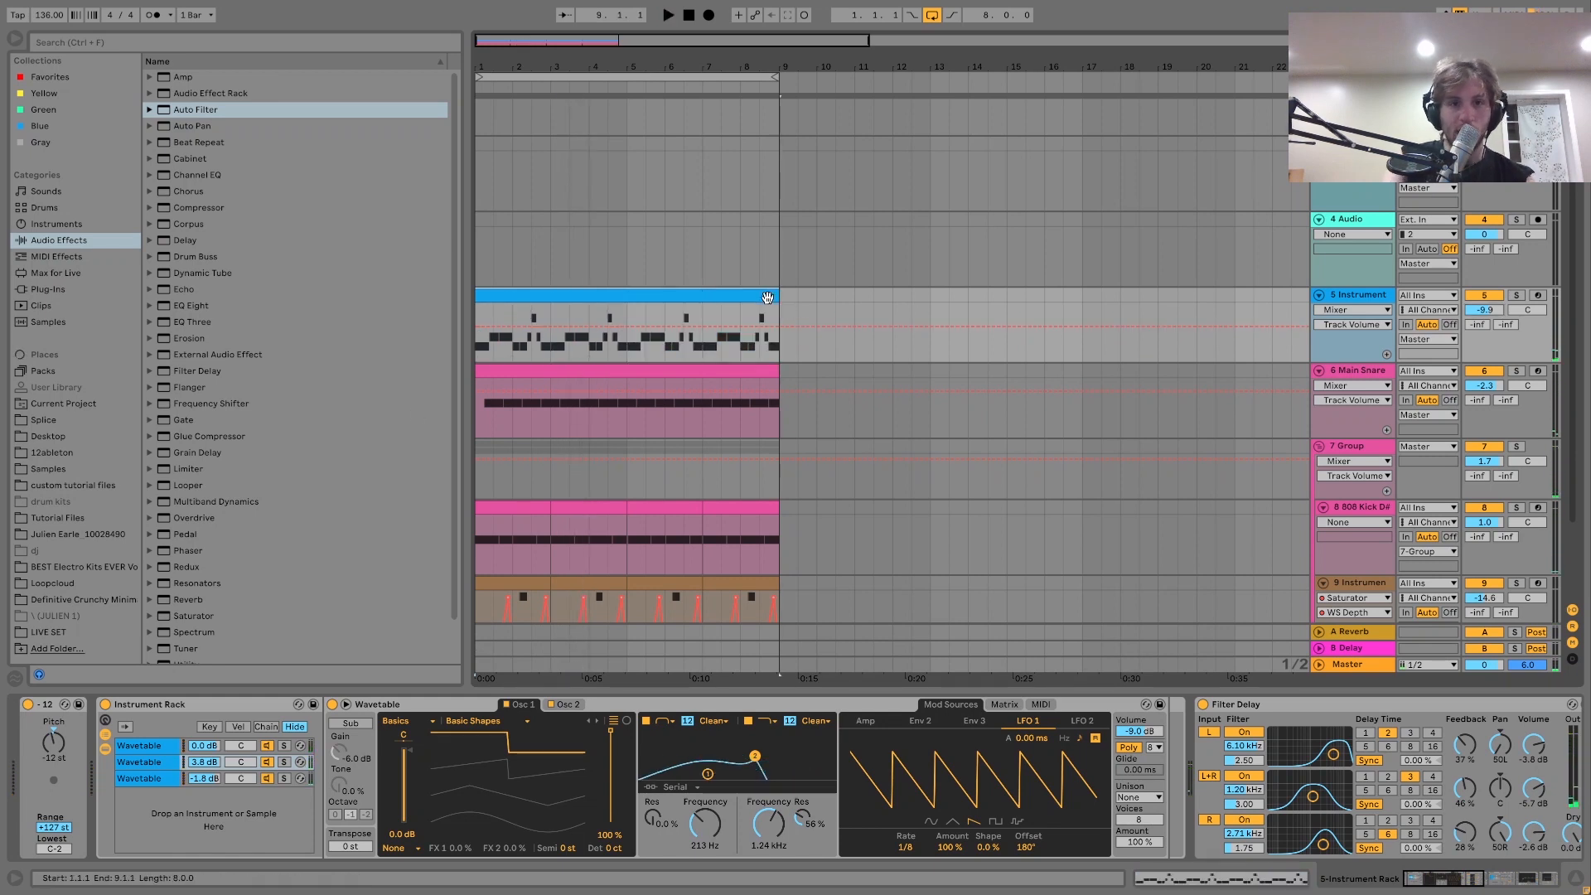
double_click(767, 297)
click(472, 651)
key(ctrl+a)
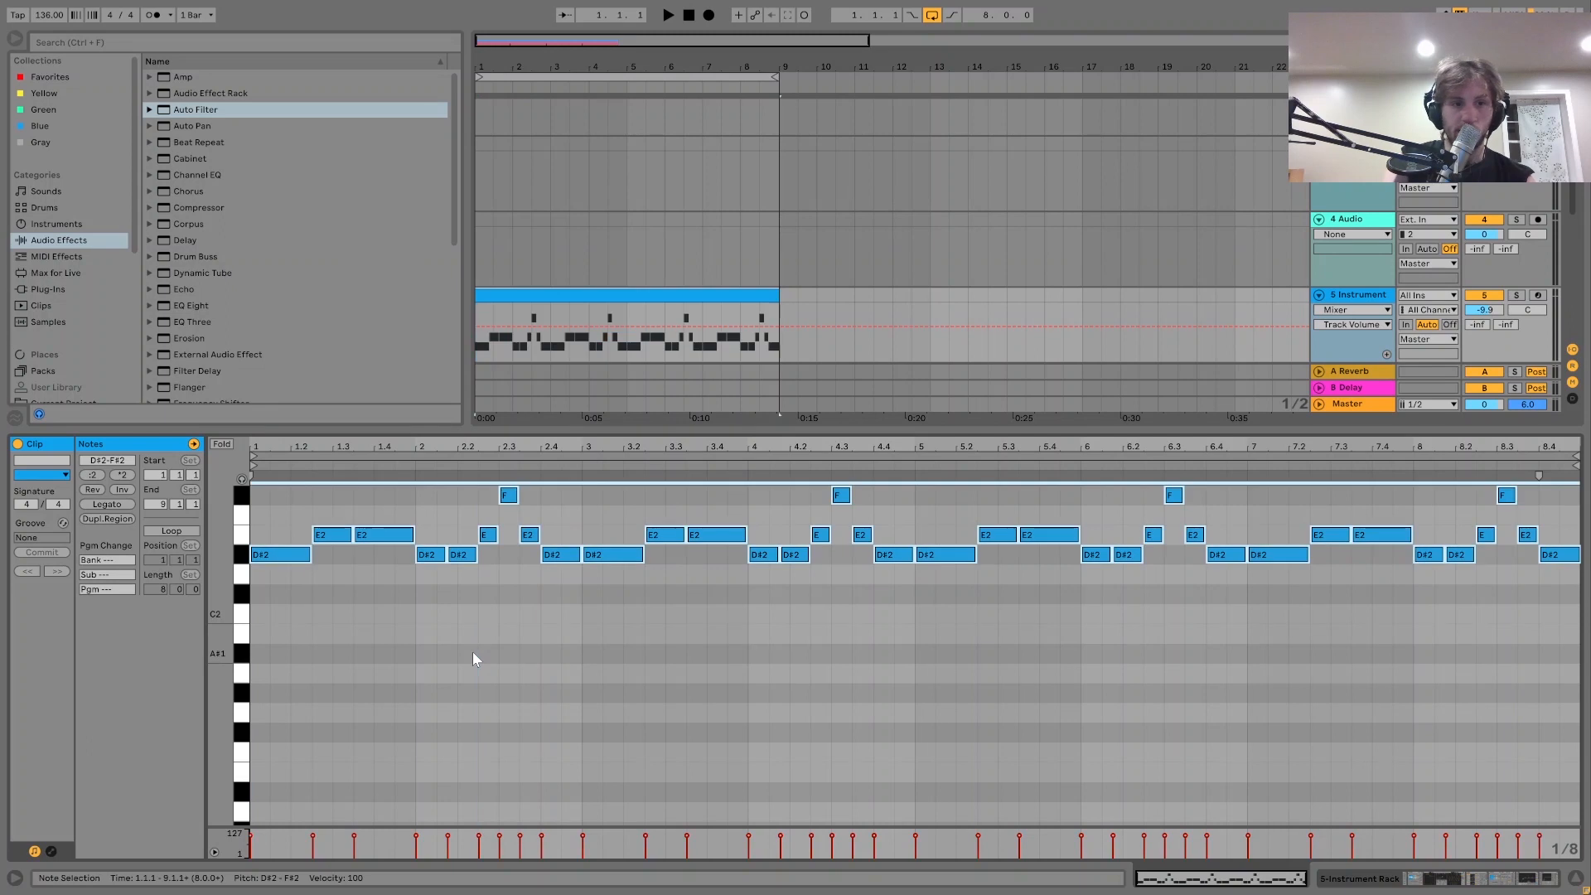
key(Up)
key(Up)
key(Up)
key(Up)
key(Up)
key(Up)
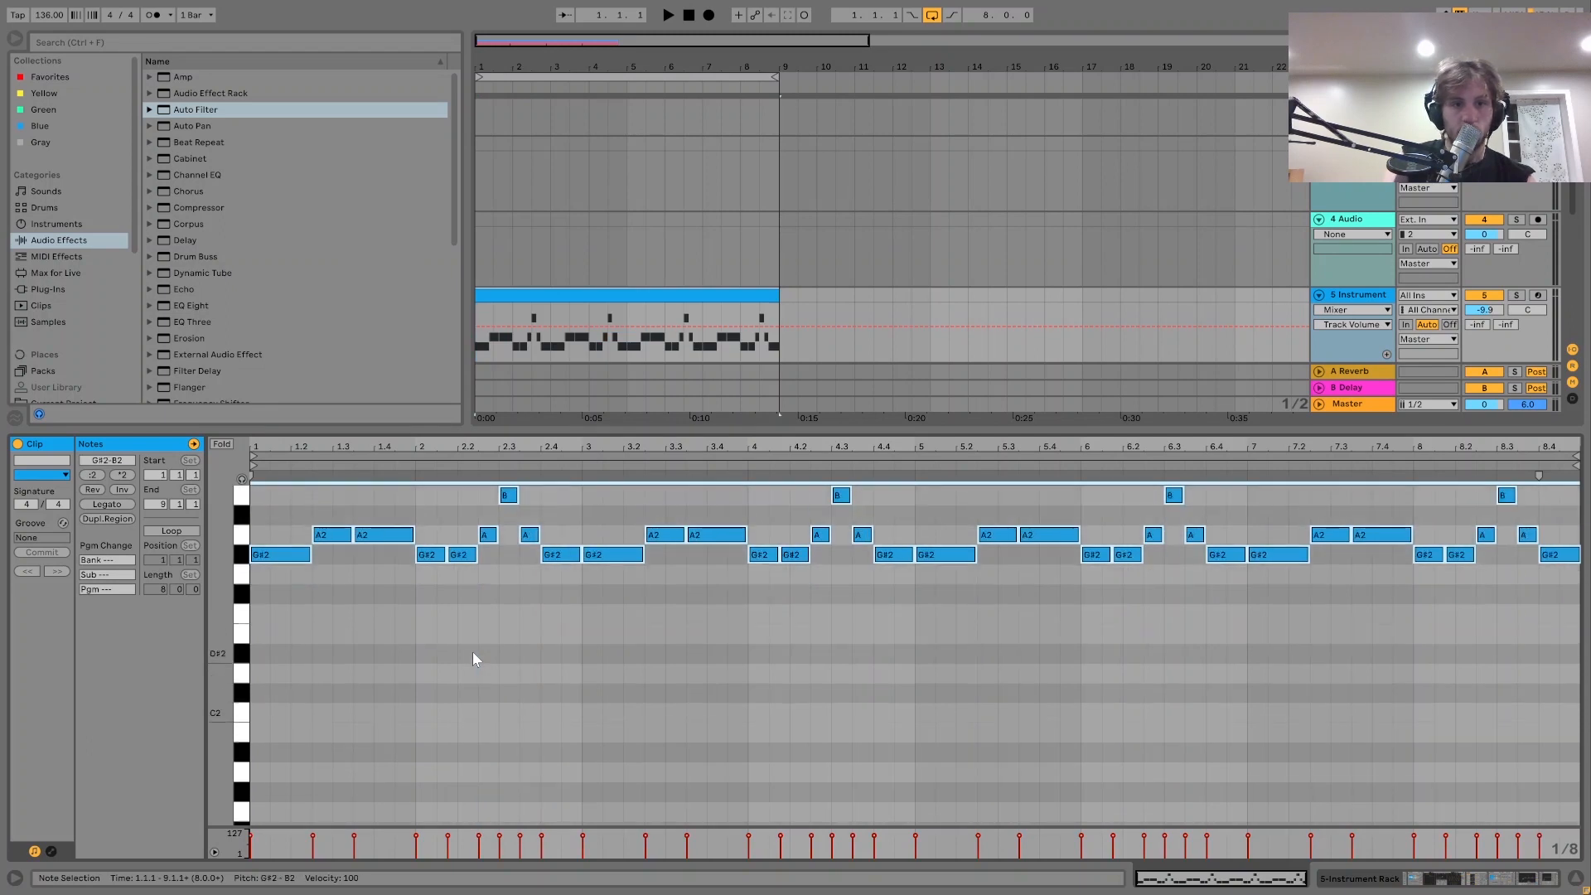
key(Up)
key(space)
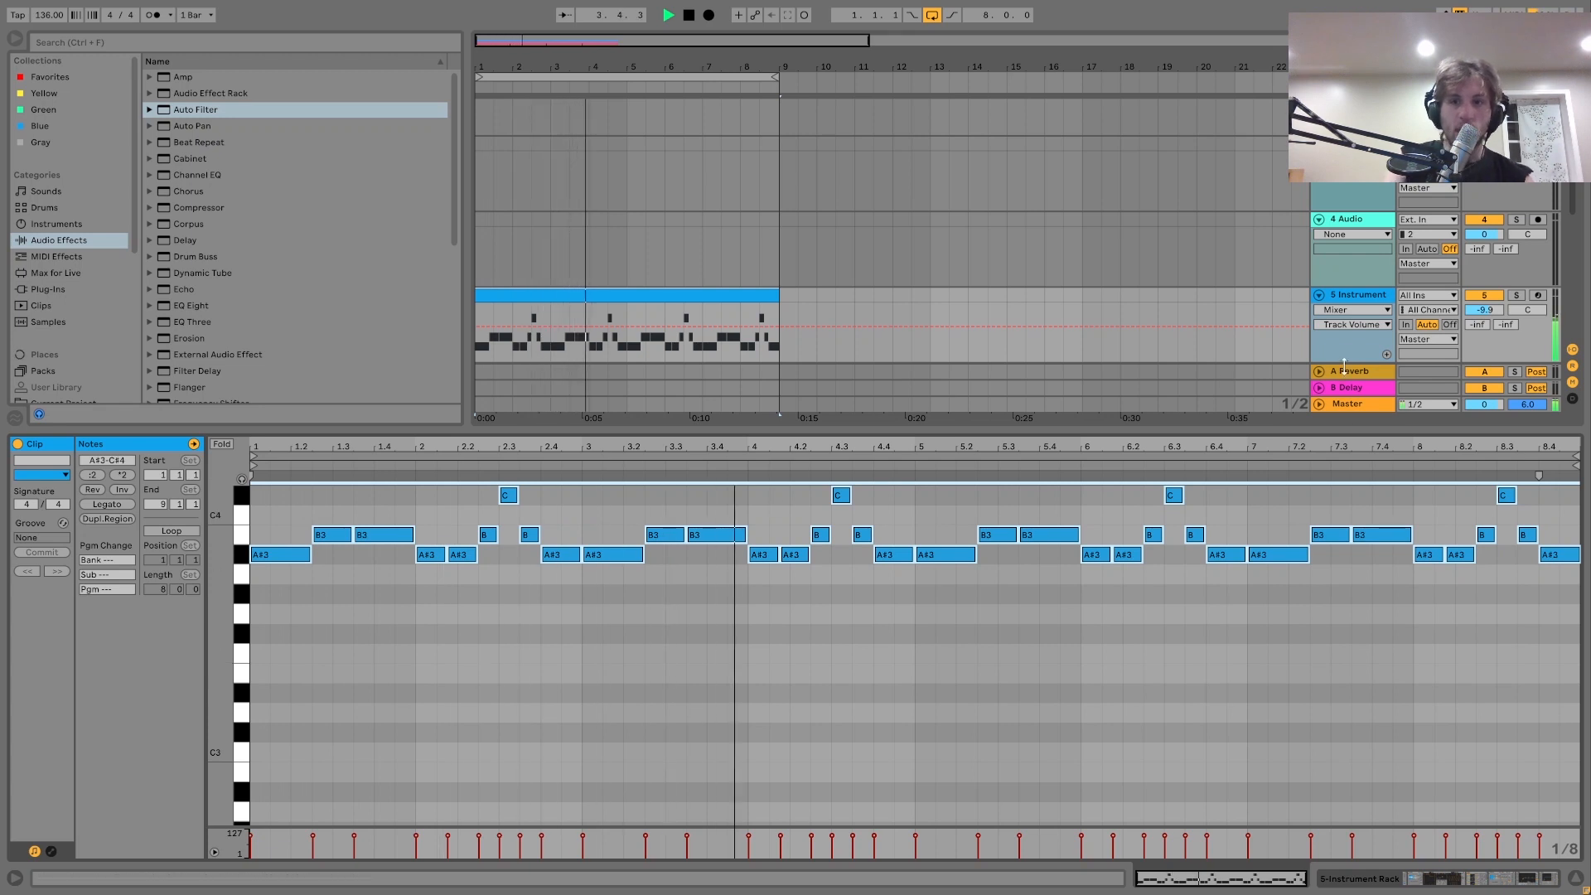
Set the Instrument Rack track's volume to -10.9 dB against the full mix and reopen the electro kits folder in the browser.
click(1354, 303)
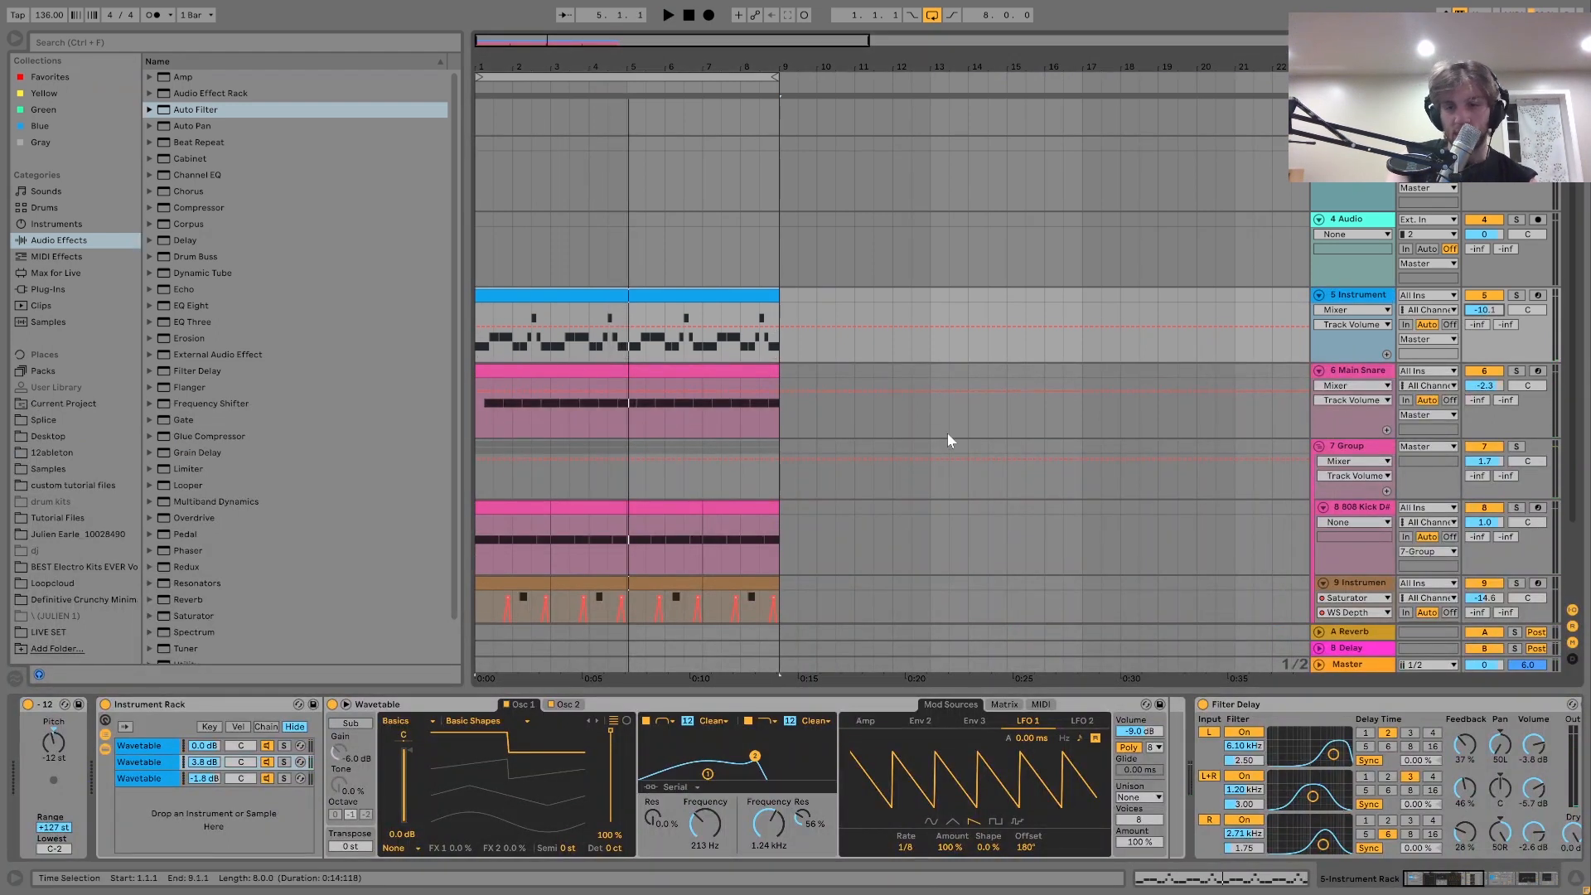
scroll(1071, 600, down, 3)
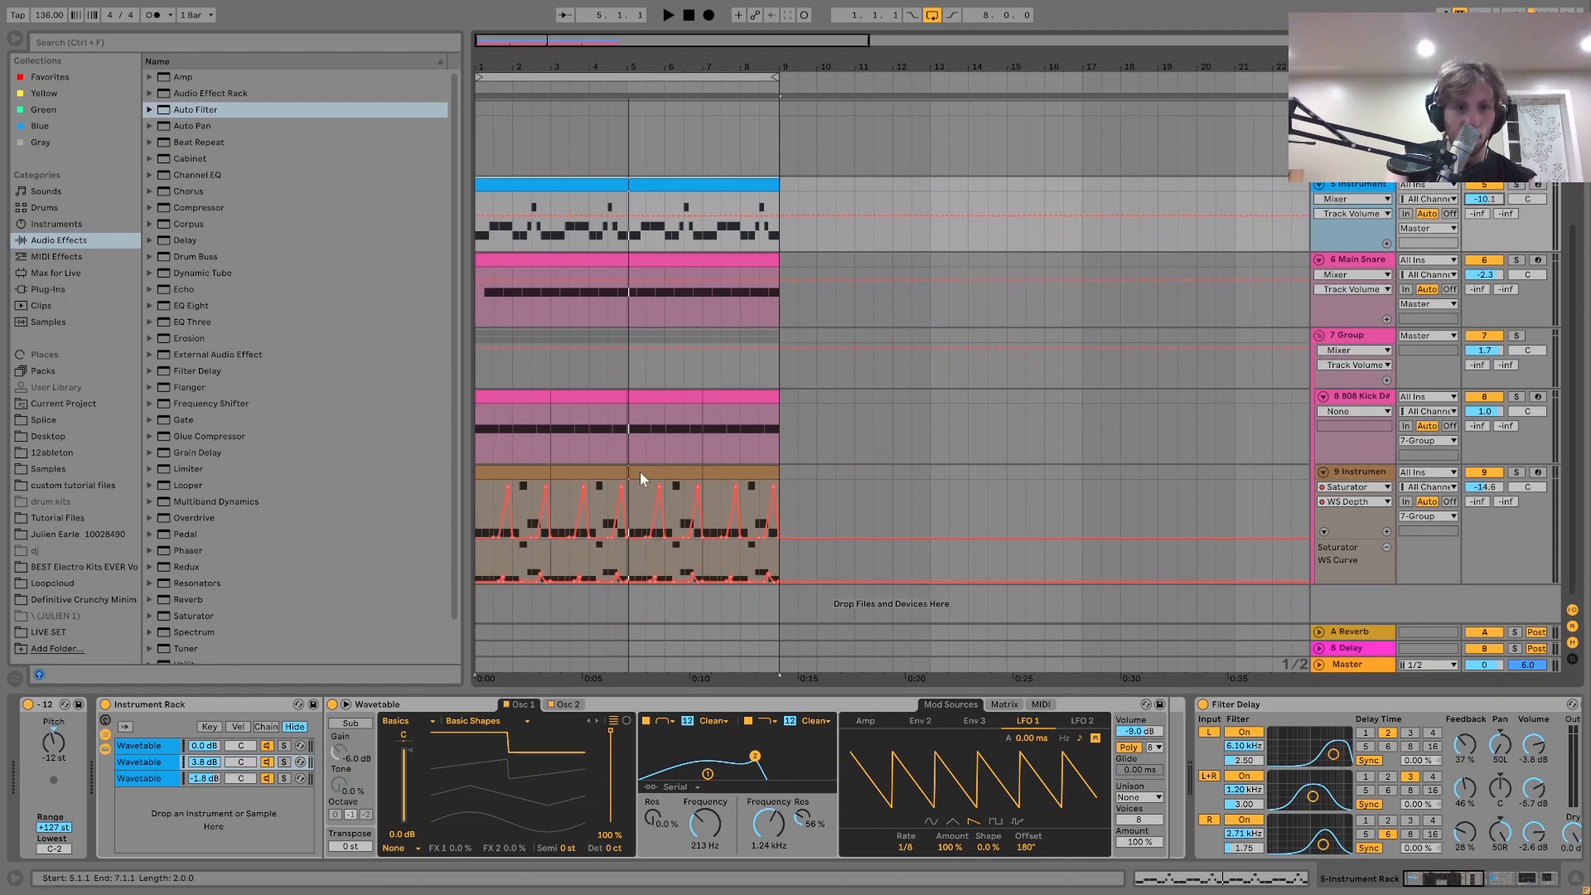
scroll(630, 464, up, 2)
key(space)
click(82, 565)
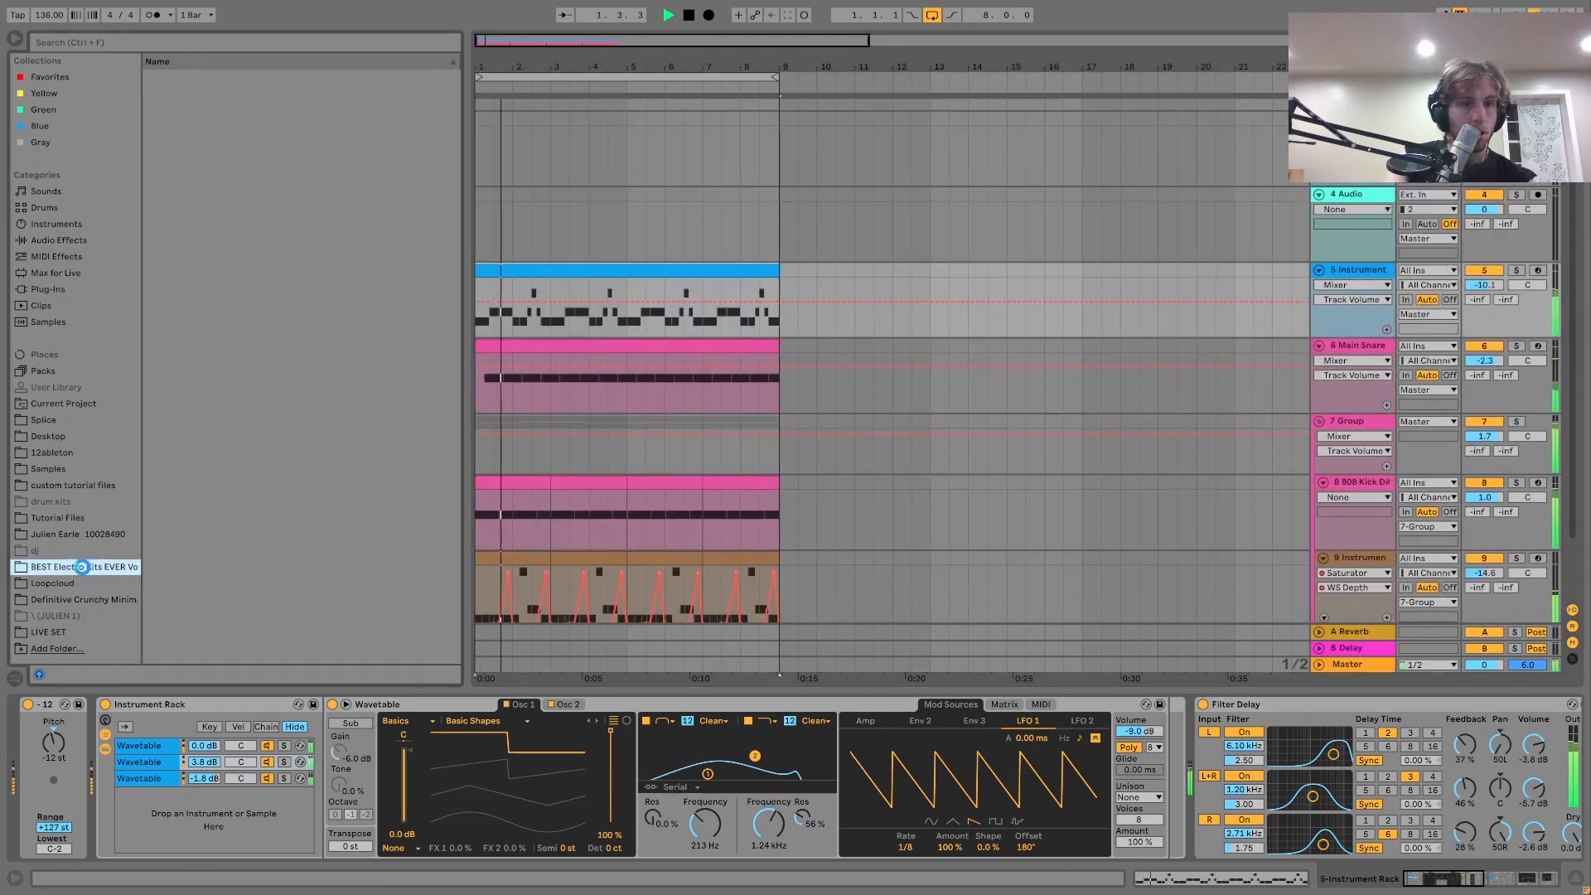
drag(1484, 285, 1484, 294)
key(space)
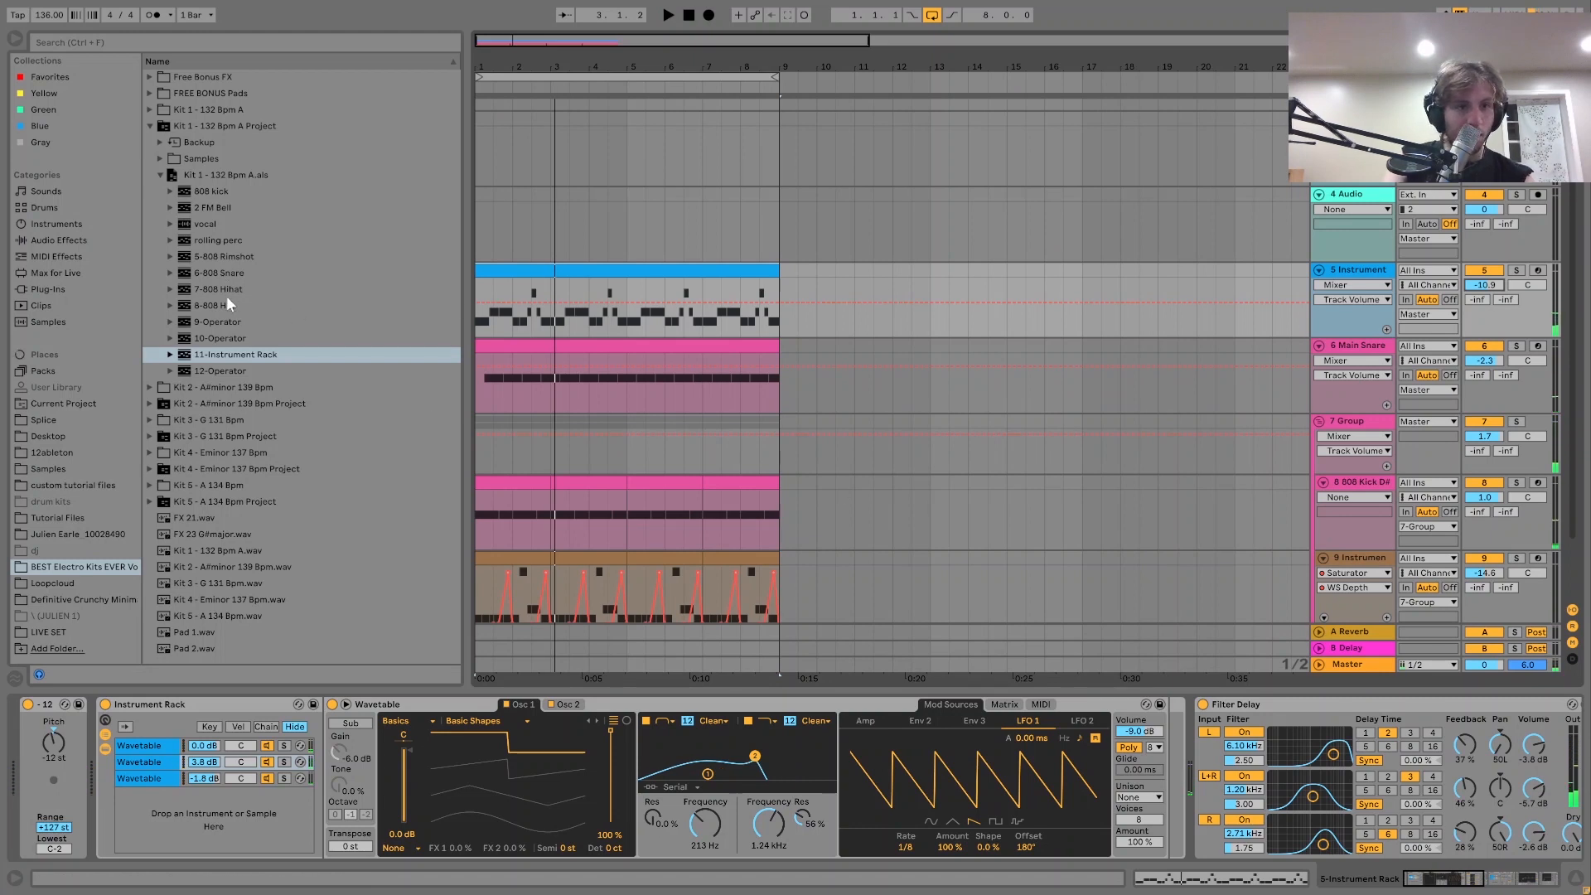
Load the 7-808 Hihat and 8-808 Hat tracks from Kit 1 between the Instrument Rack and Main Snare tracks.
drag(219, 289, 596, 338)
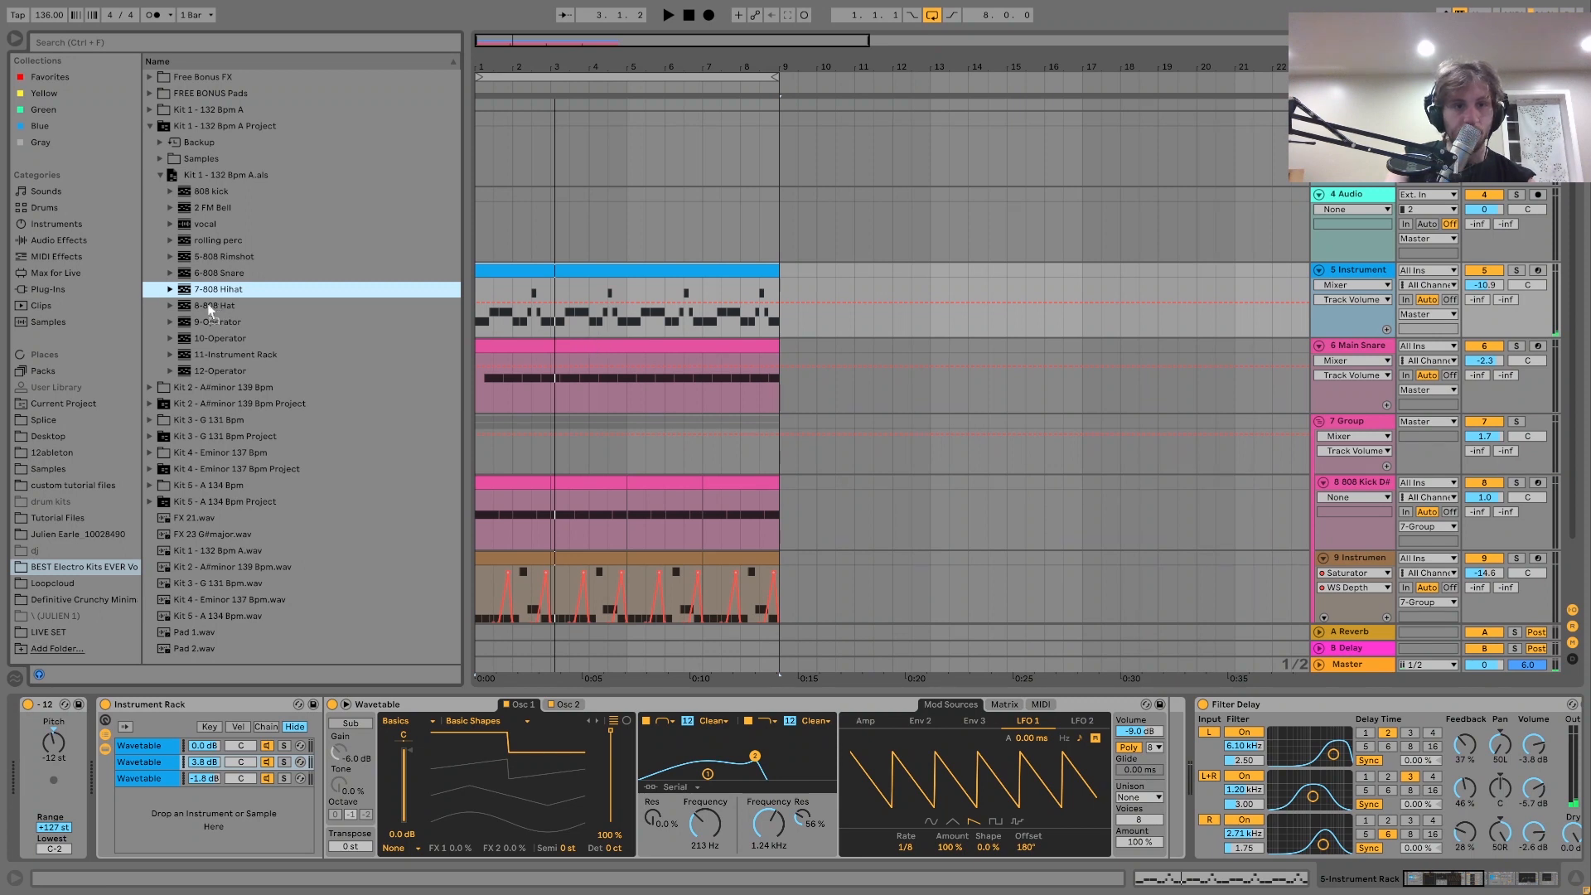
click(573, 331)
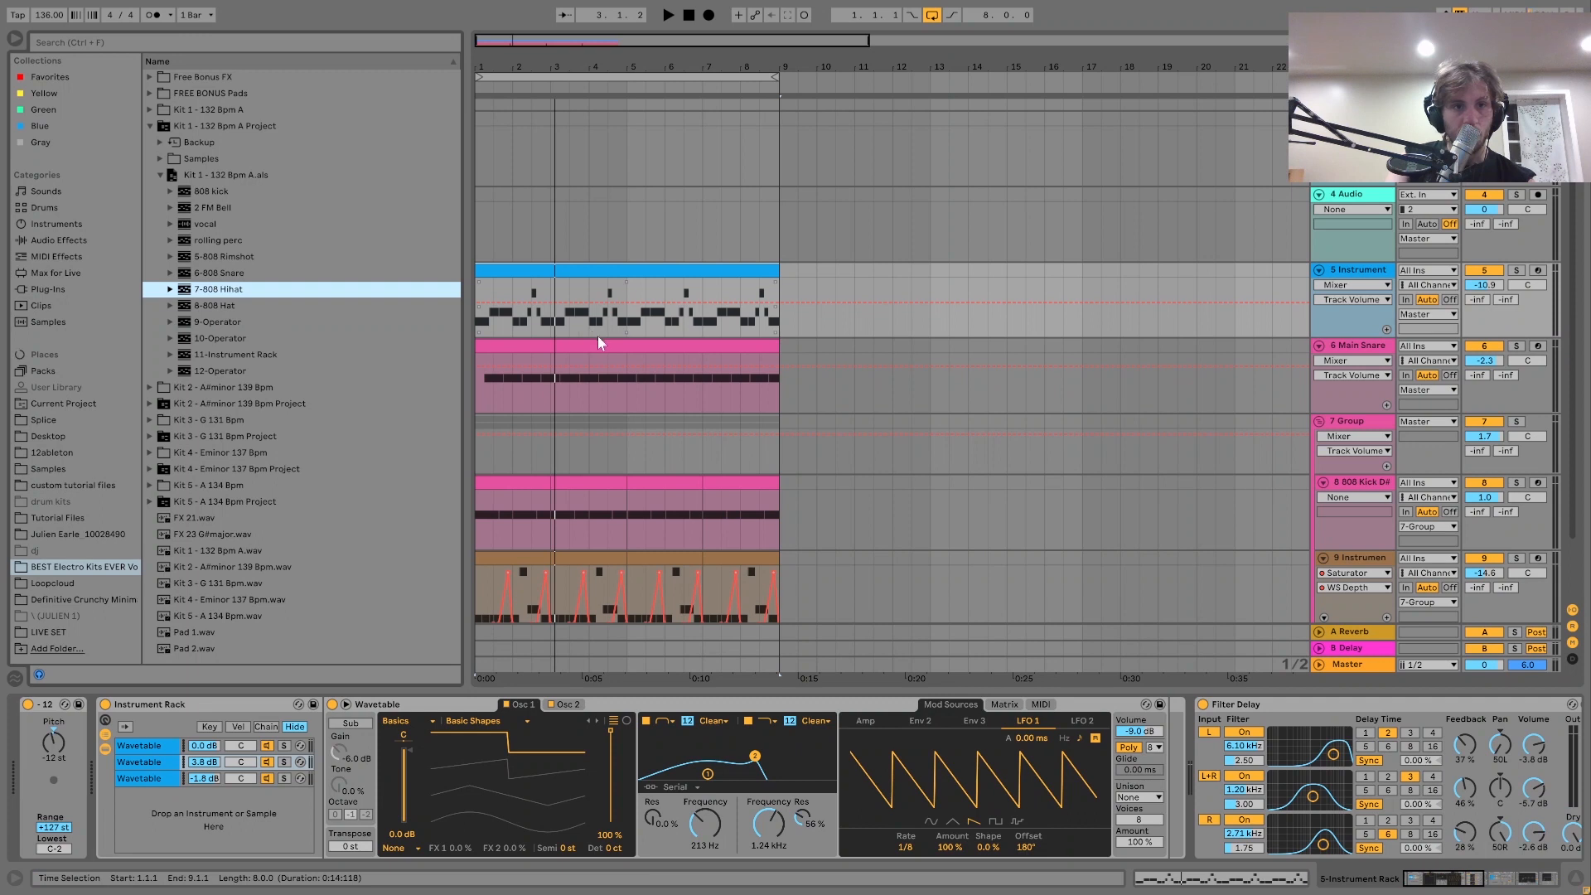
click(217, 305)
drag(711, 340, 699, 335)
key(space)
key(Up)
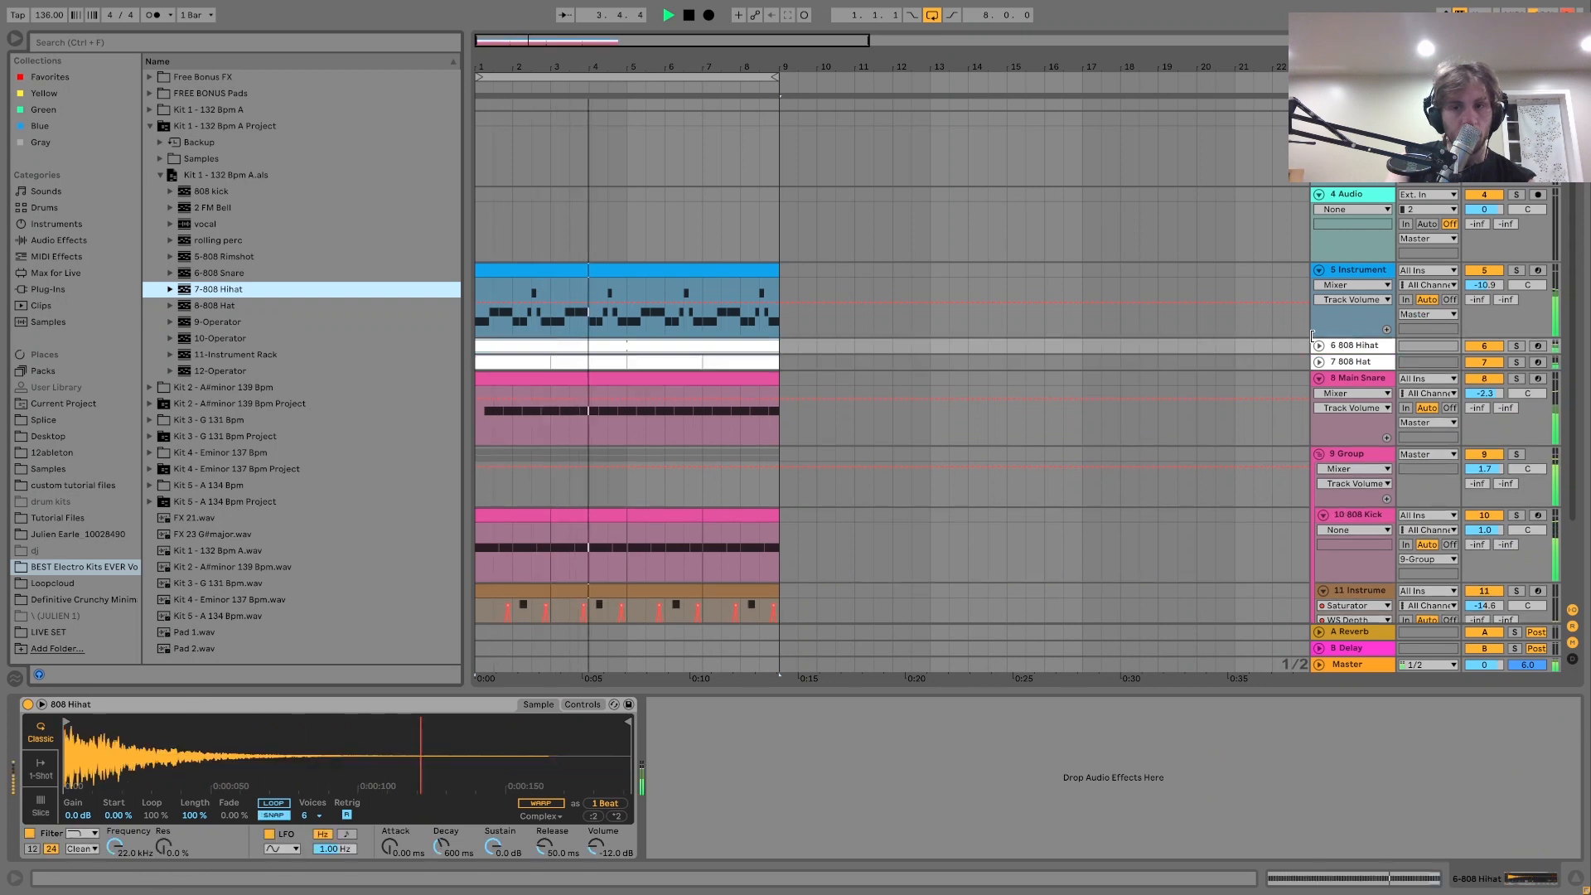
Set the 808 Hihat track's volume to -6.0 dB and solo both hat tracks.
shift+click(1351, 420)
key(space)
click(1484, 360)
drag(1484, 361, 1484, 349)
key(space)
click(1516, 346)
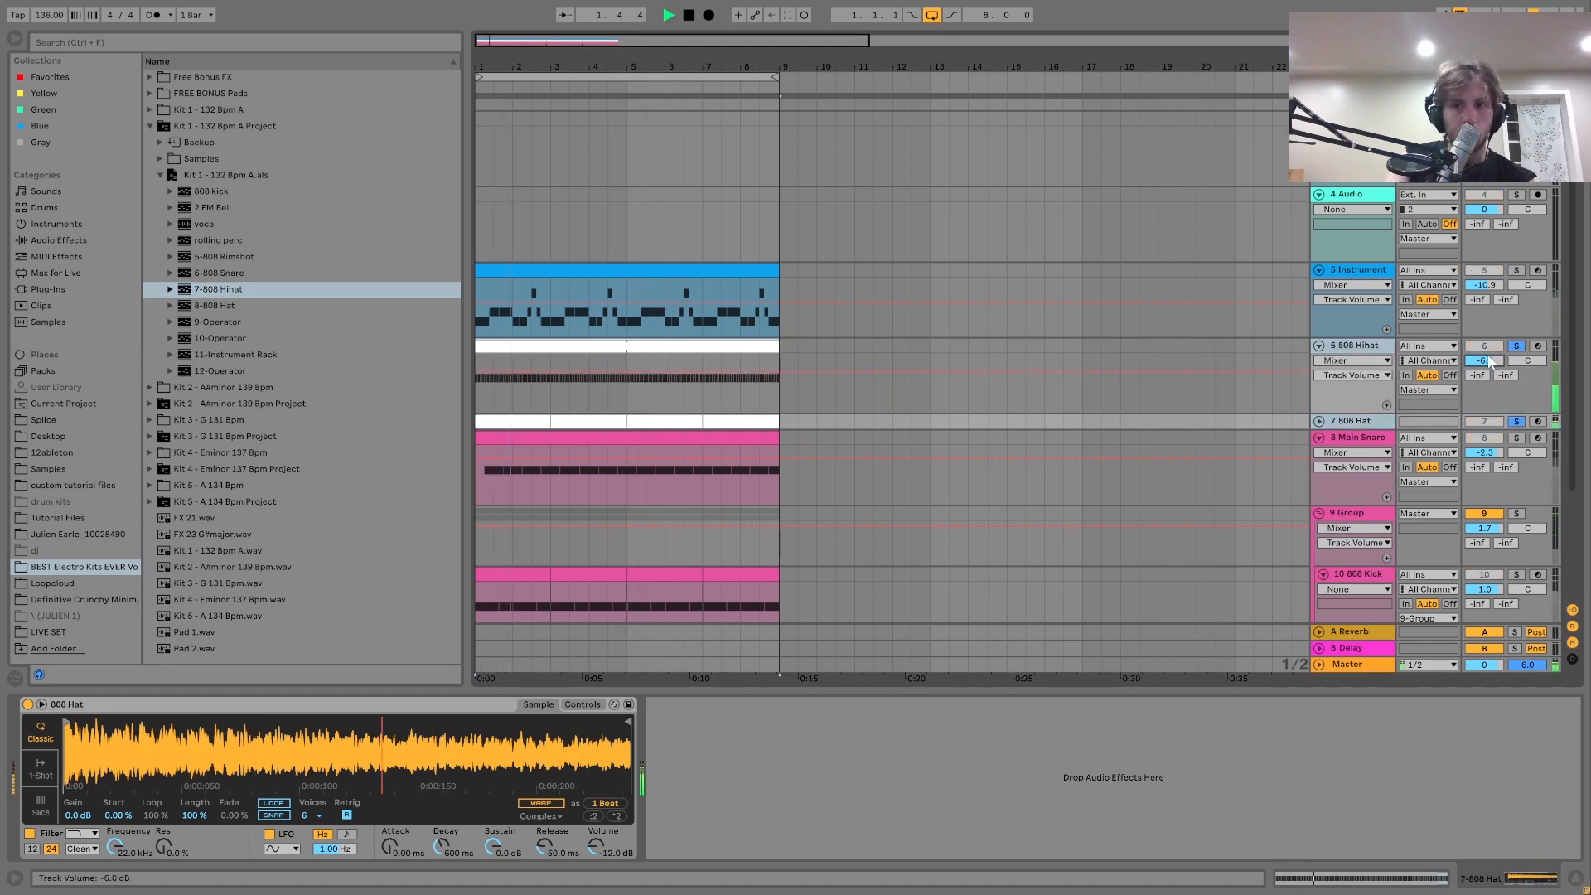
Audition the 808 Hihat and 808 Hat tracks soloed and in the full mix, and fold both tracks.
click(1349, 422)
click(1319, 422)
key(space)
click(1346, 347)
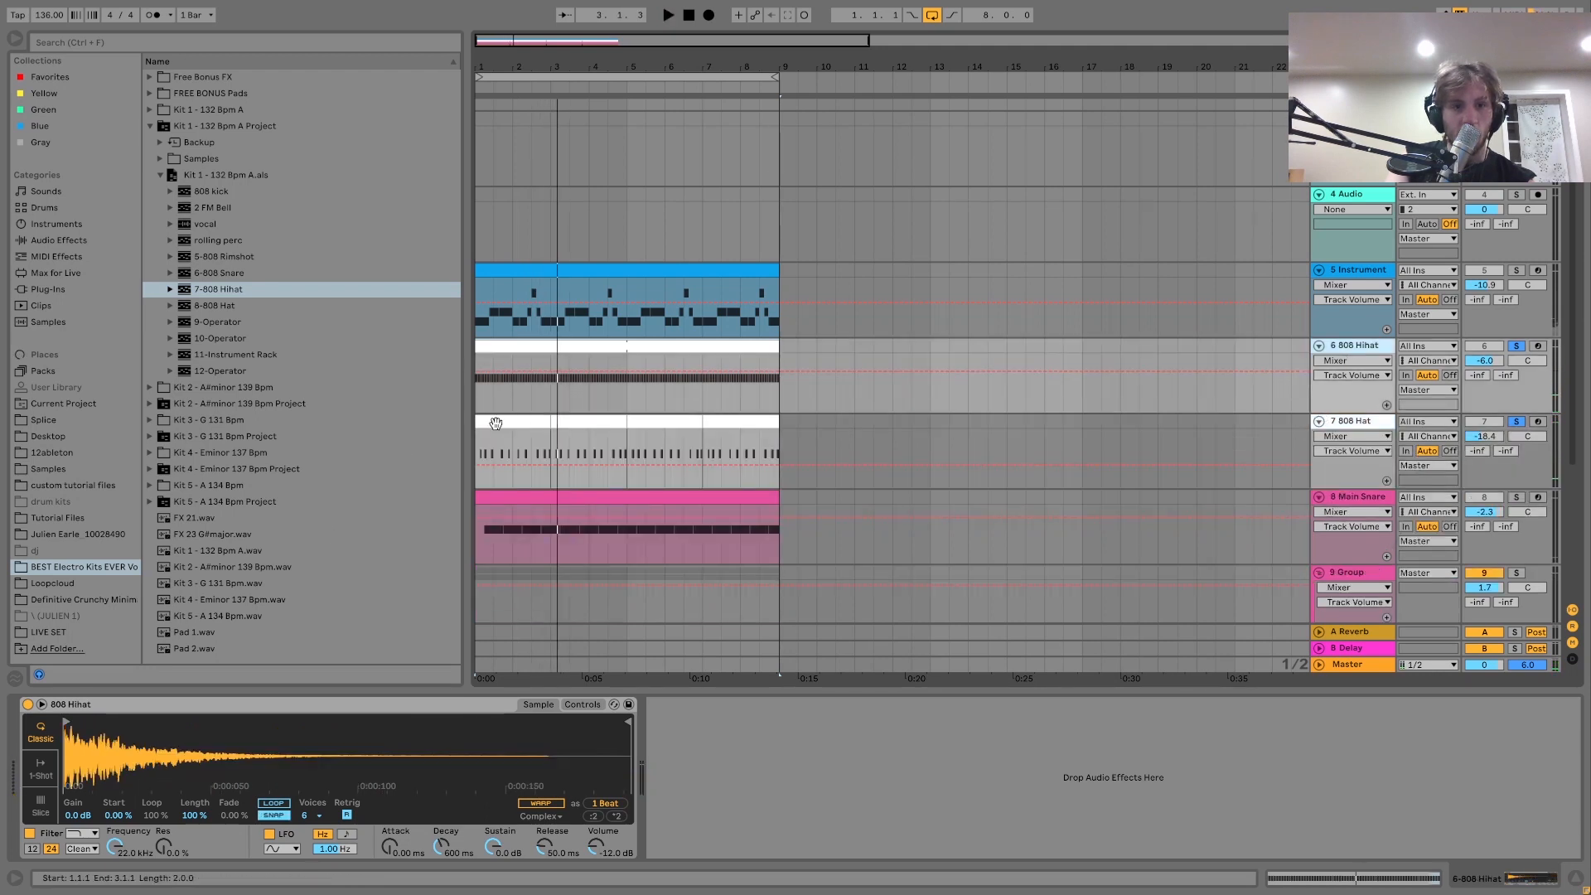
click(495, 424)
key(space)
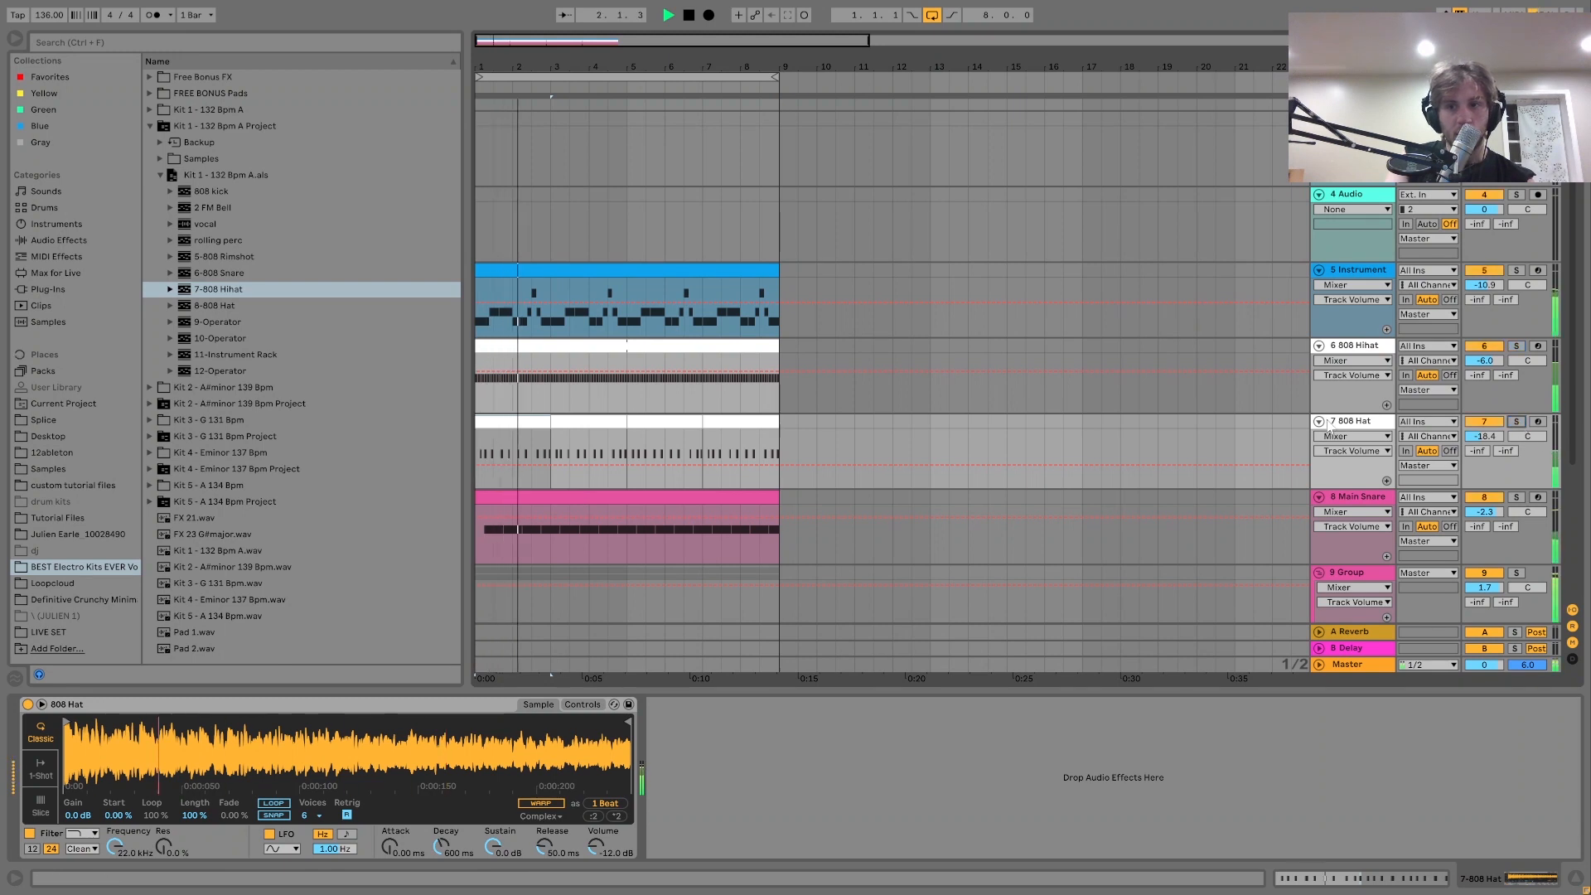
click(1319, 346)
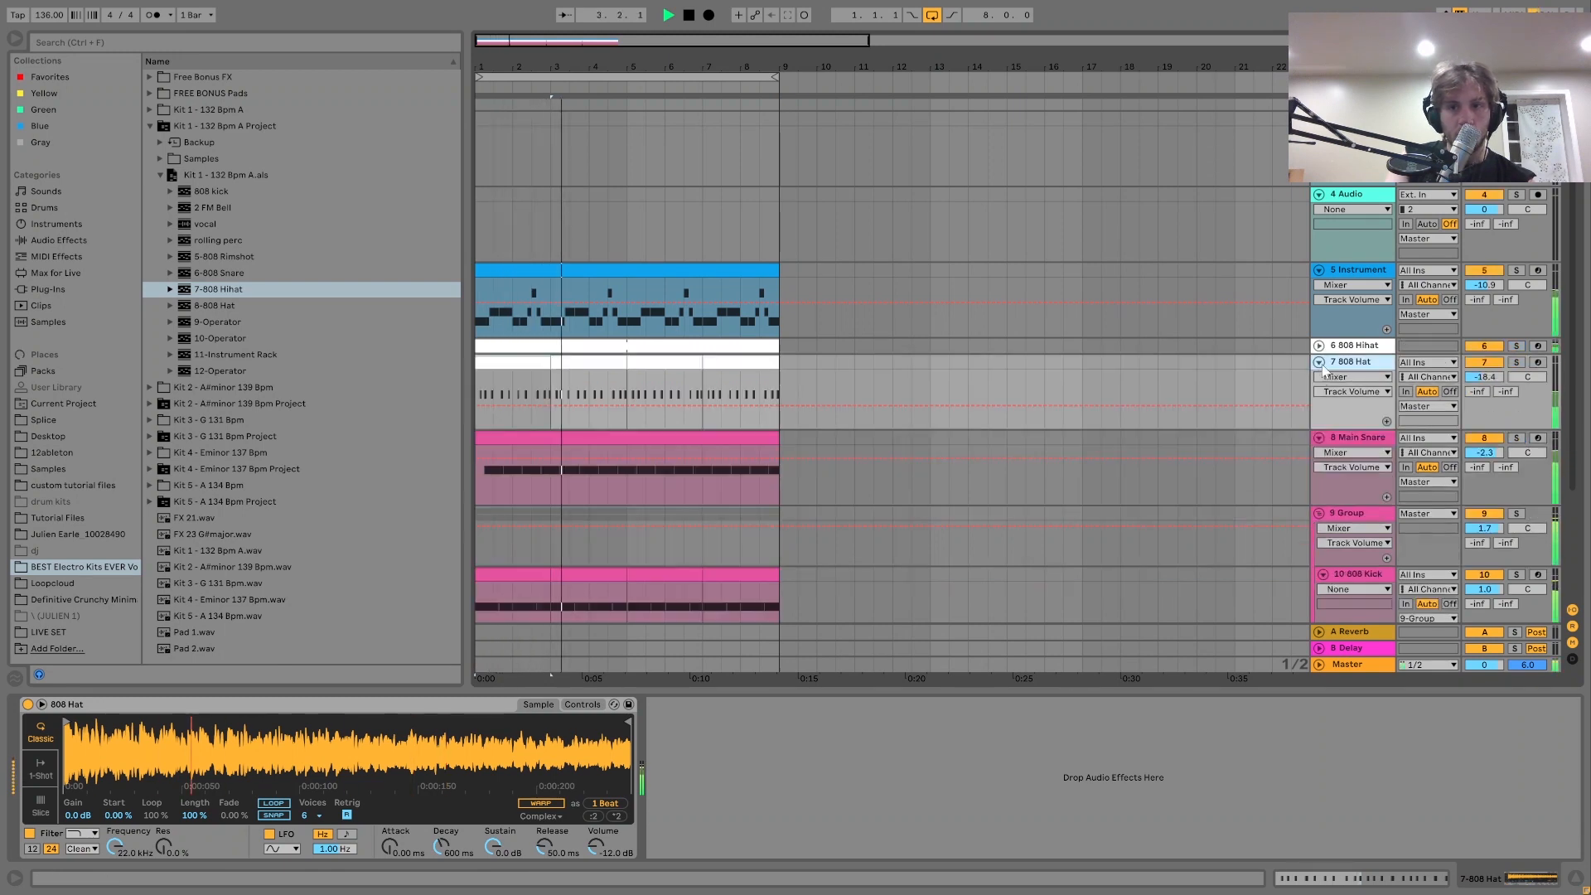
click(1318, 363)
key(space)
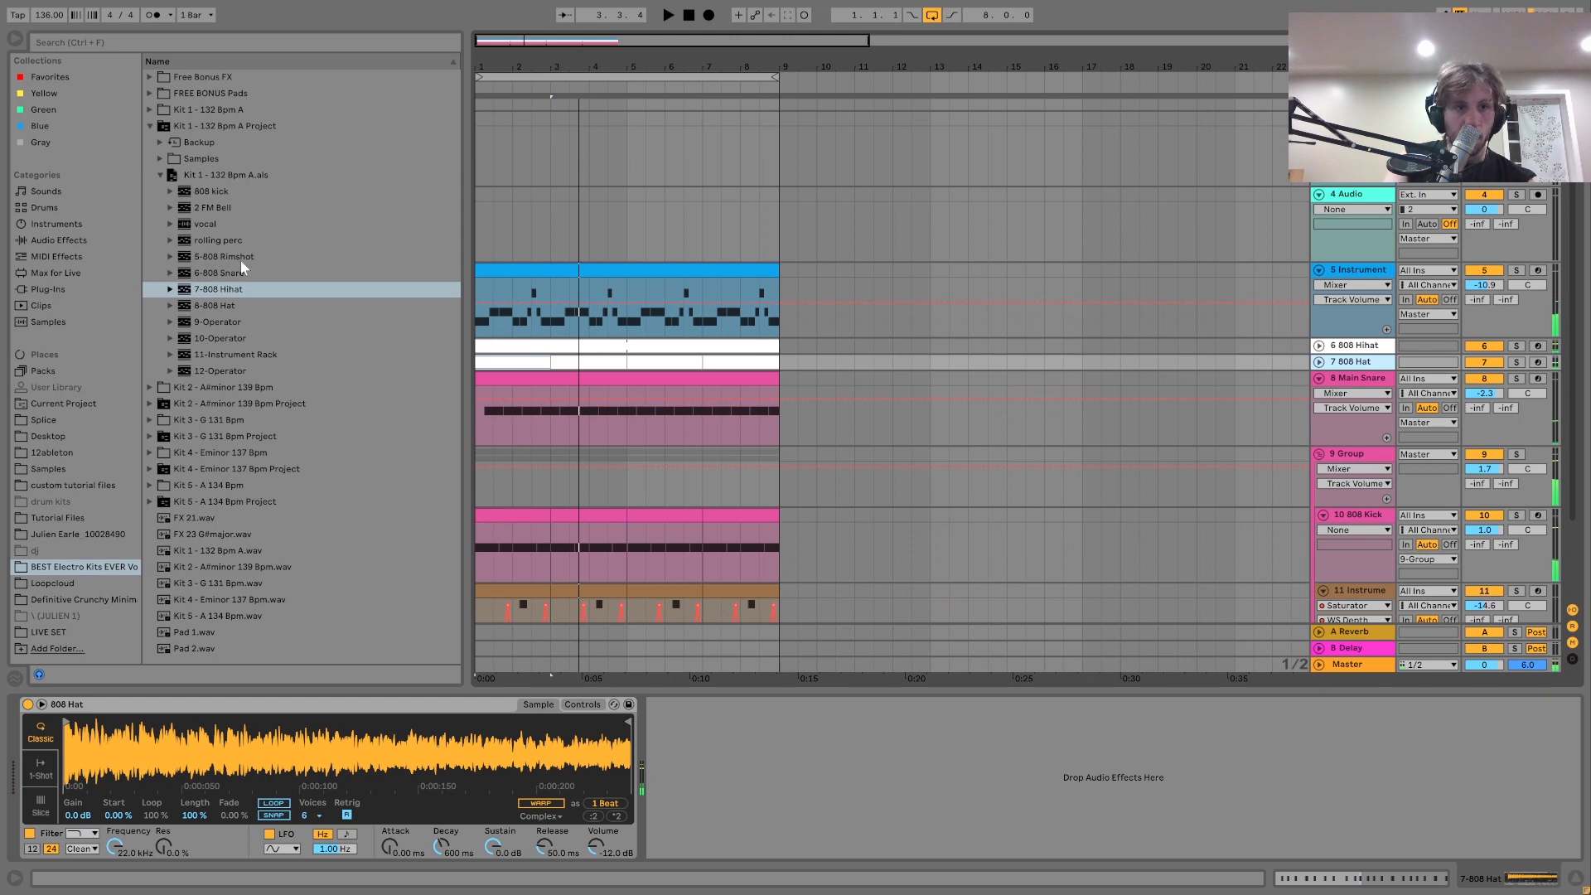
Load the 5-808 Rimshot track from Kit 1 above the 808 Hihat track and play it in the mix.
click(241, 256)
click(531, 339)
drag(1406, 329, 1409, 331)
key(space)
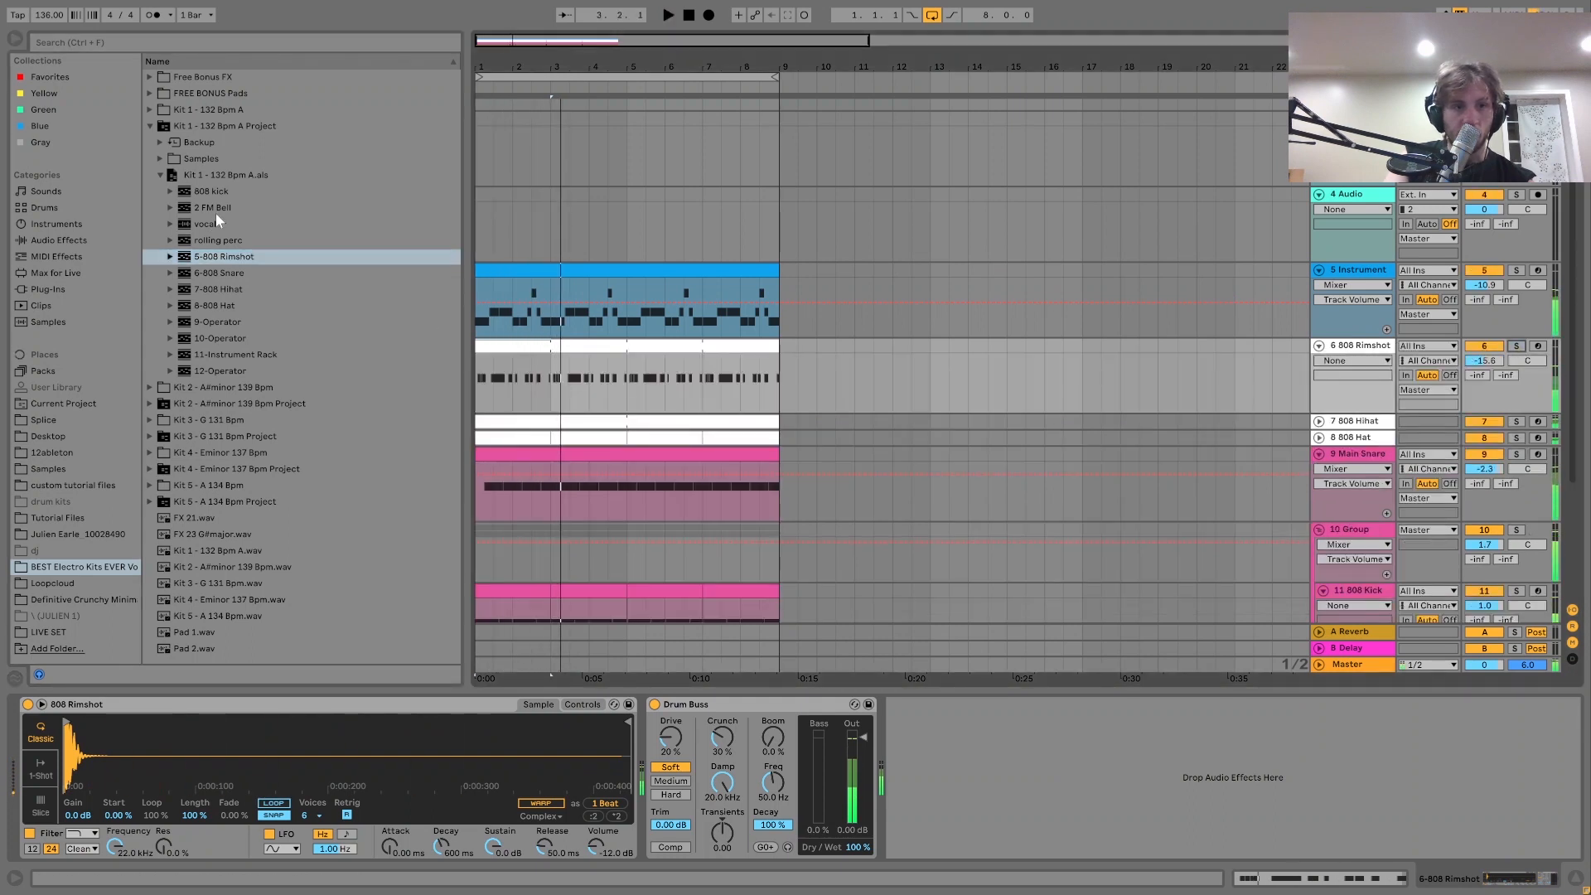
Load the 2 FM Bell track from Kit 1 below 808 Rimshot and set its volume to 0.9 dB.
drag(241, 209, 508, 413)
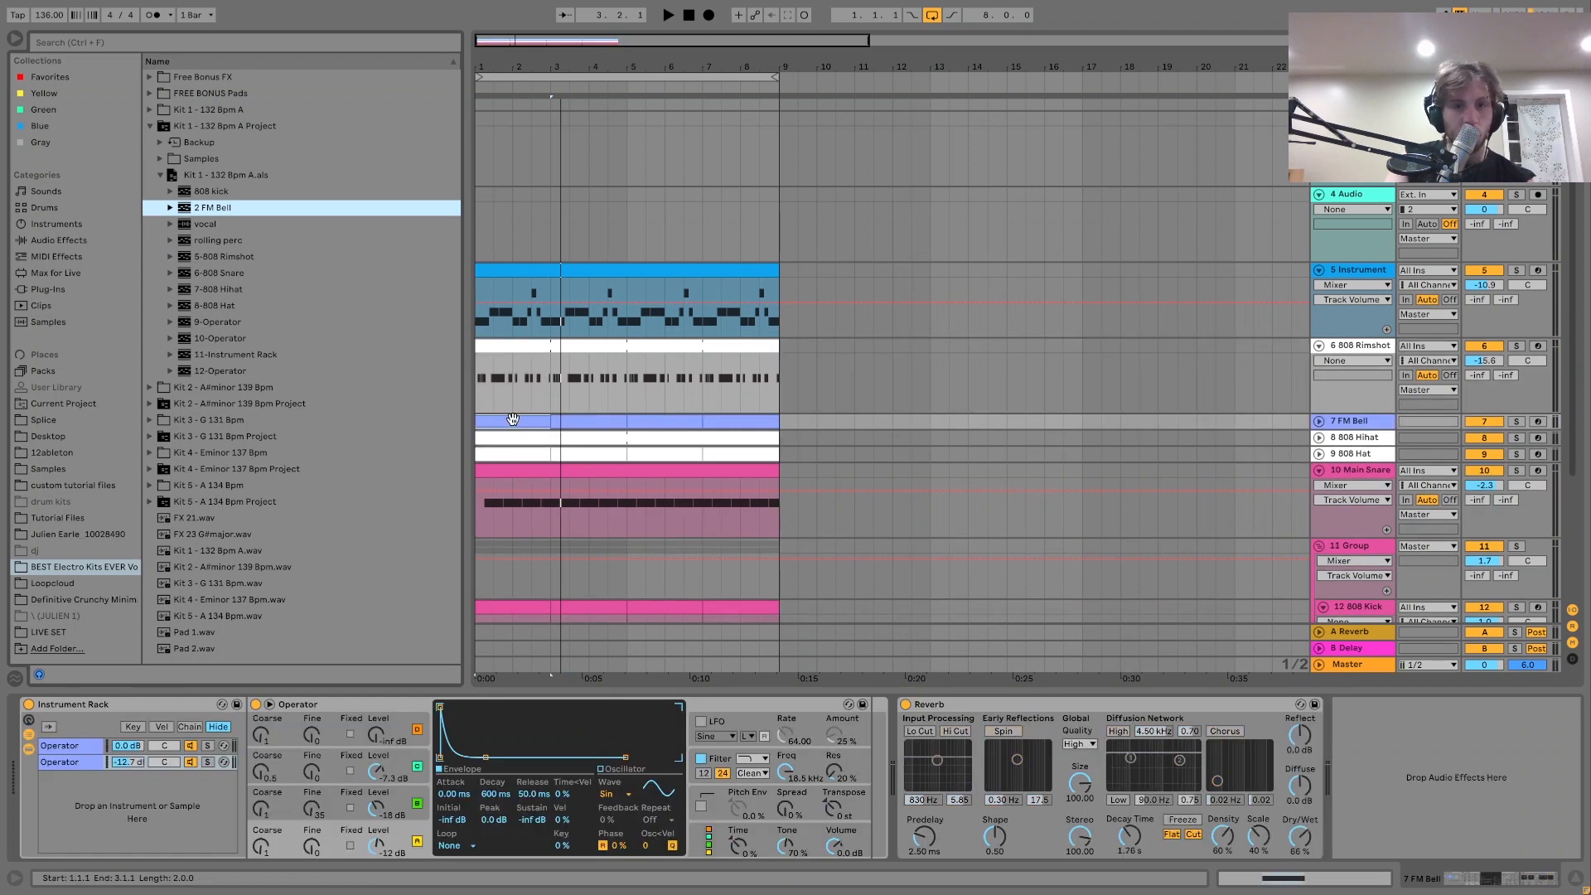
key(space)
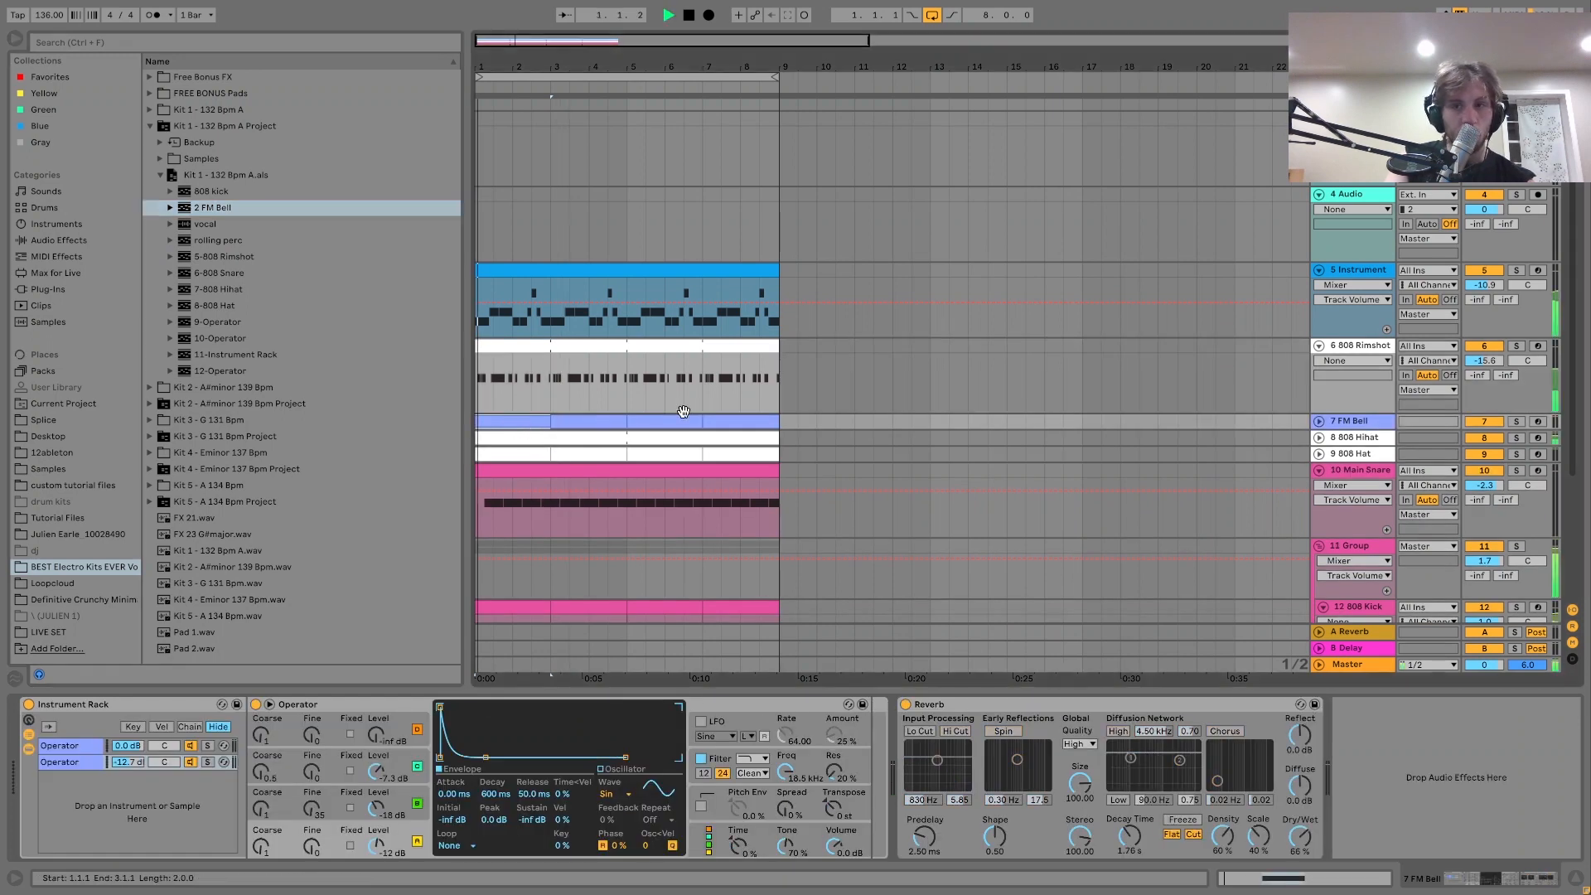
key(u)
click(1474, 437)
drag(1474, 436, 1475, 442)
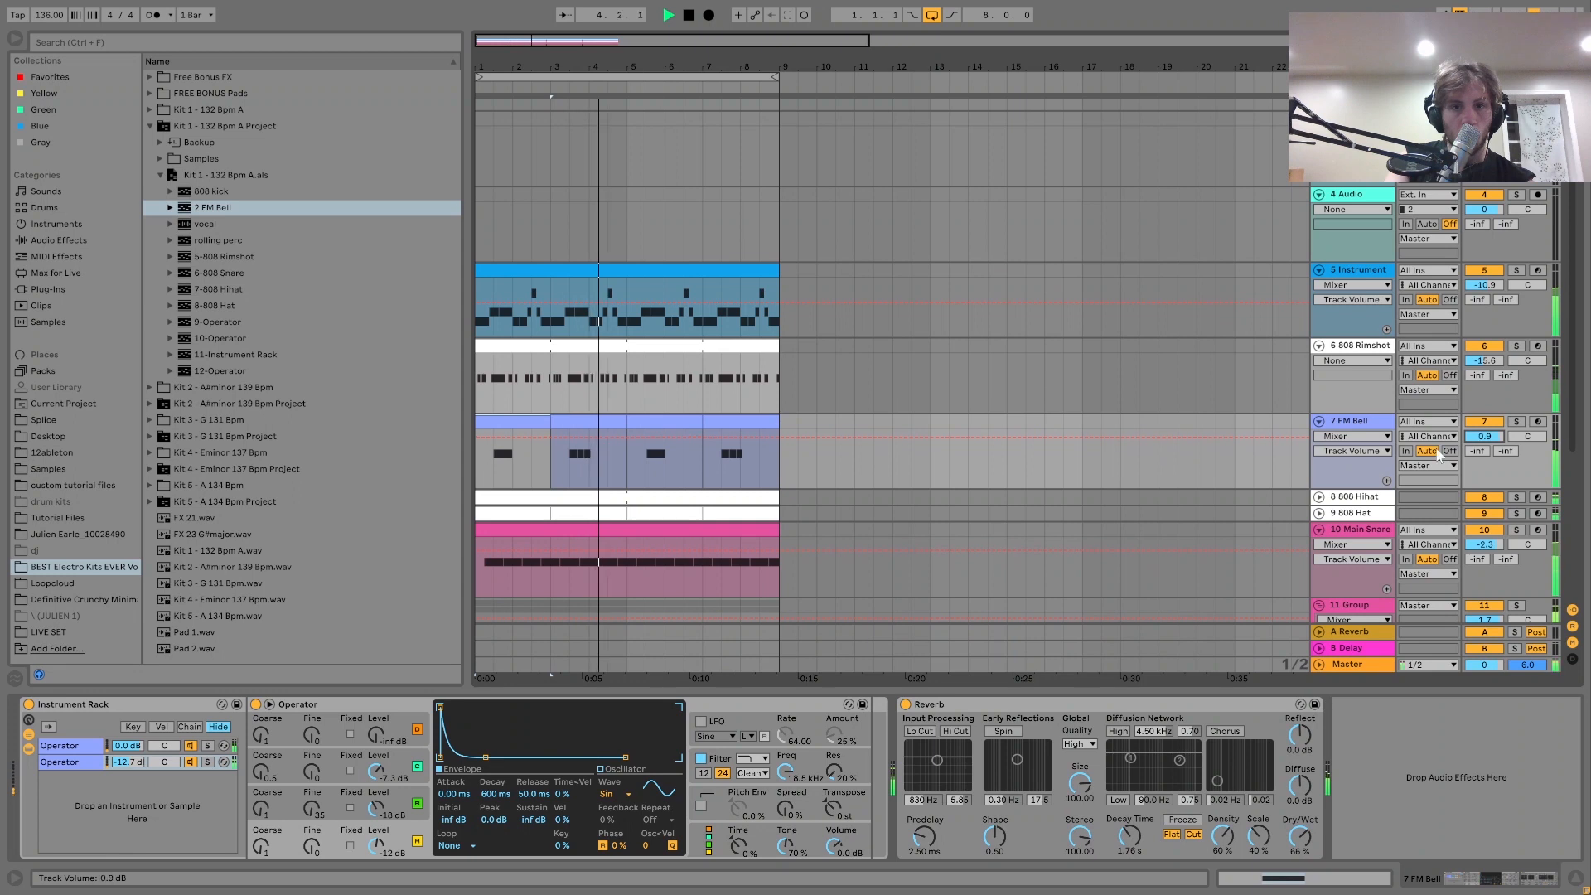
Consolidate the FM Bell clips into one eight-bar clip and transpose all its notes to D#5 while listening to the mix.
click(720, 432)
key(space)
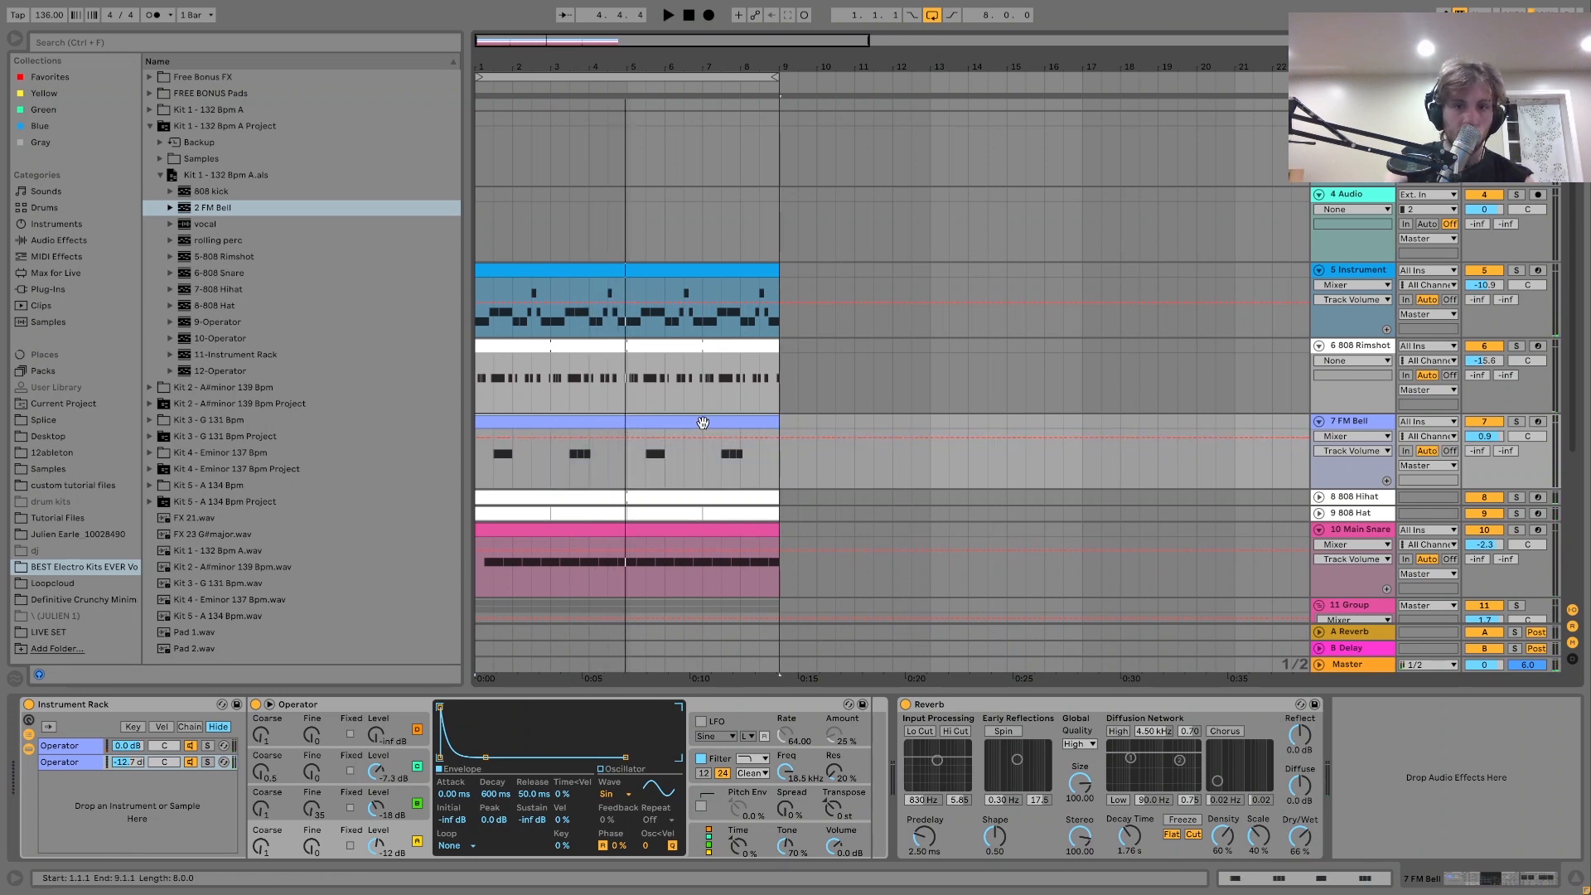
double_click(703, 422)
key(ctrl+a)
key(Up)
key(Up)
key(Up)
key(Up)
key(Up)
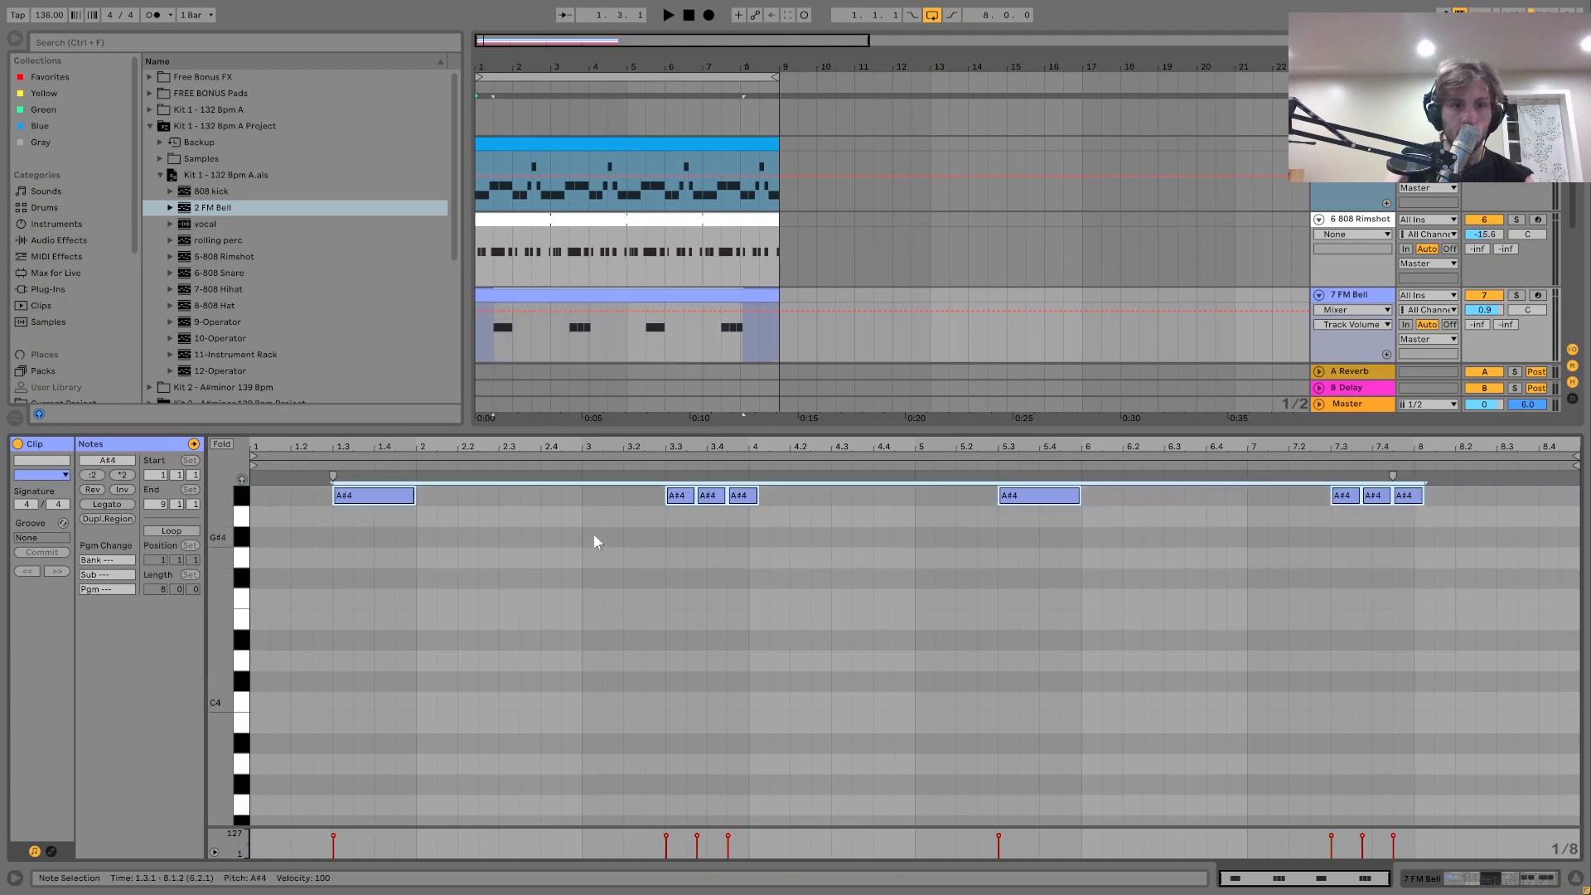
key(space)
key(Up)
key(shift+Down)
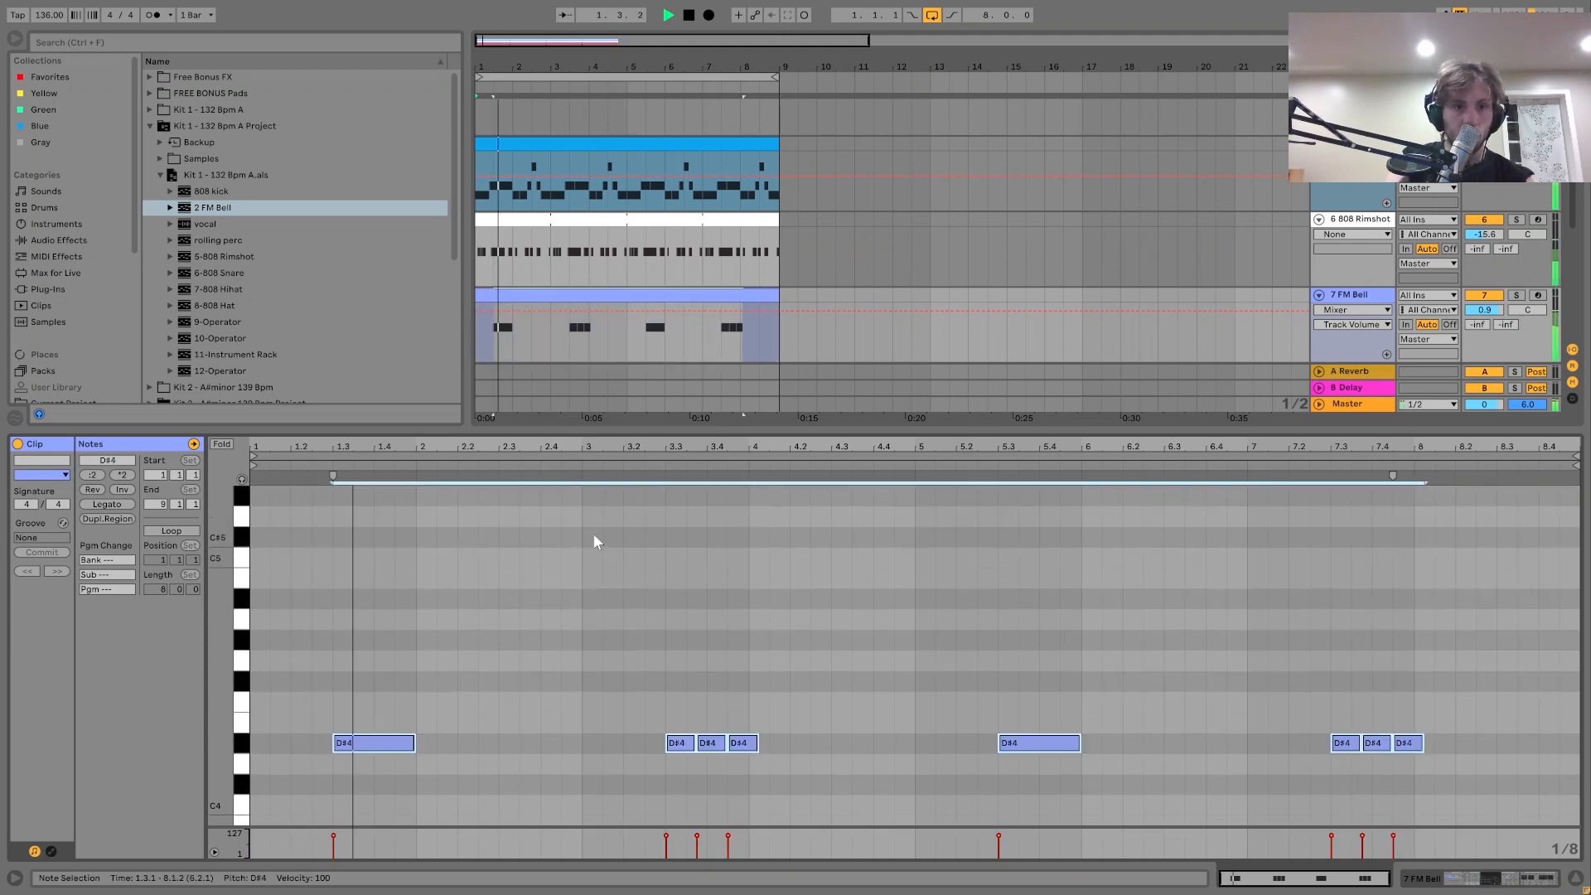
key(shift+Up)
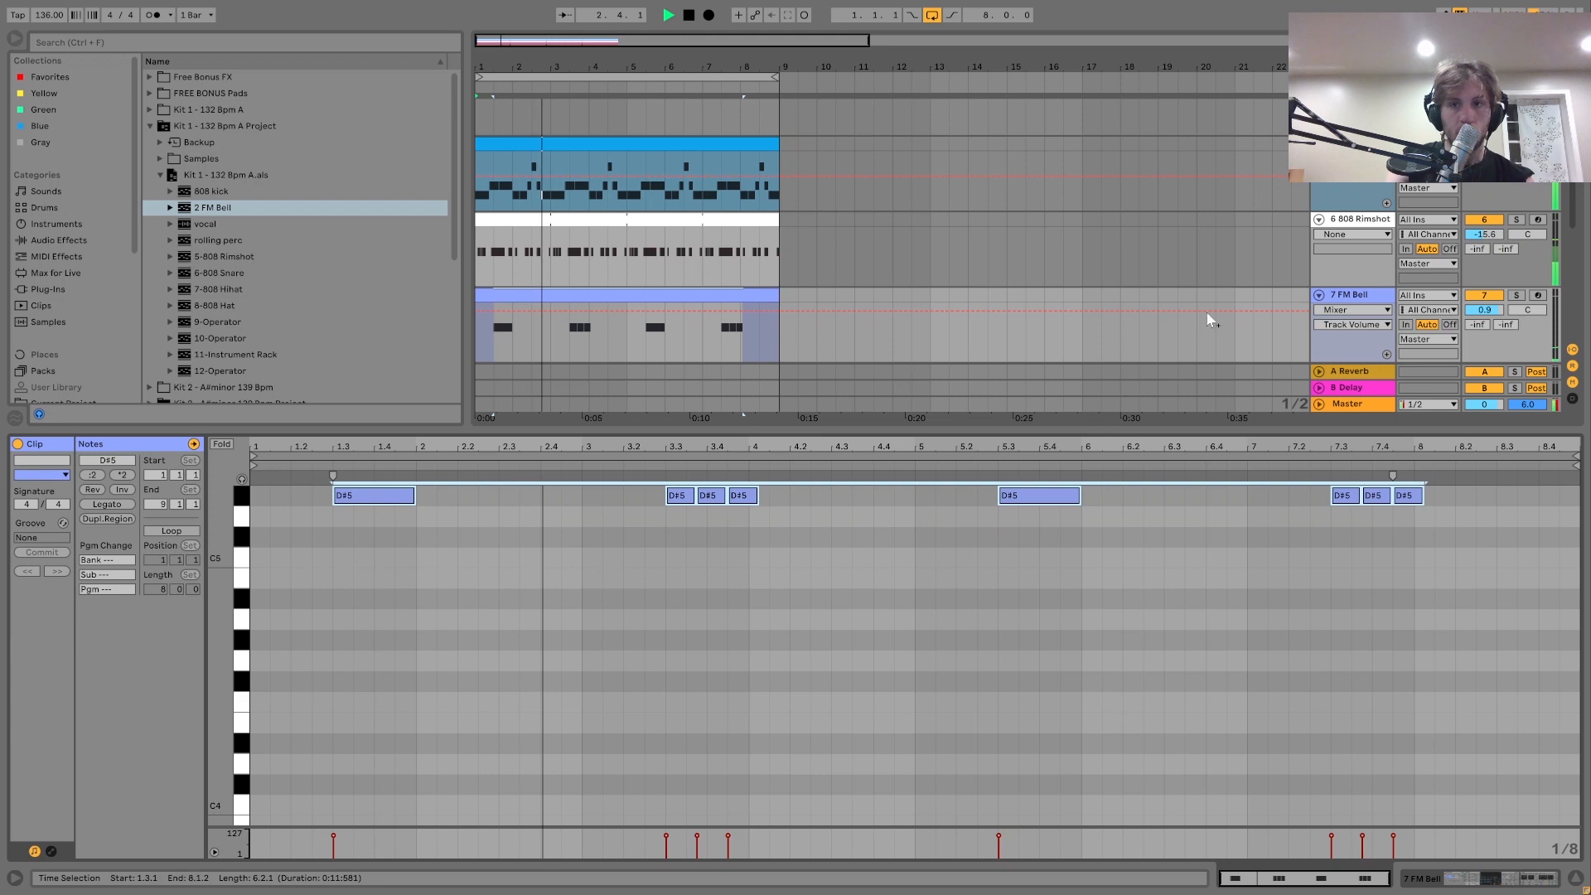
double_click(1360, 296)
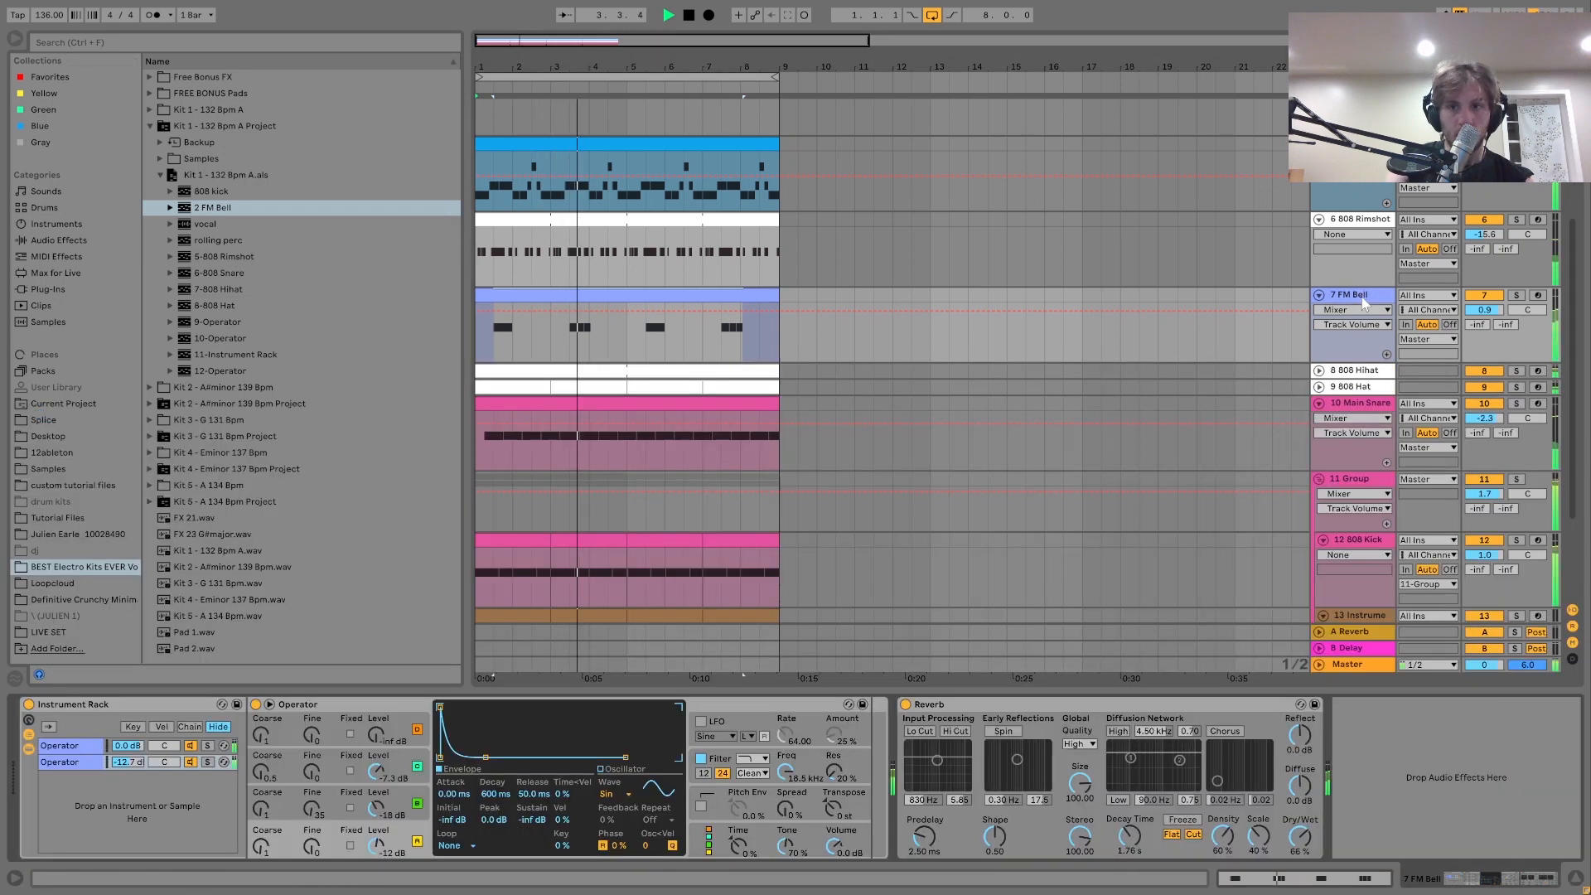
Lower the FM Bell track's volume to -0.9 dB, stop playback and select its Operator chains in turn.
drag(1484, 310, 1484, 325)
key(space)
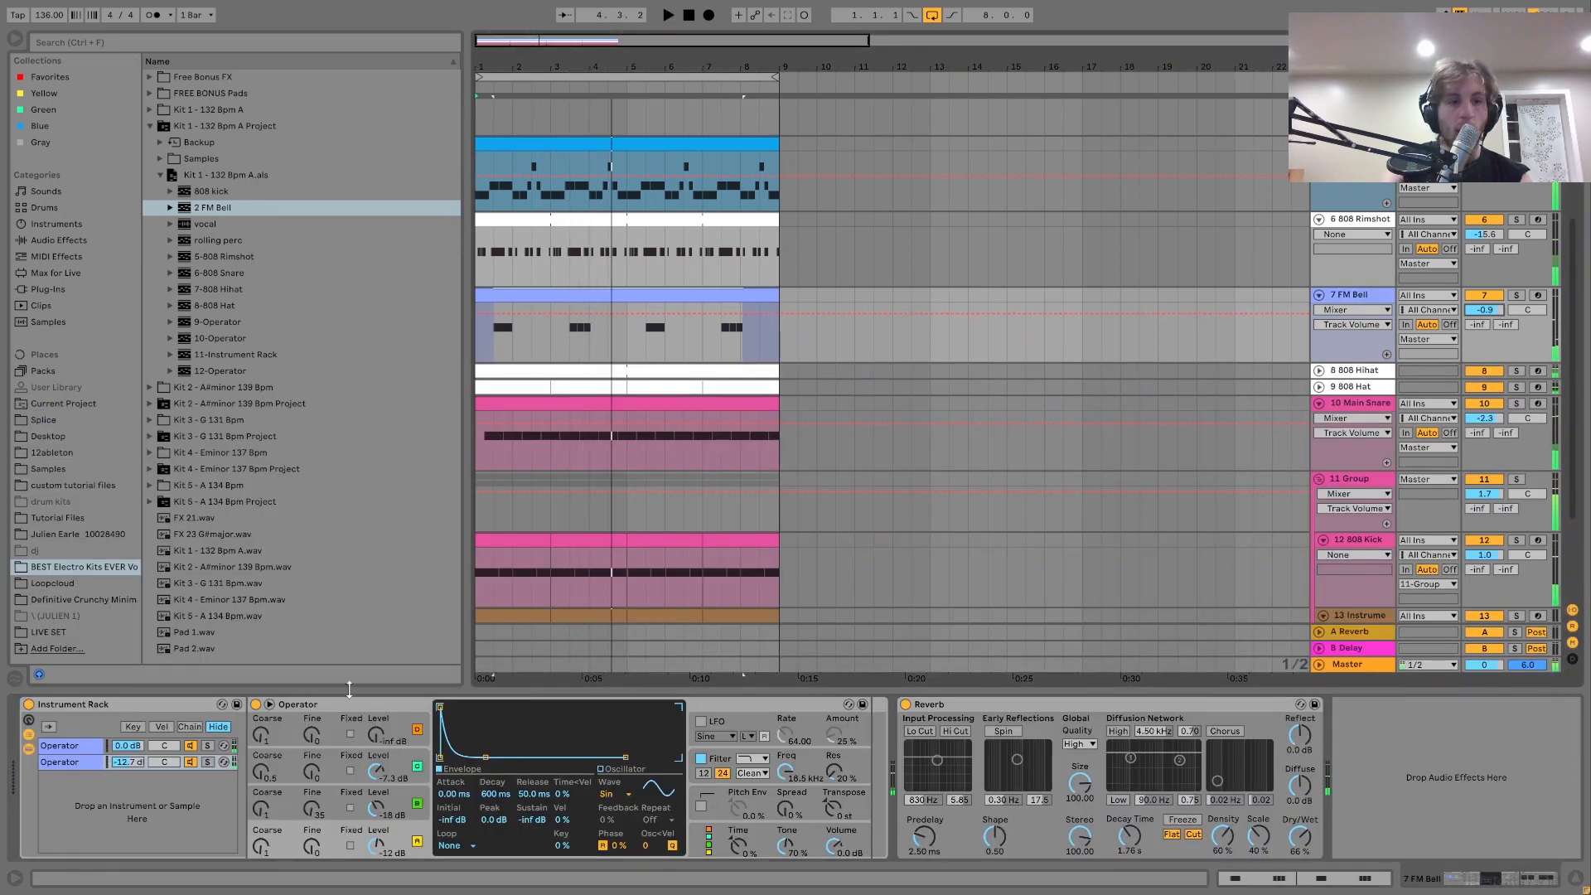
click(64, 758)
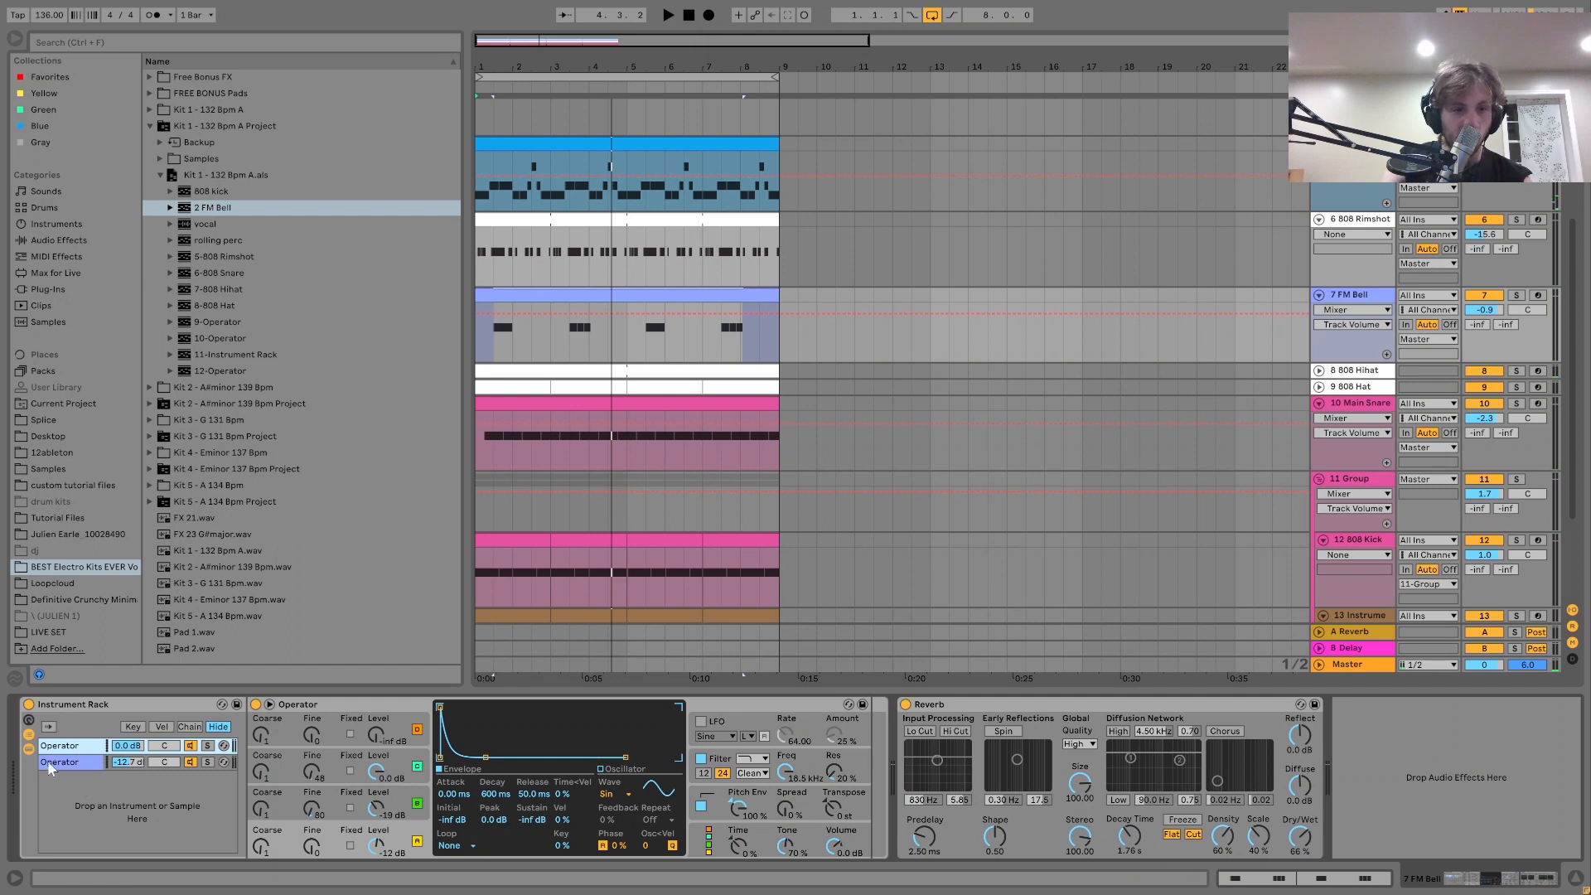
click(50, 763)
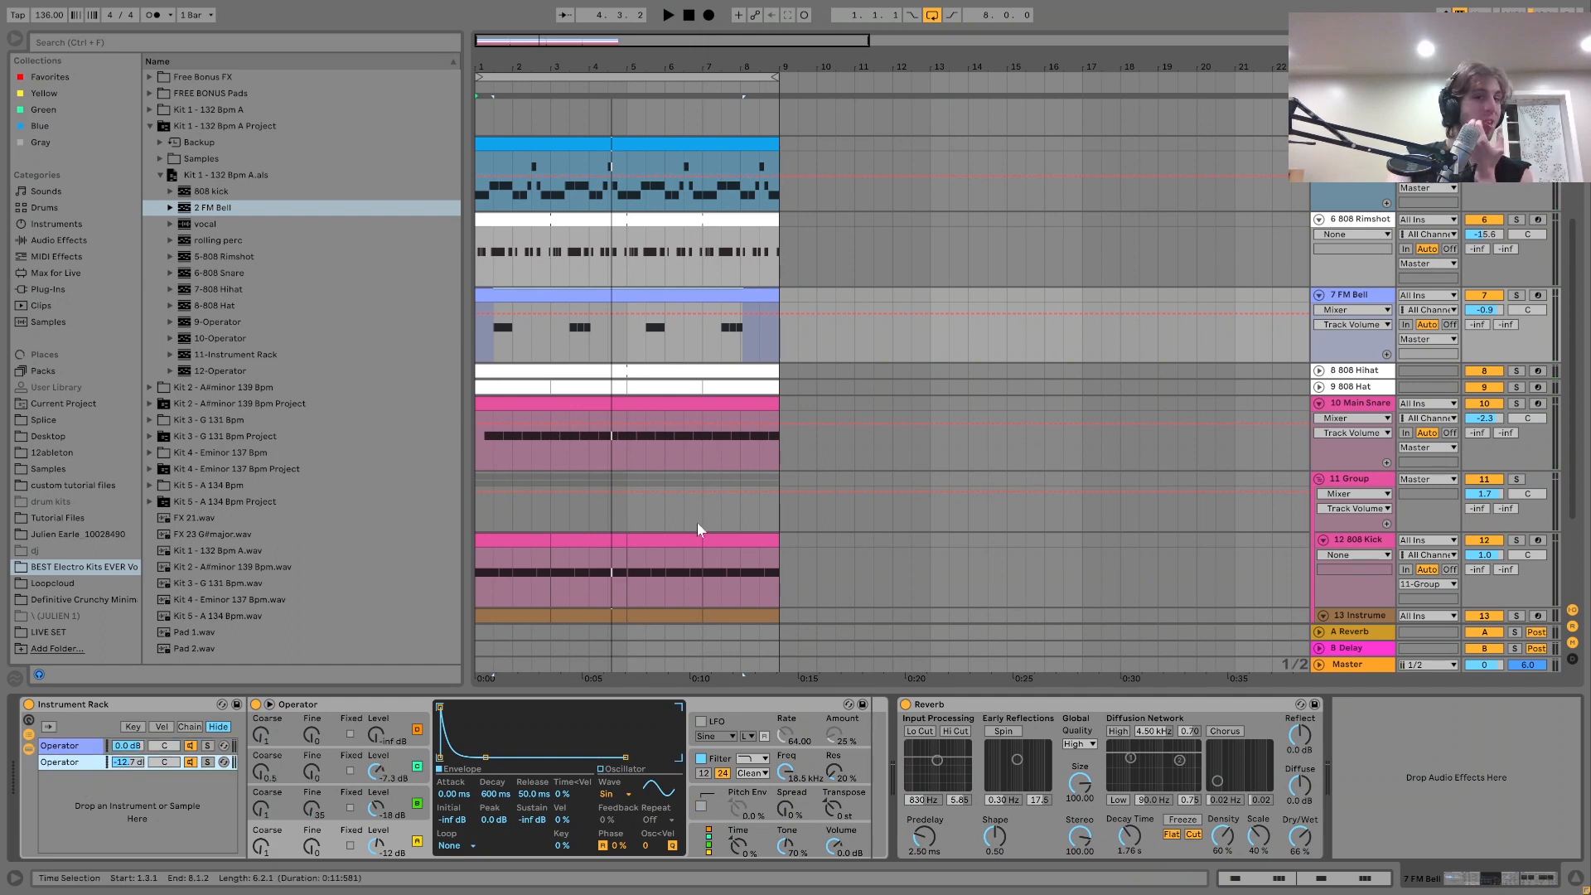
Play the mix briefly from the start to check the FM Bell's level, and stop playback.
scroll(703, 372, down, 2)
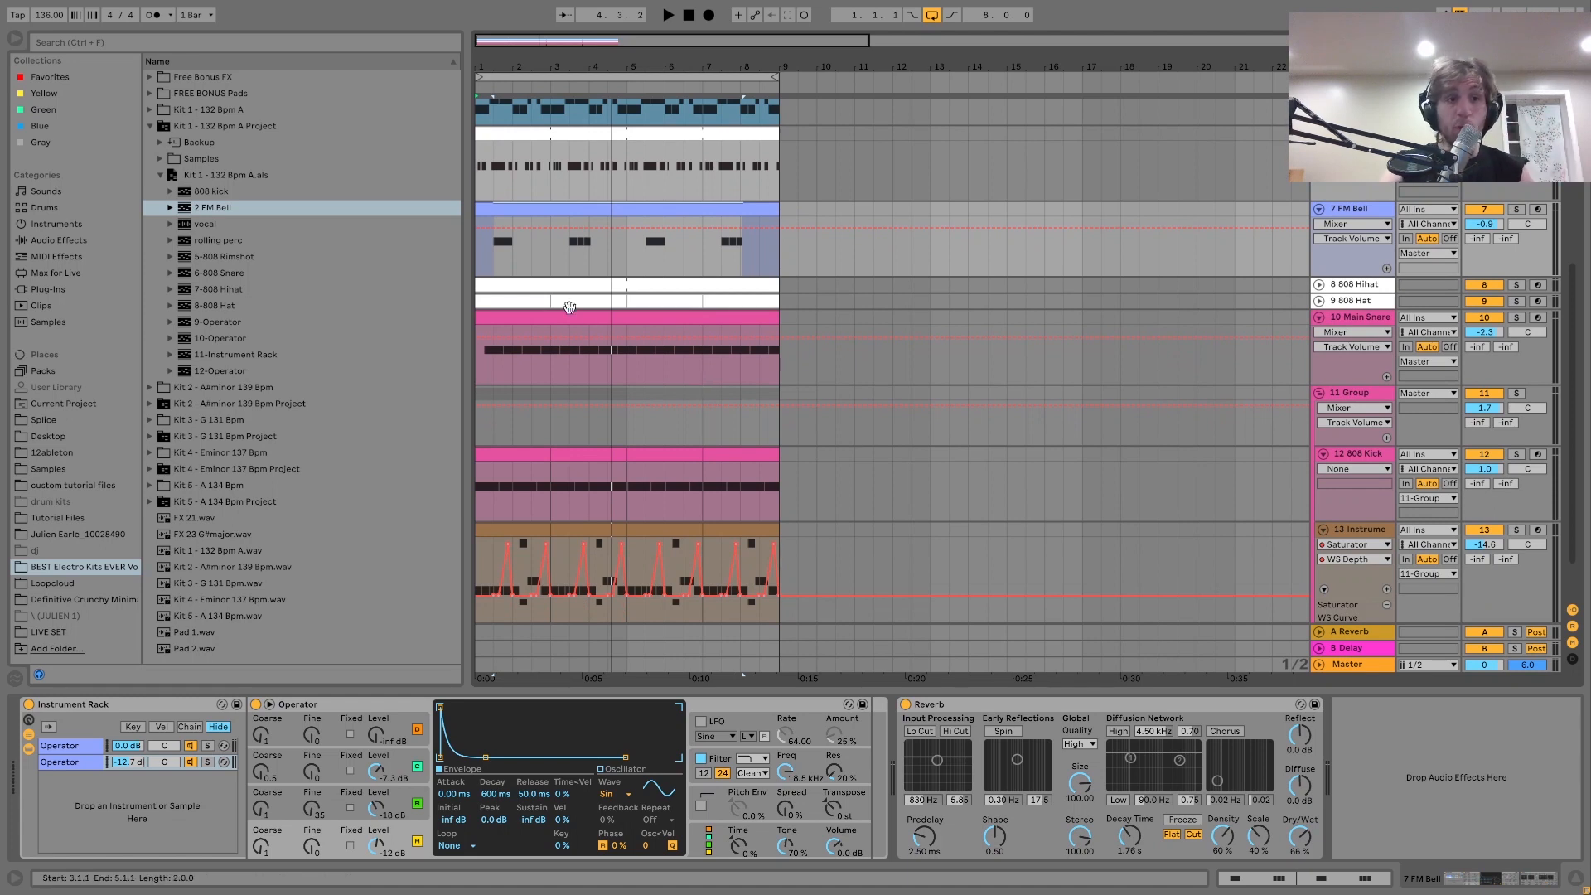
scroll(609, 361, up, 3)
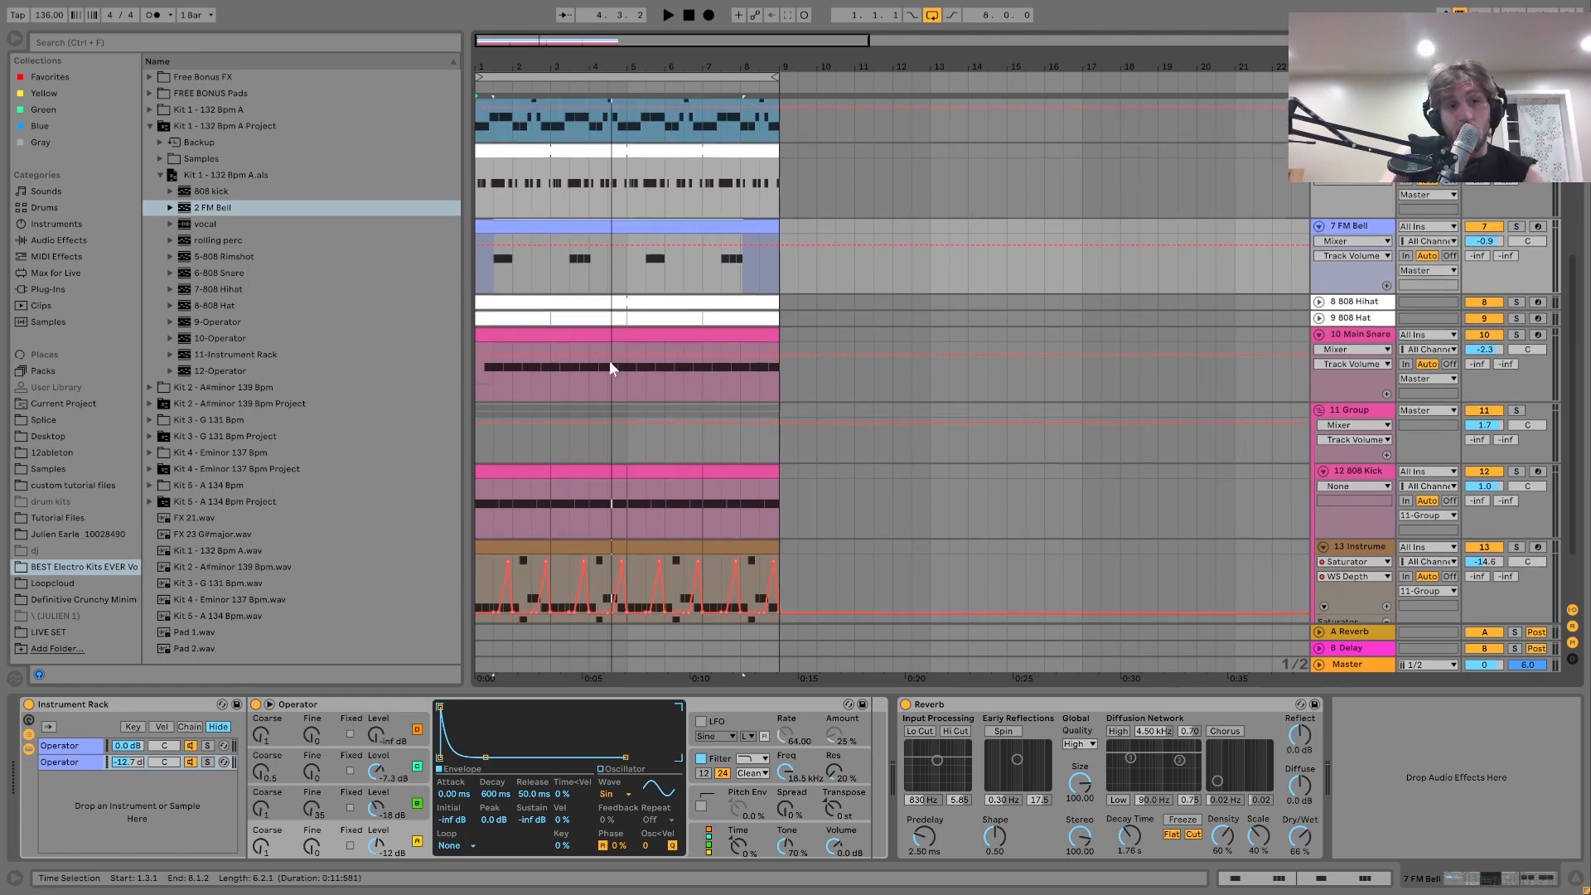
key(space)
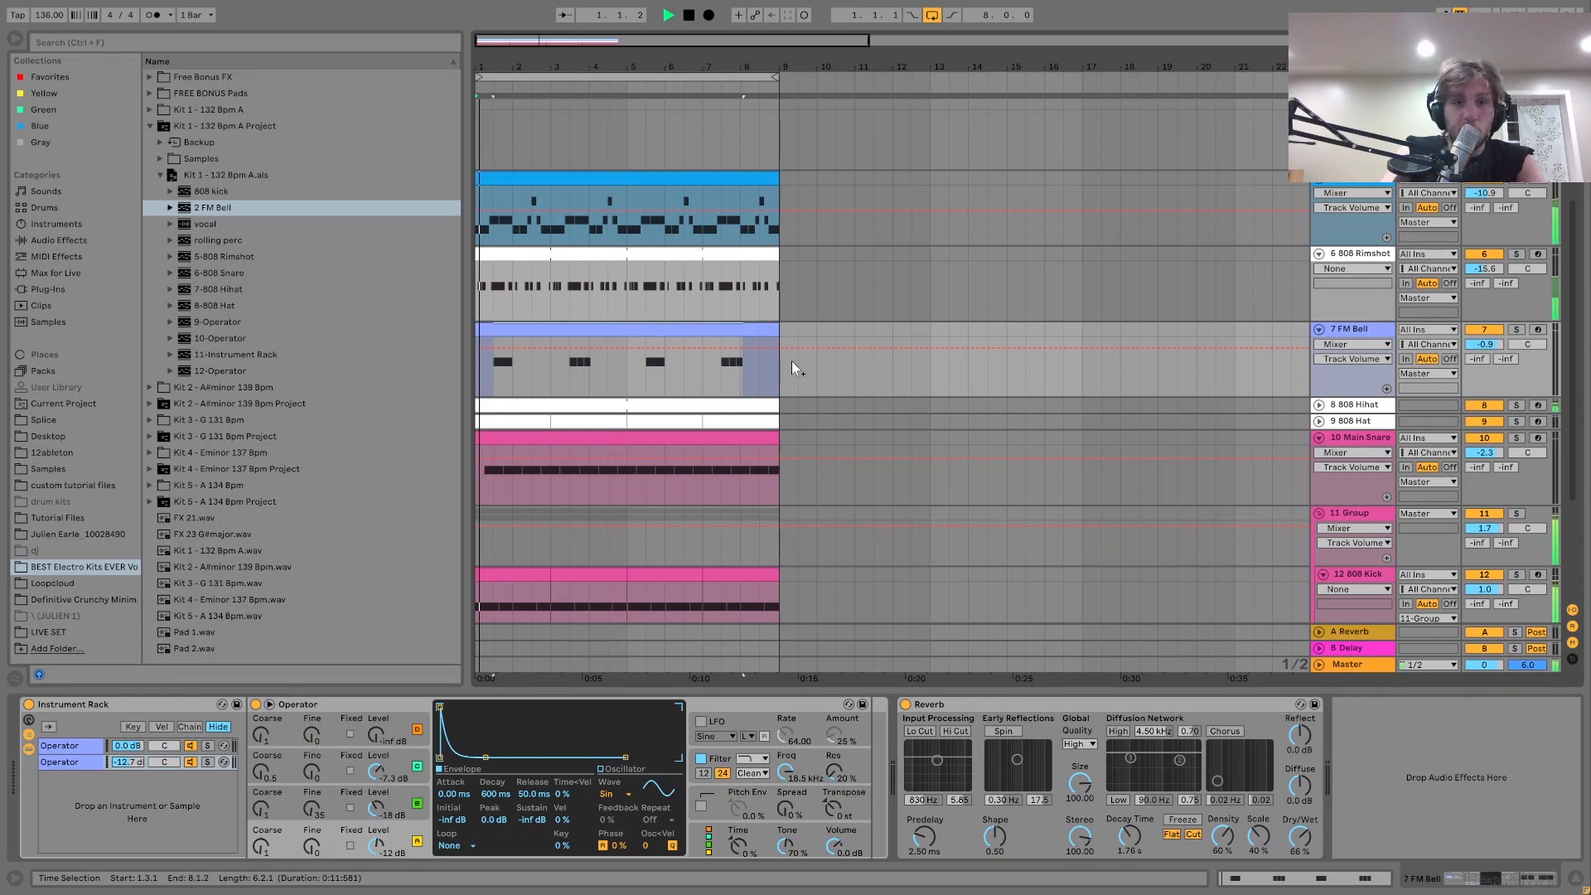
key(space)
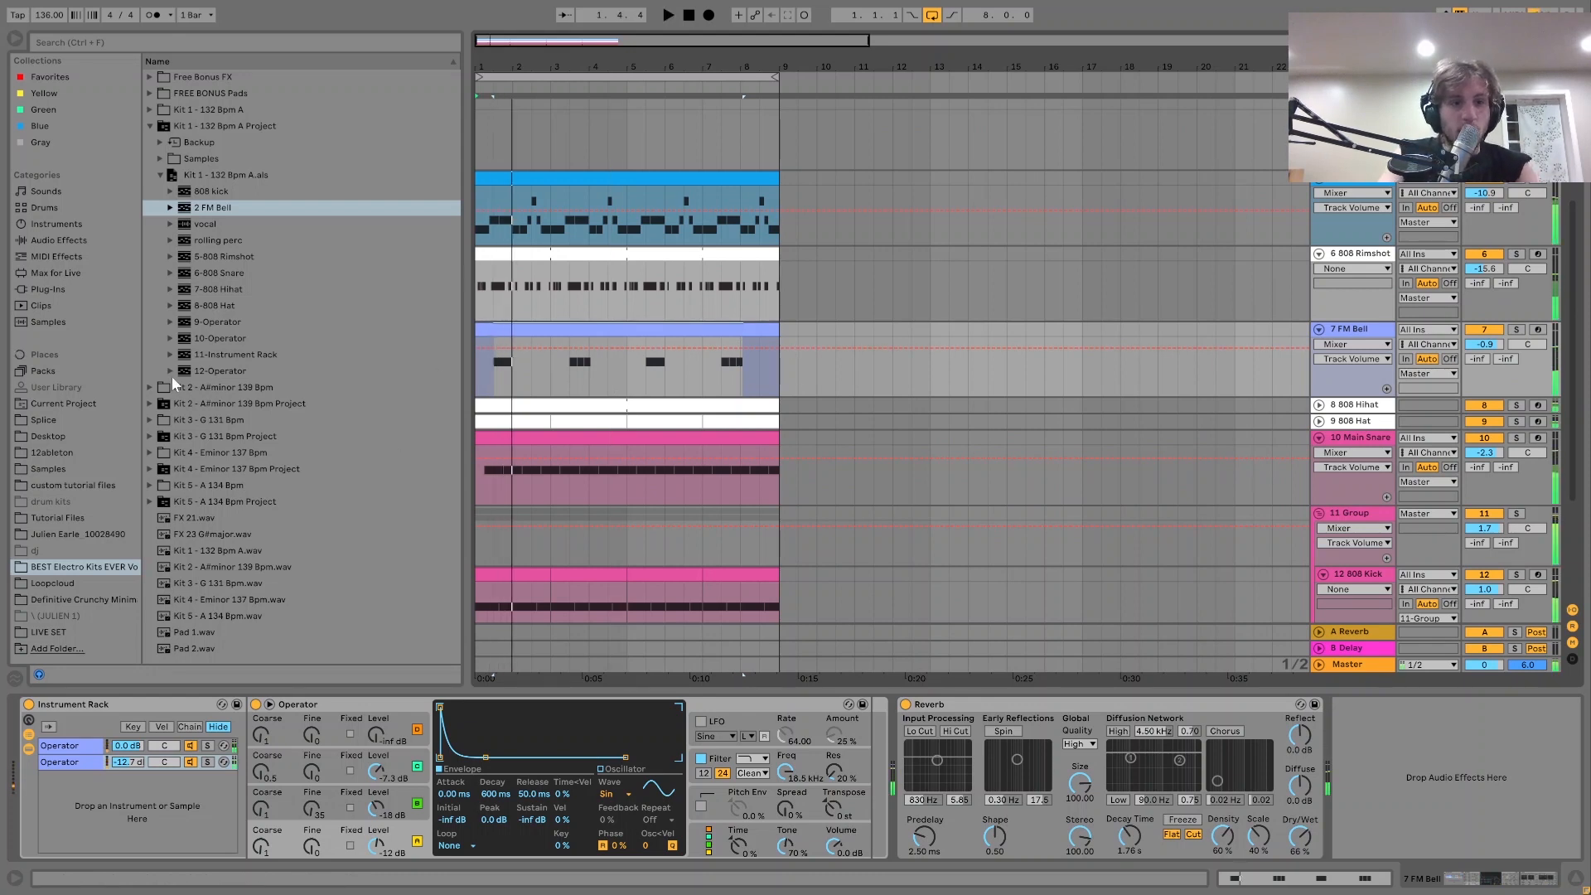
Load the 11 Lead track from the Kit 3 project between the 808 Rimshot and FM Bell tracks.
click(150, 436)
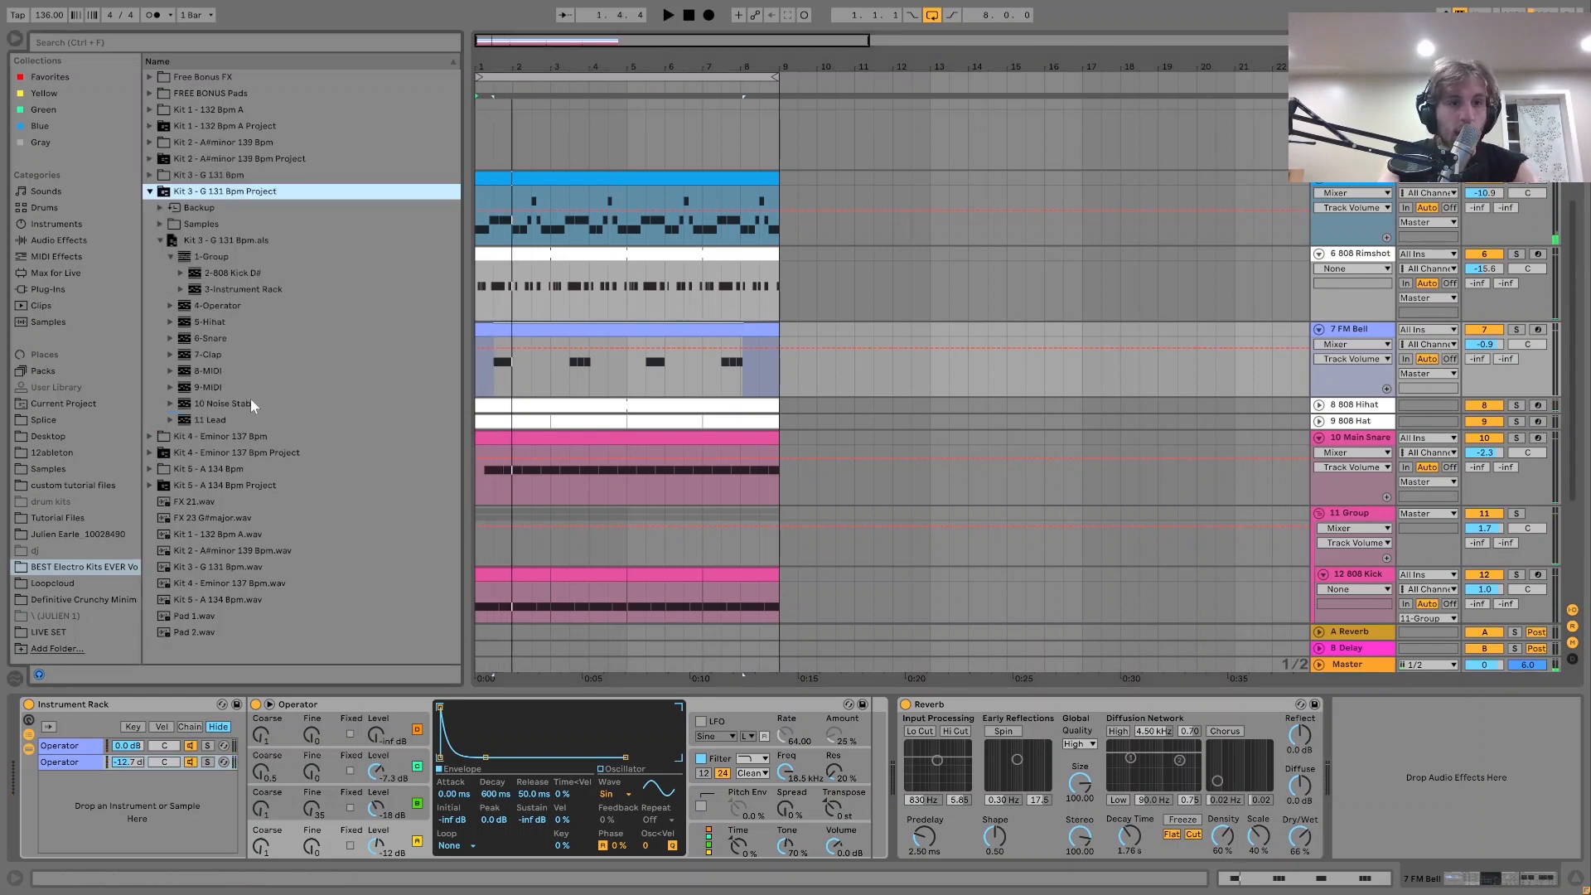
click(213, 421)
mouse_move(609, 317)
mouse_down()
mouse_move(623, 322)
mouse_move(588, 319)
mouse_up()
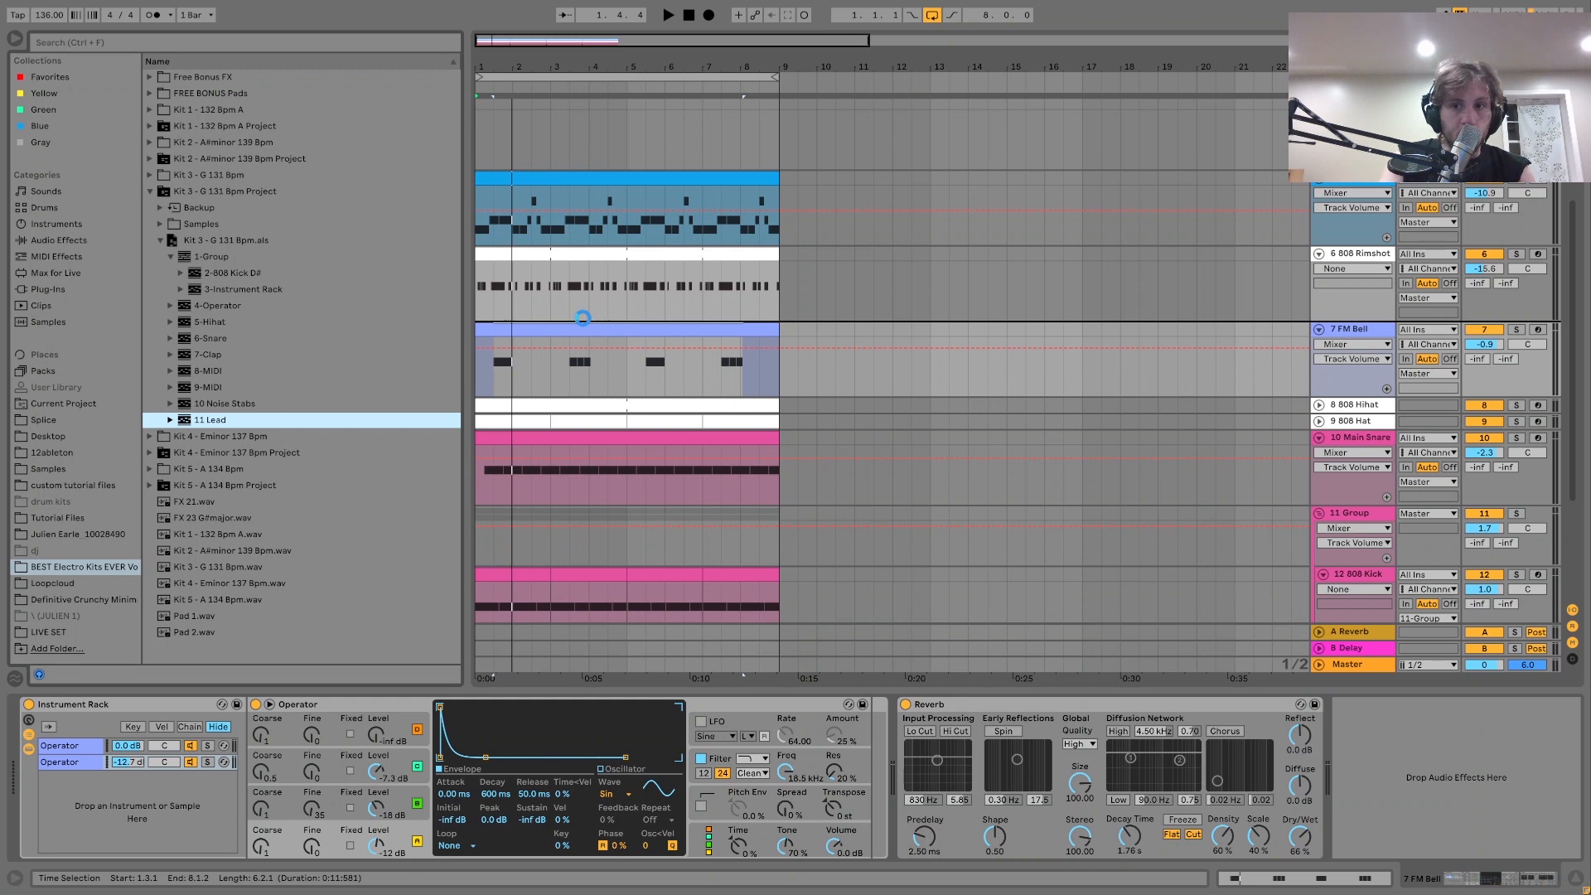
Transpose all notes of the first Lead Midi clip up eight semitones and start playback of the mix.
double_click(572, 334)
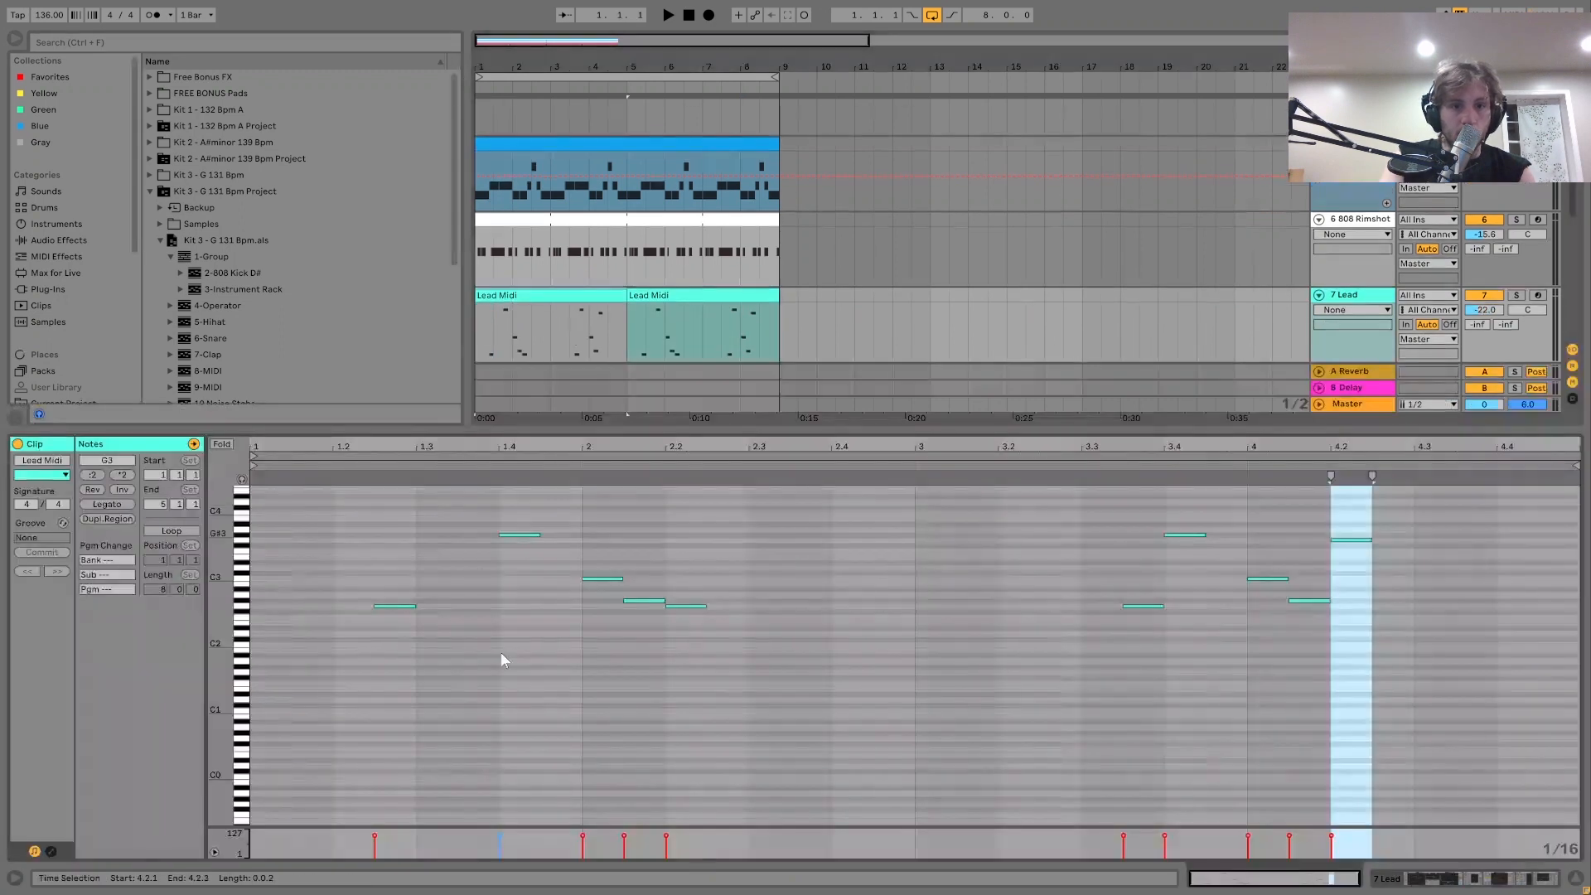
key(ctrl+a)
key(Up)
key(Up)
key(Up)
key(Up)
key(Up)
key(Up)
key(Up)
key(Up)
key(space)
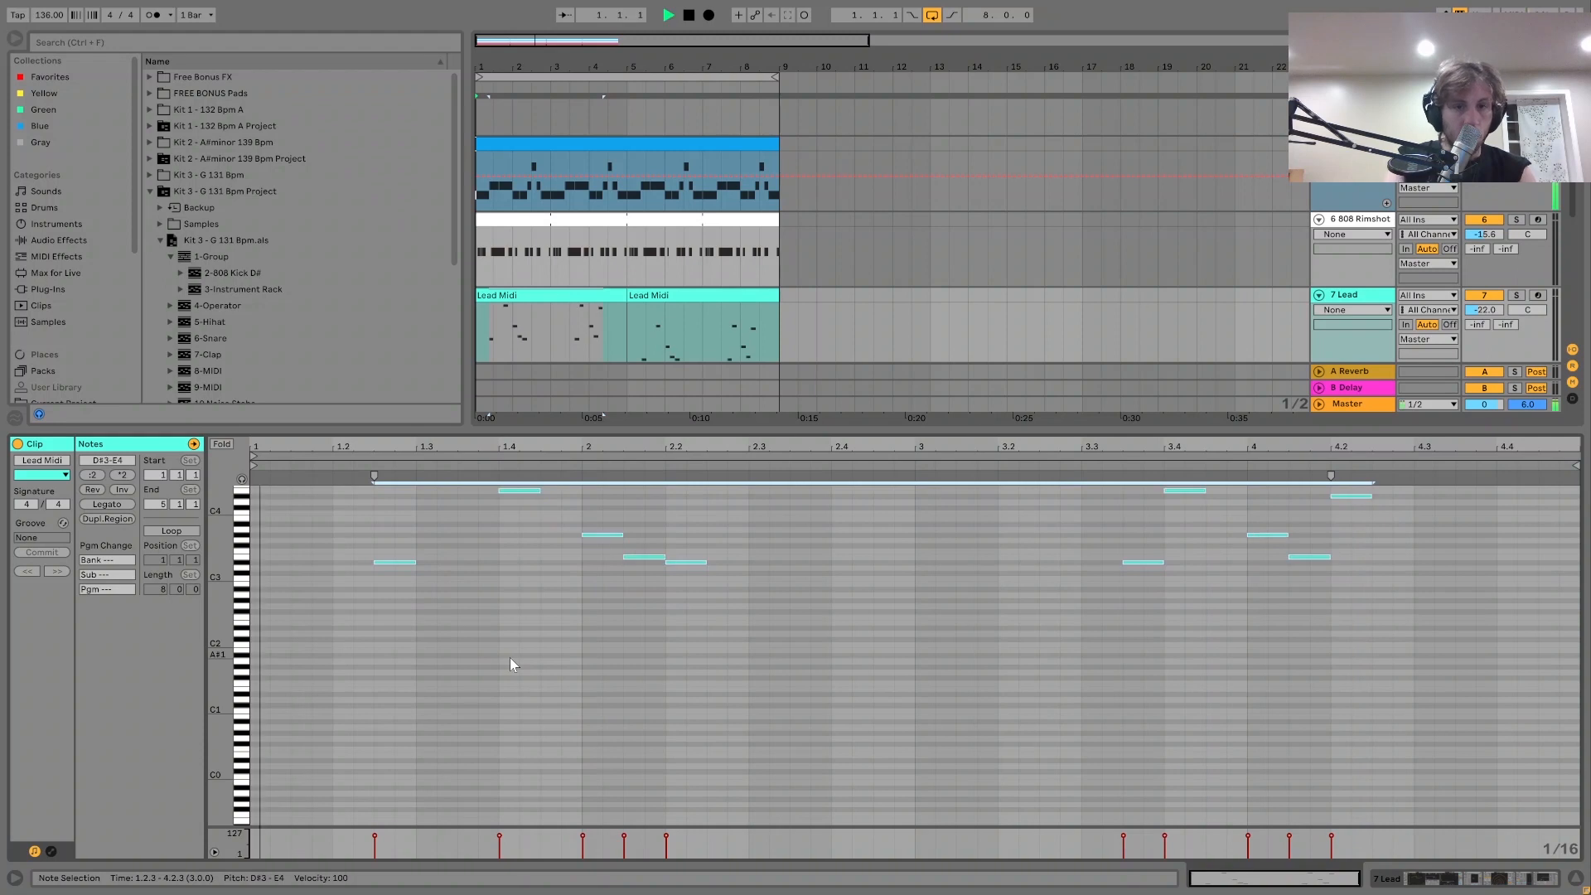
Duplicate the transposed Lead Midi clip over bars 5 to 8 and set the Lead track's volume to -11.4 dB.
click(552, 295)
key(ctrl+d)
drag(1484, 310, 1484, 297)
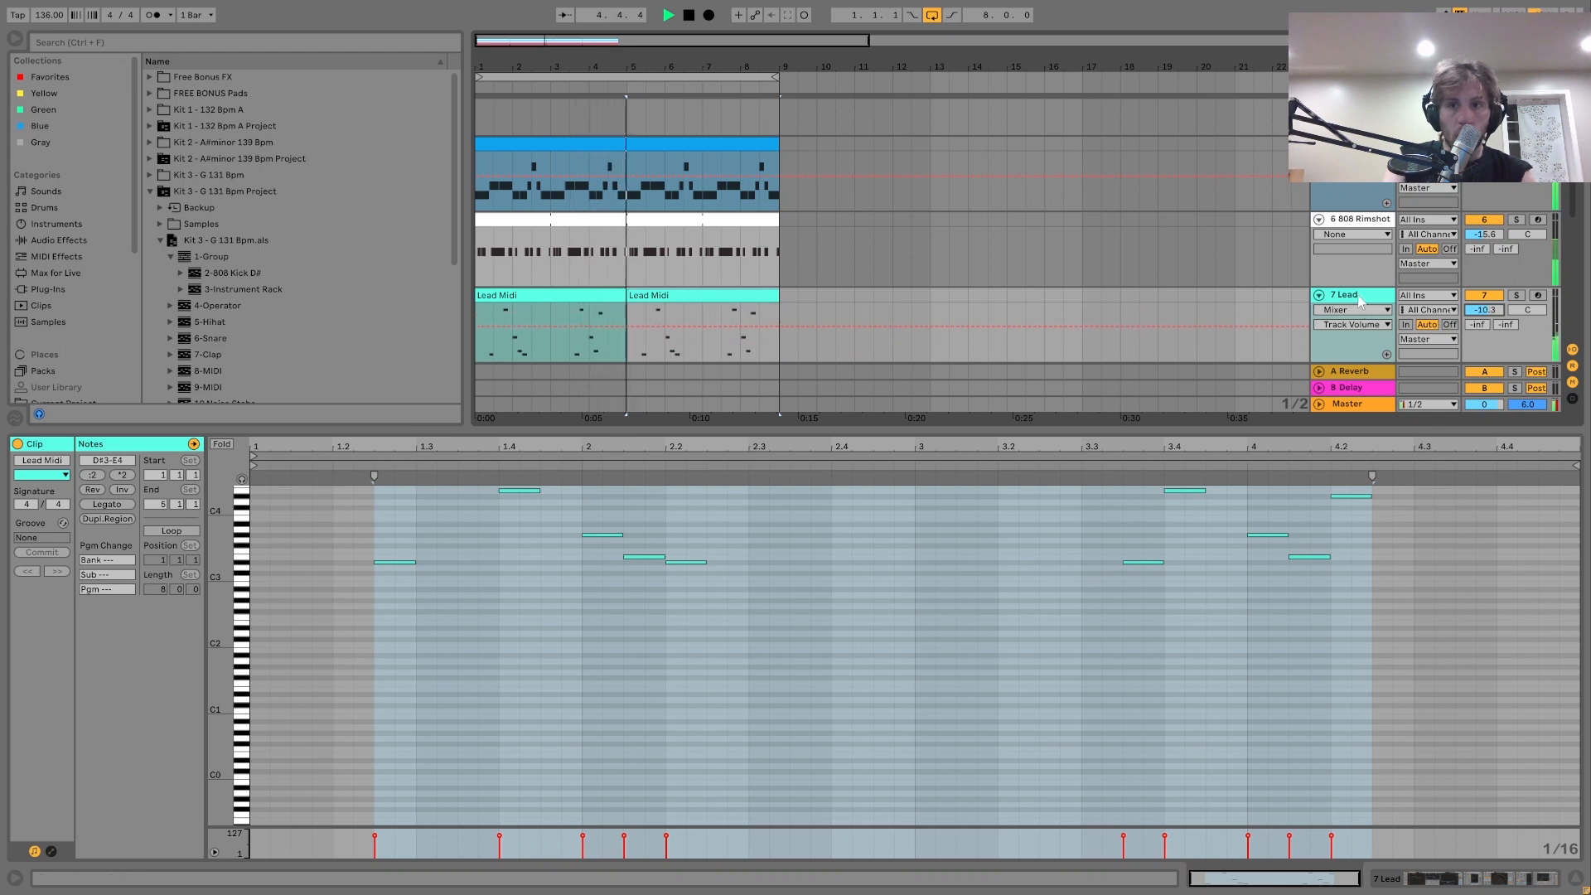
click(1360, 298)
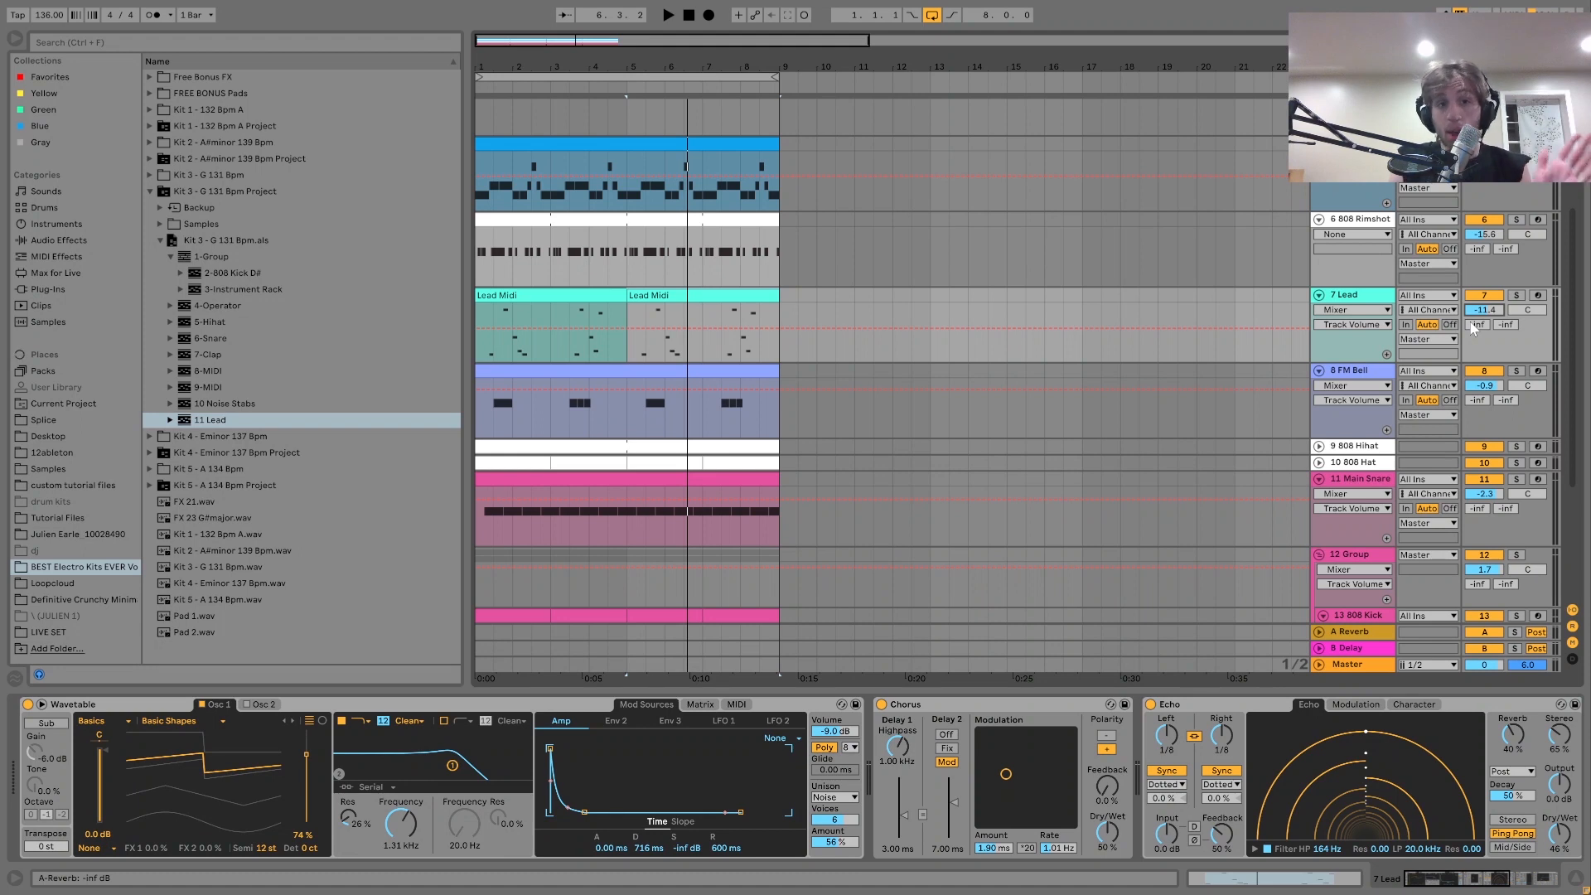
scroll(1112, 383, down, 2)
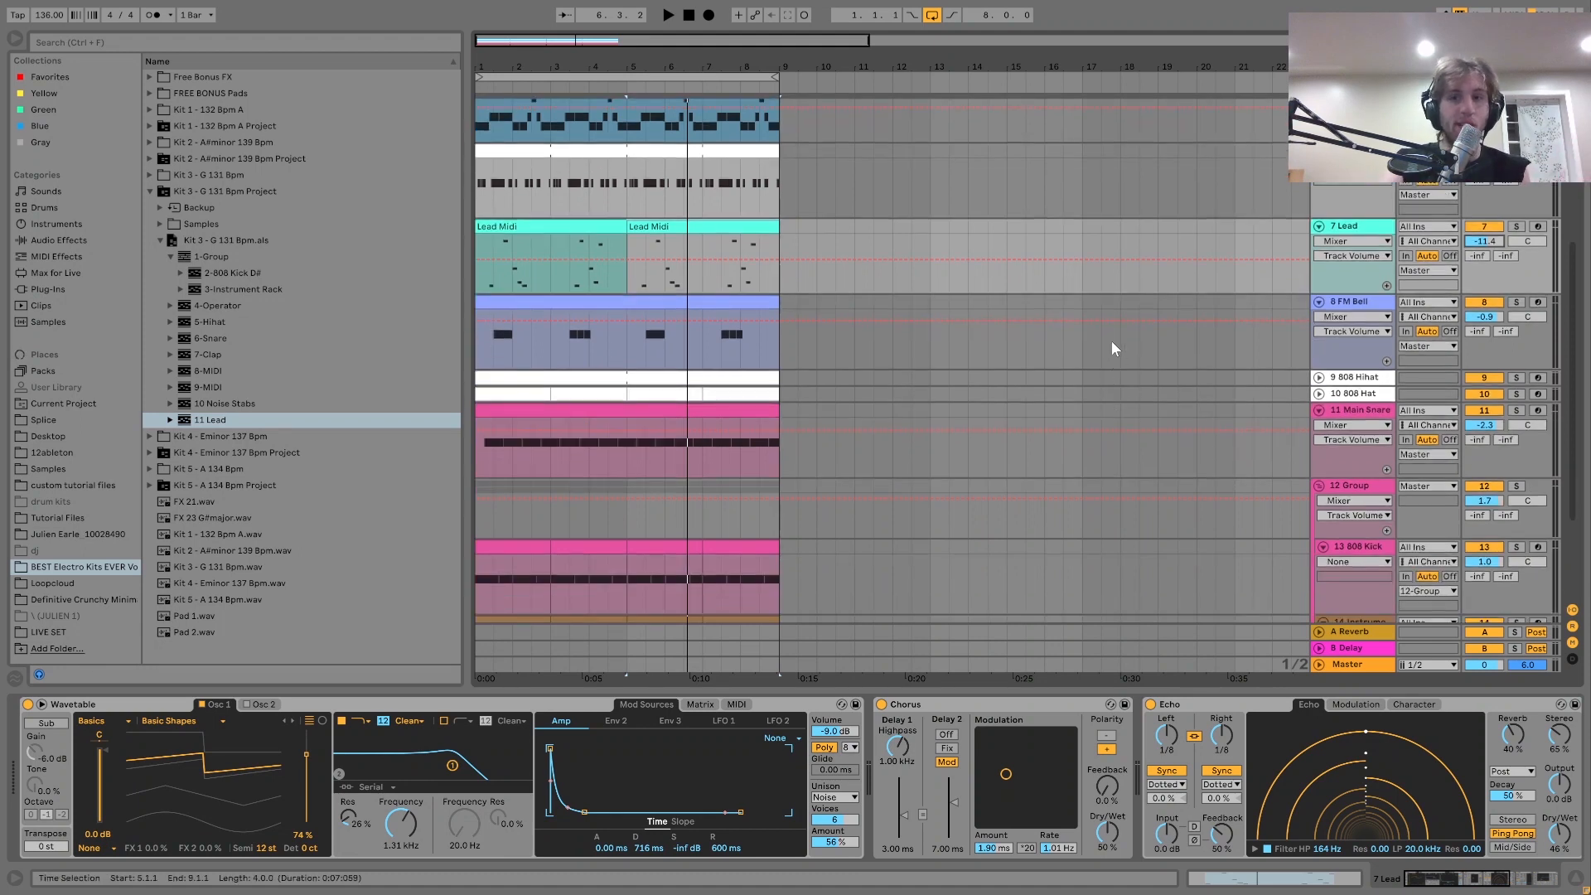
scroll(670, 388, down, 2)
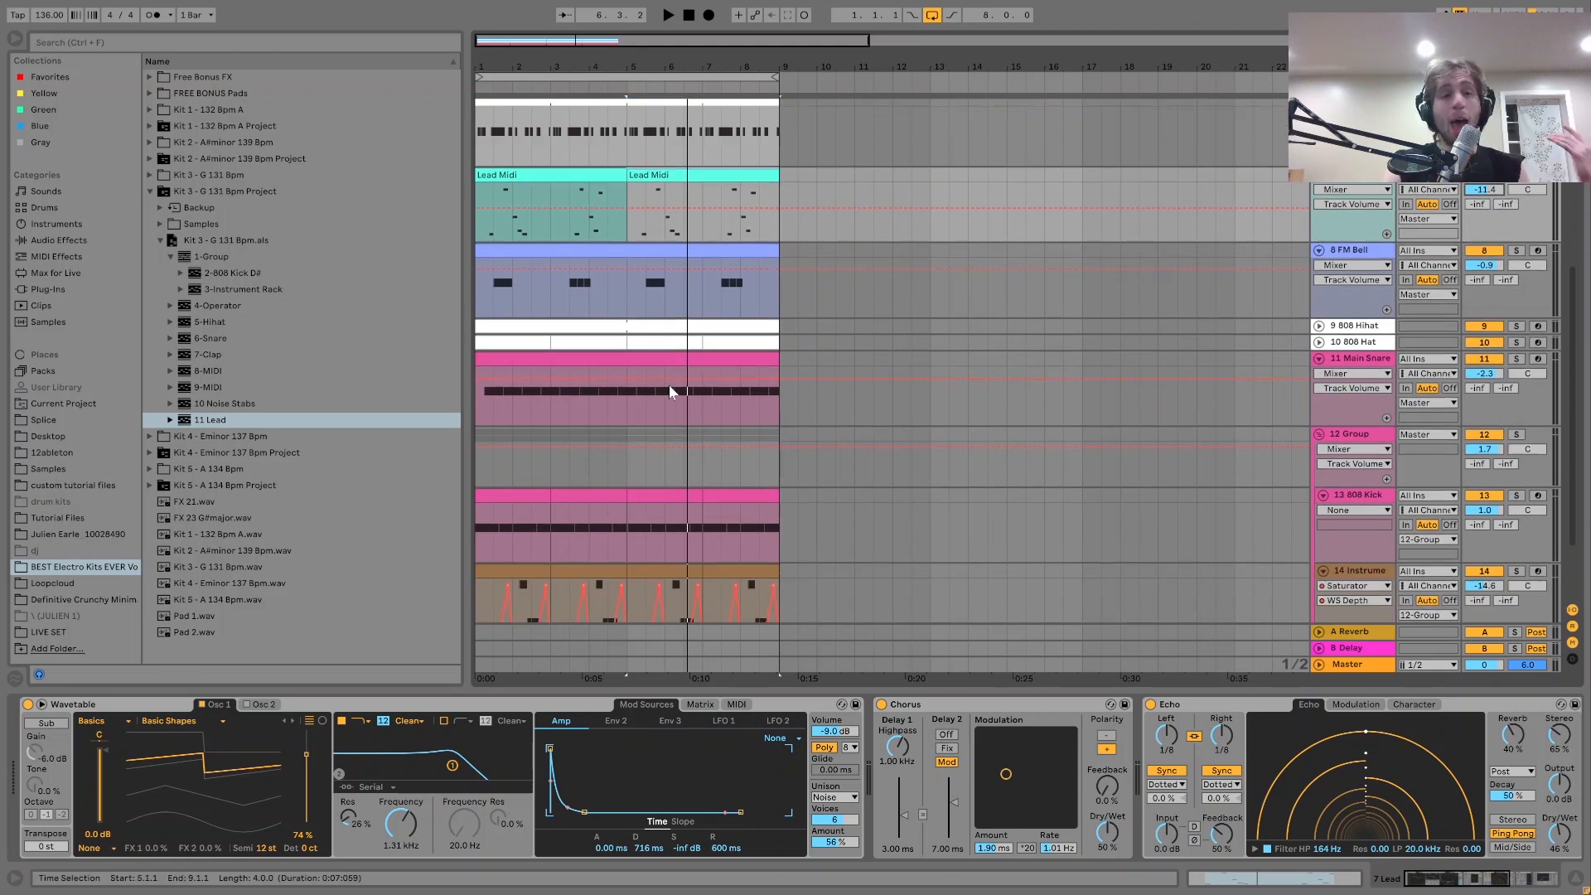